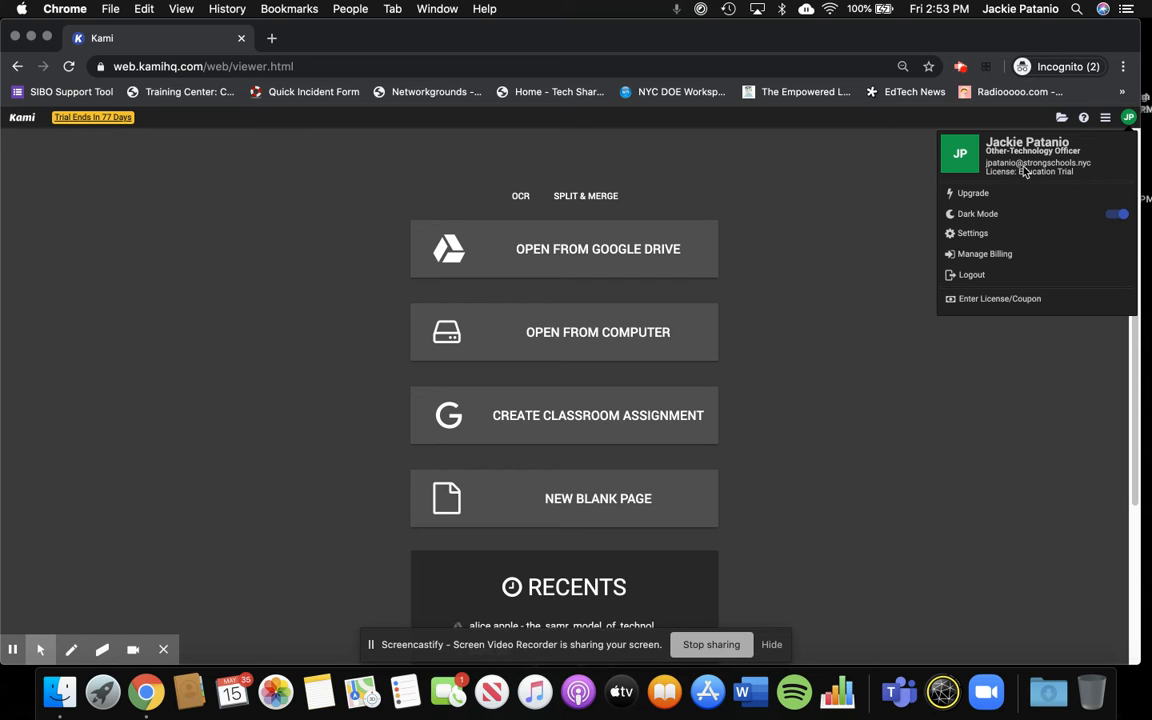
- Create a new document from one page of the Lined Page type
click(886, 255)
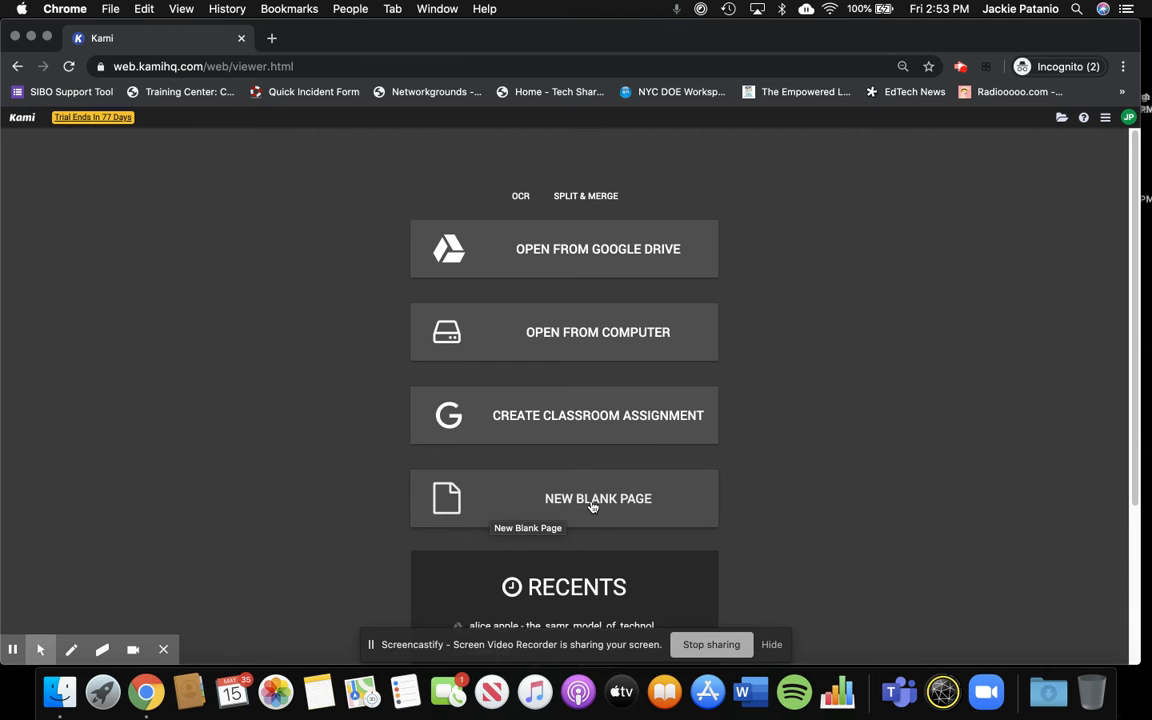
click(511, 504)
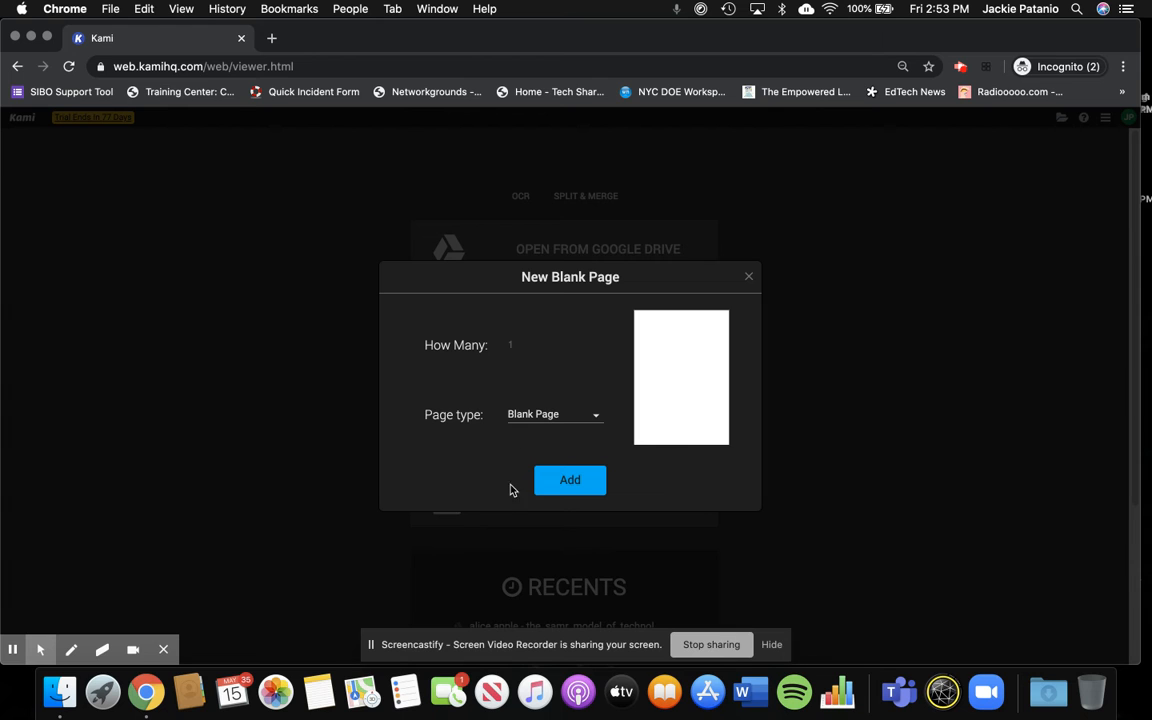
click(596, 416)
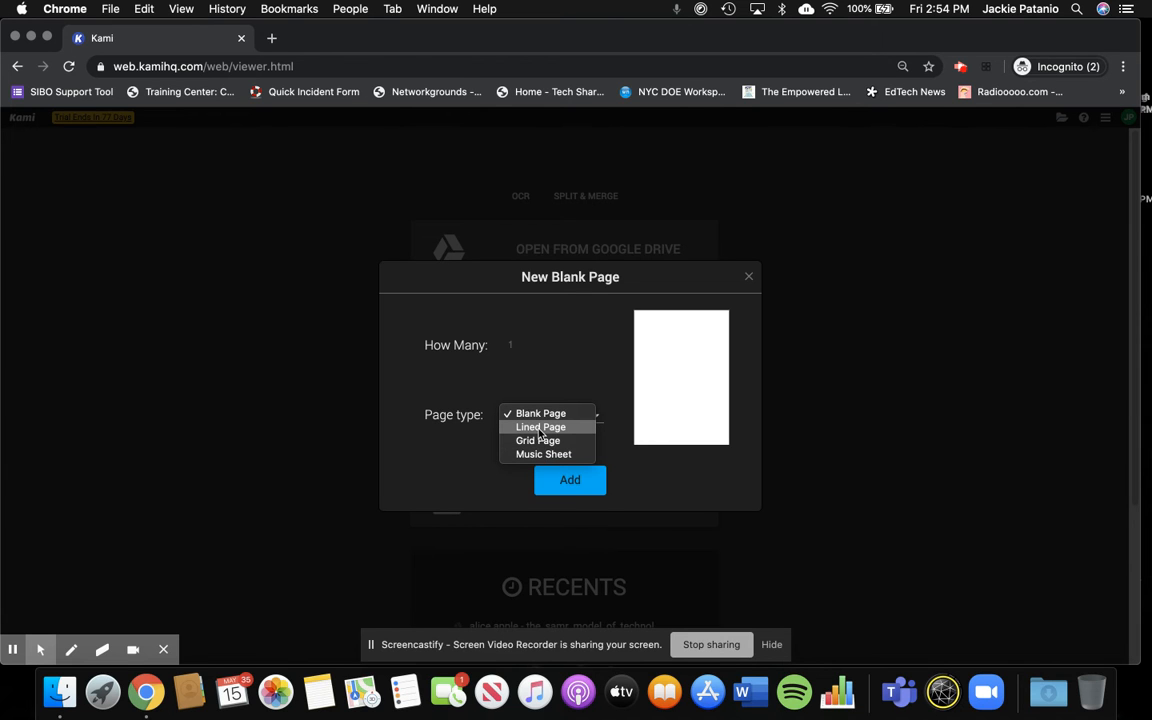
click(540, 427)
click(567, 479)
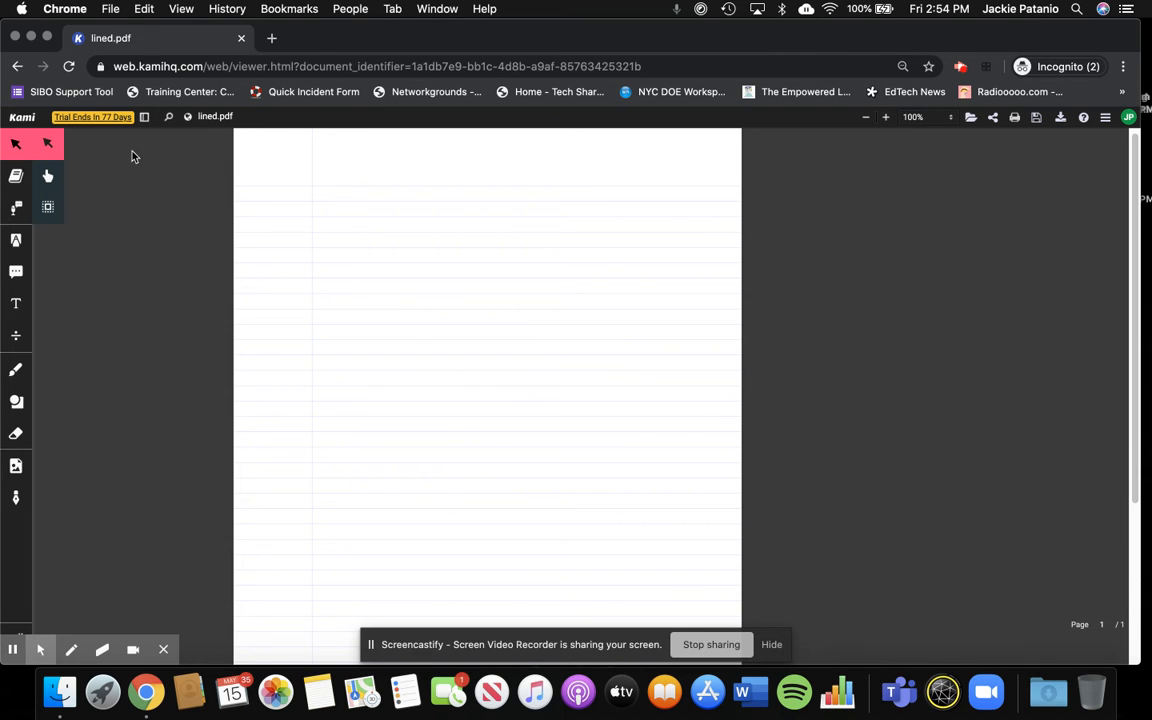
click(20, 145)
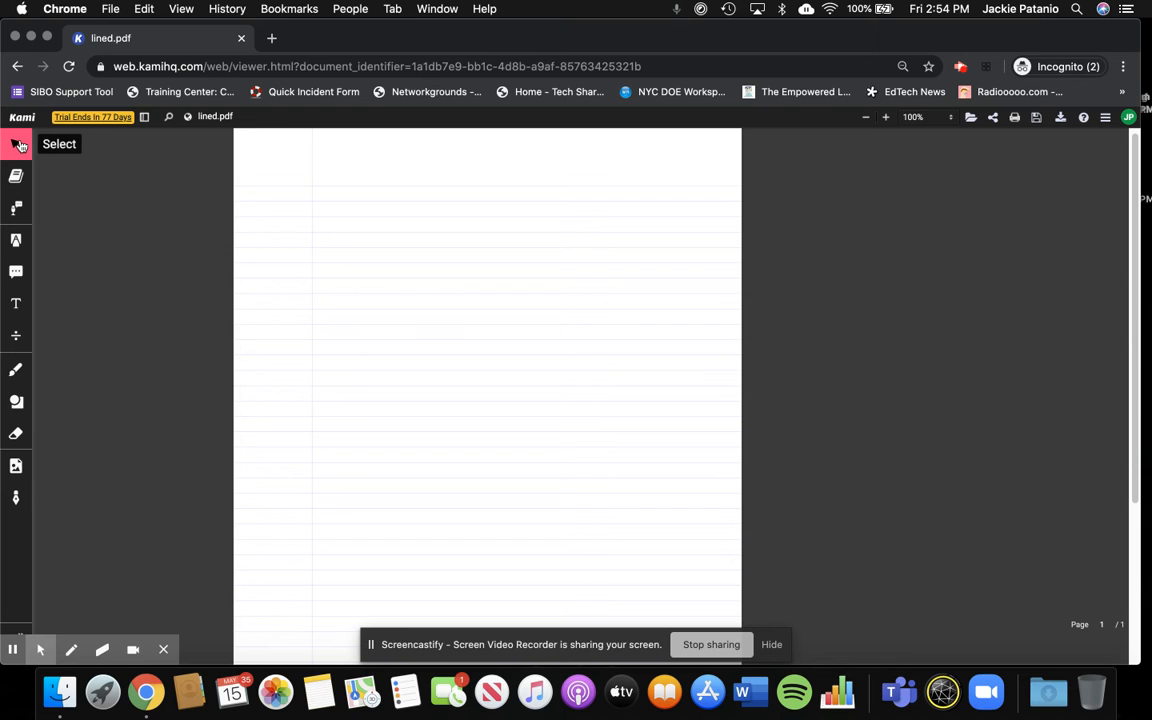
click(21, 146)
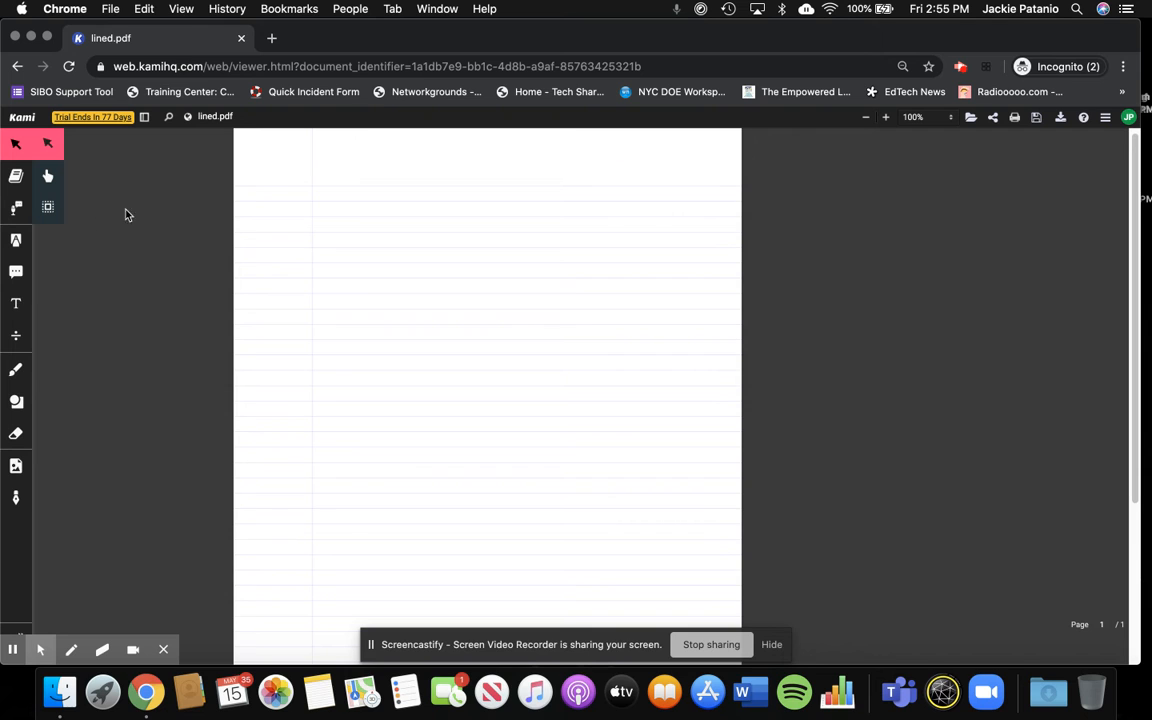
- Activate the Text Box tool with a 14px font size and black text colour
click(17, 306)
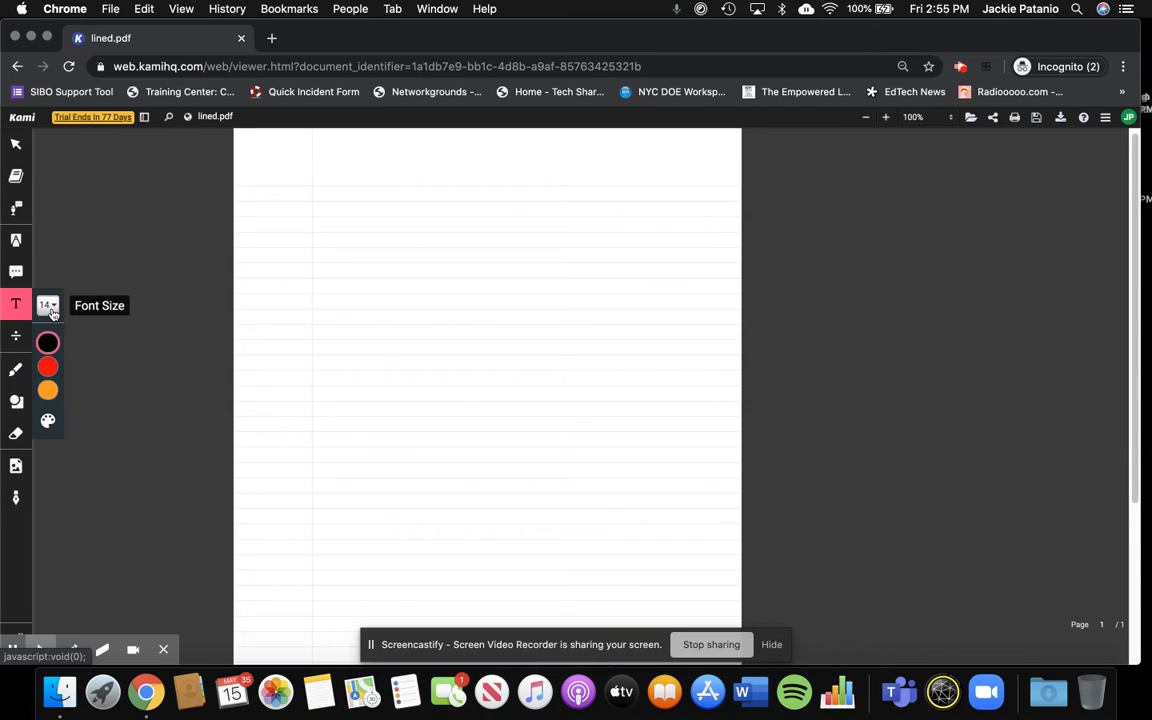
click(49, 306)
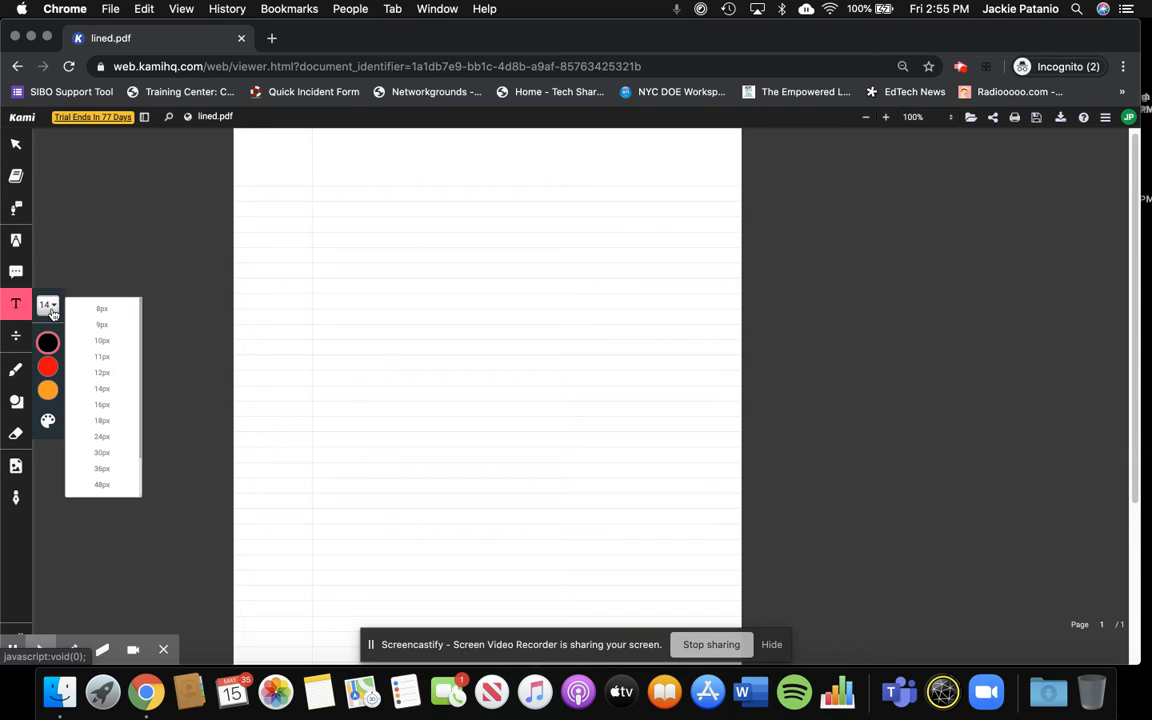
click(92, 388)
click(47, 343)
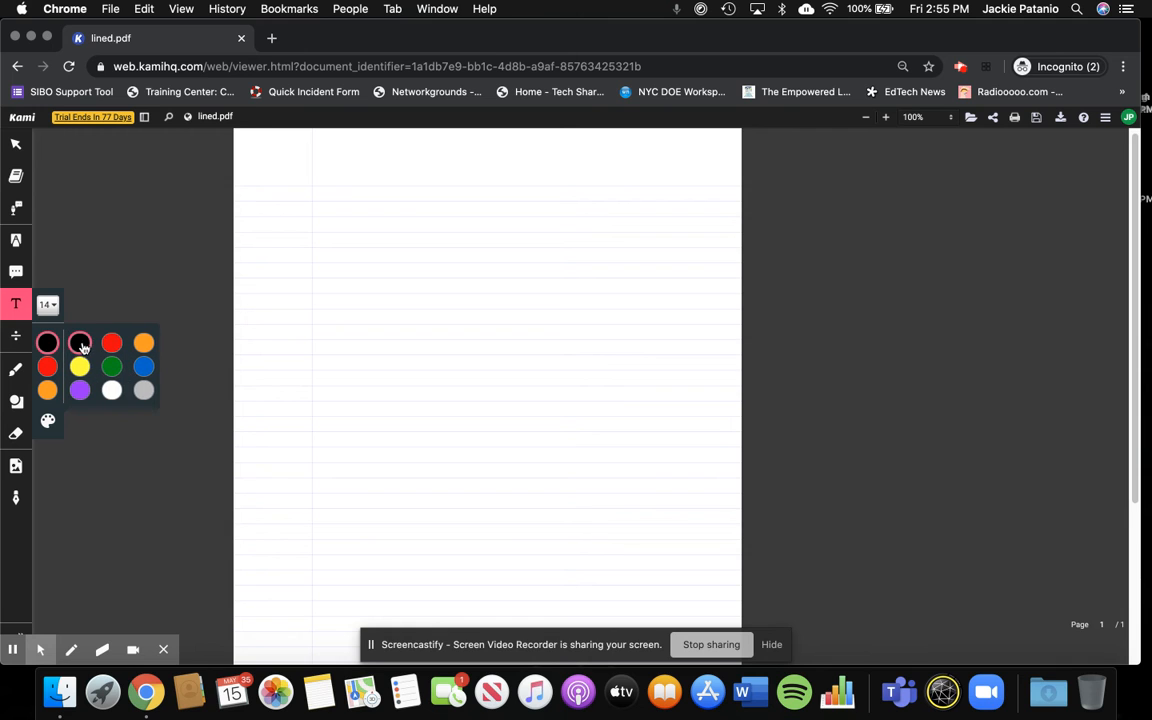
click(80, 343)
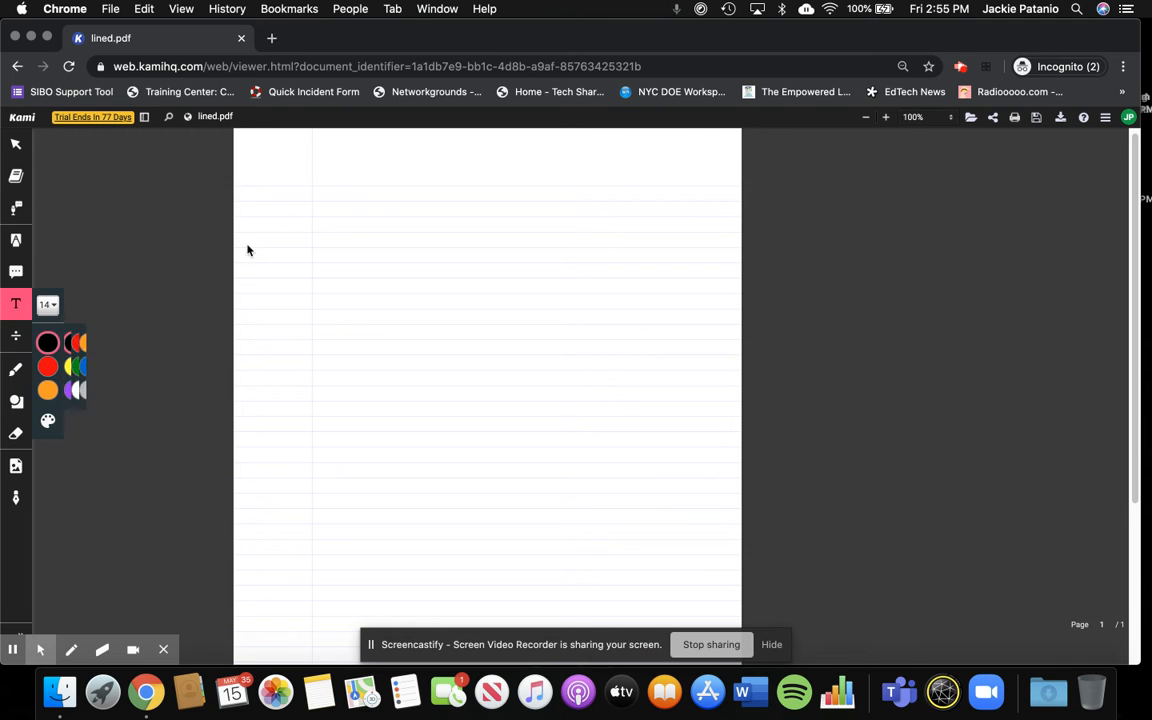
- Place a text box above the first ruled line, beside the margin, reading "My Reflection for today May 1, 2020"
click(320, 178)
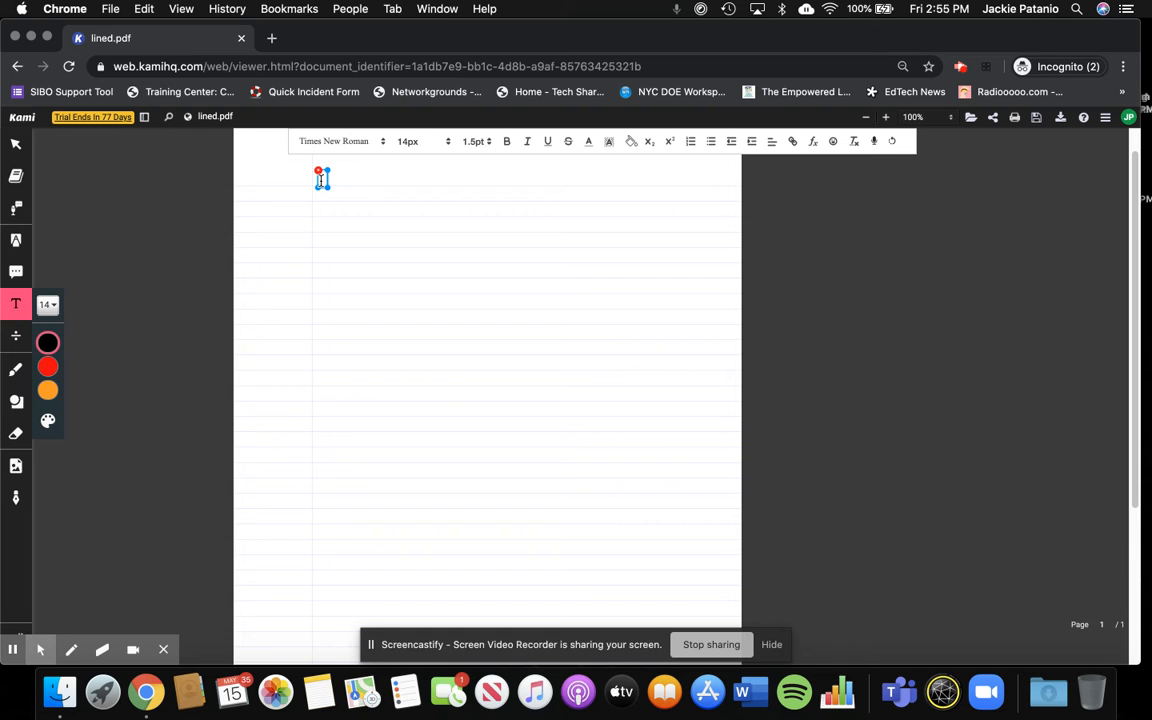
text(My Reflection for)
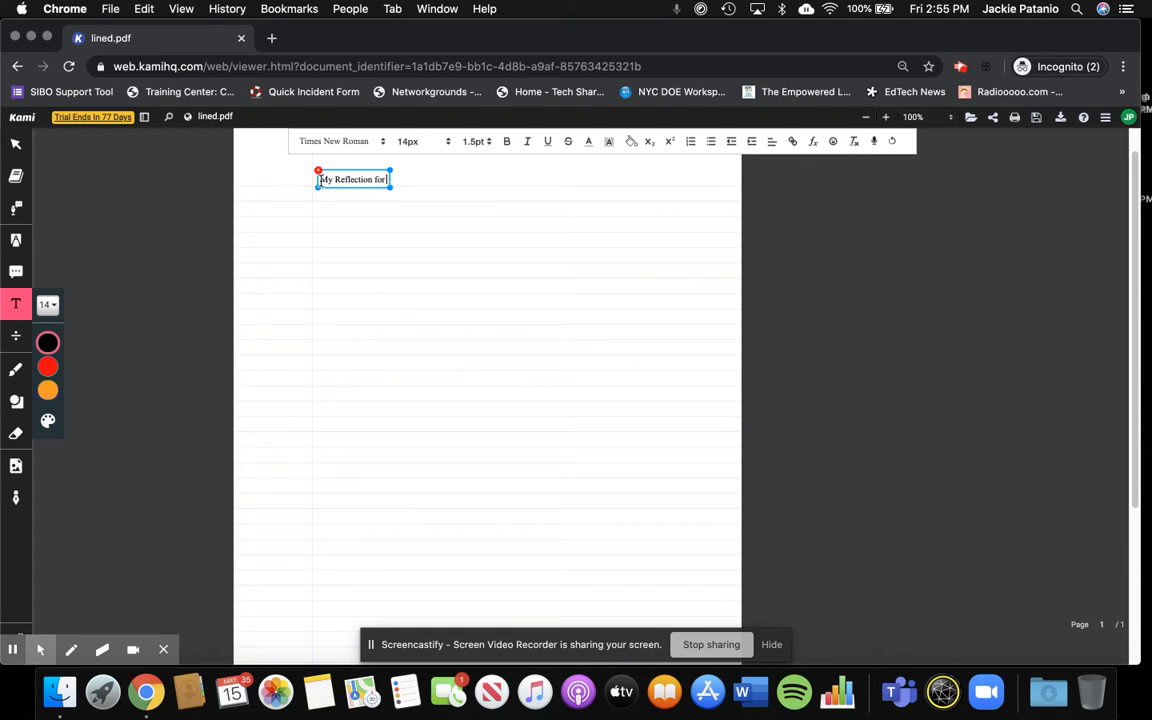
text( today May 1, 2020)
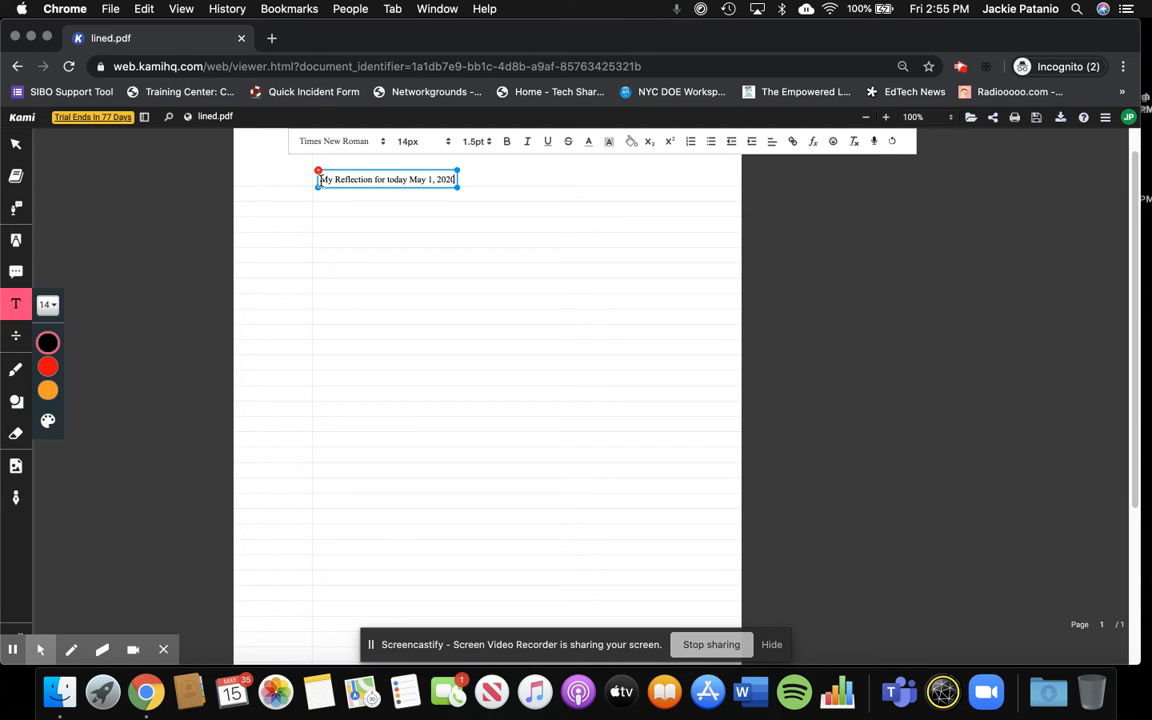
- Format the whole heading as 18px Roboto, trying bold and leaving it off
triple_click(398, 179)
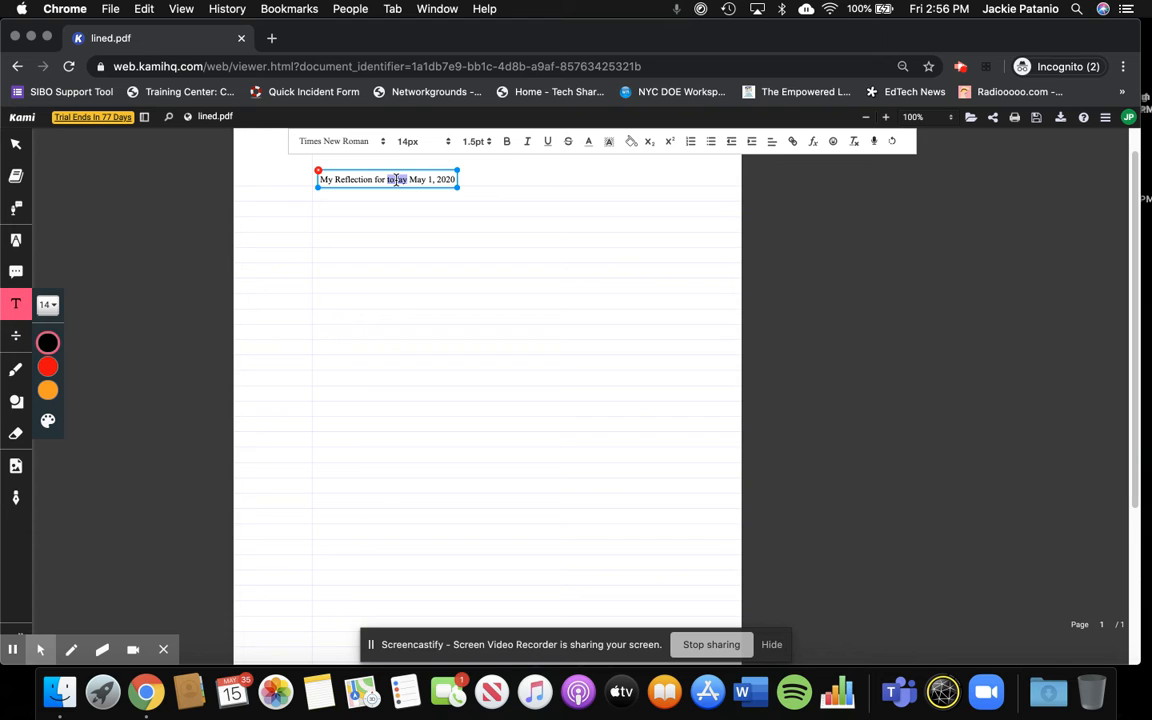
click(440, 145)
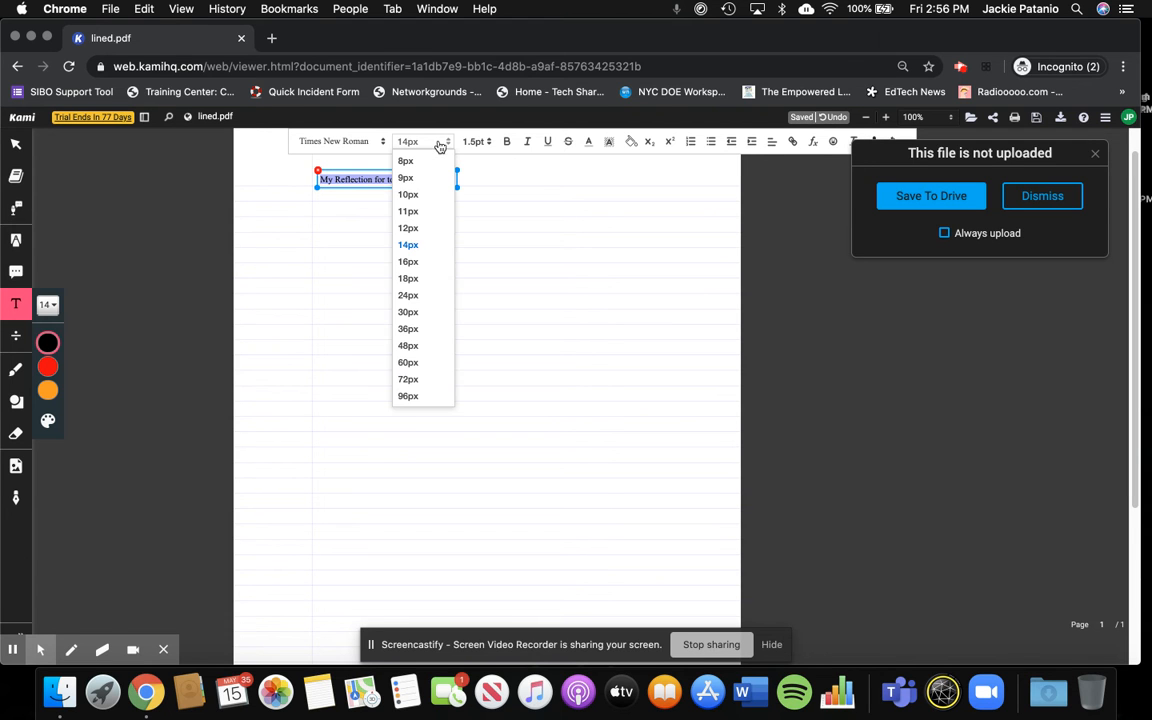
click(419, 283)
click(369, 145)
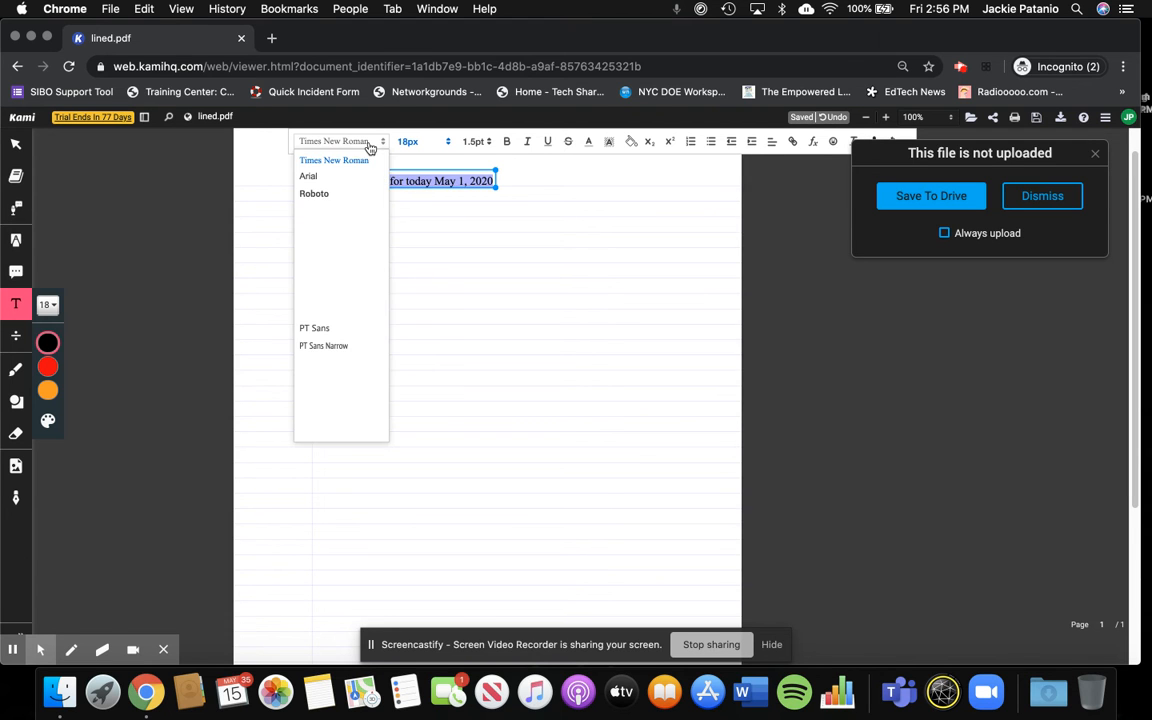
click(332, 195)
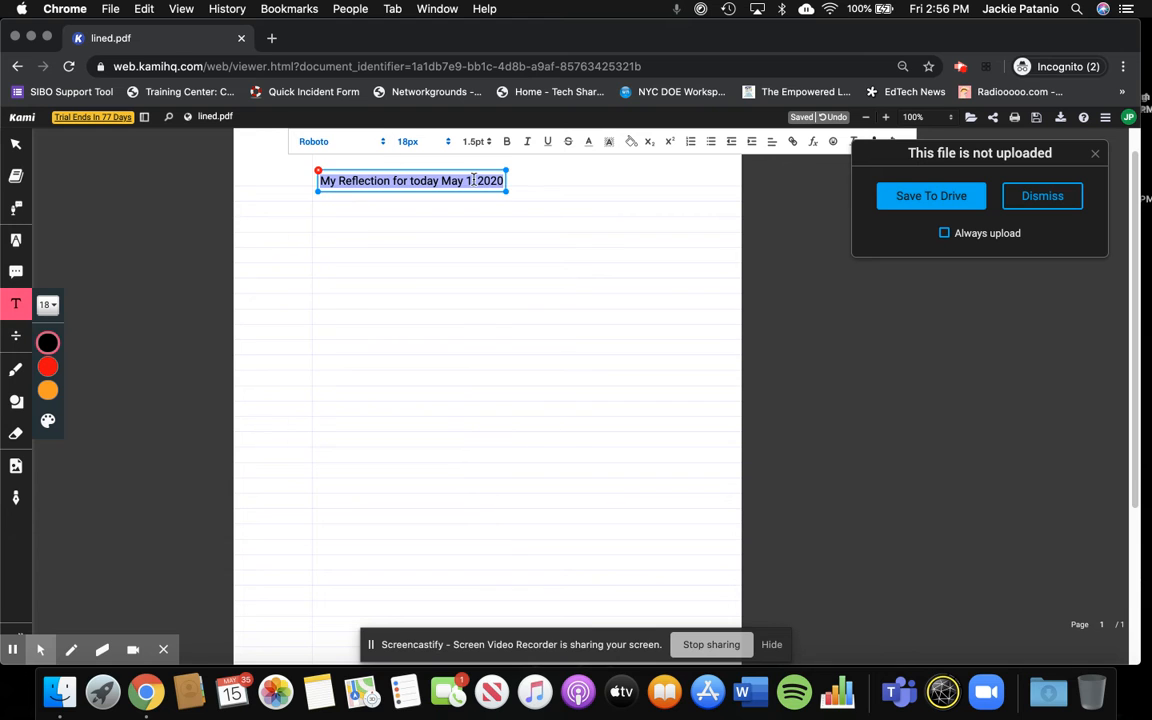
click(507, 143)
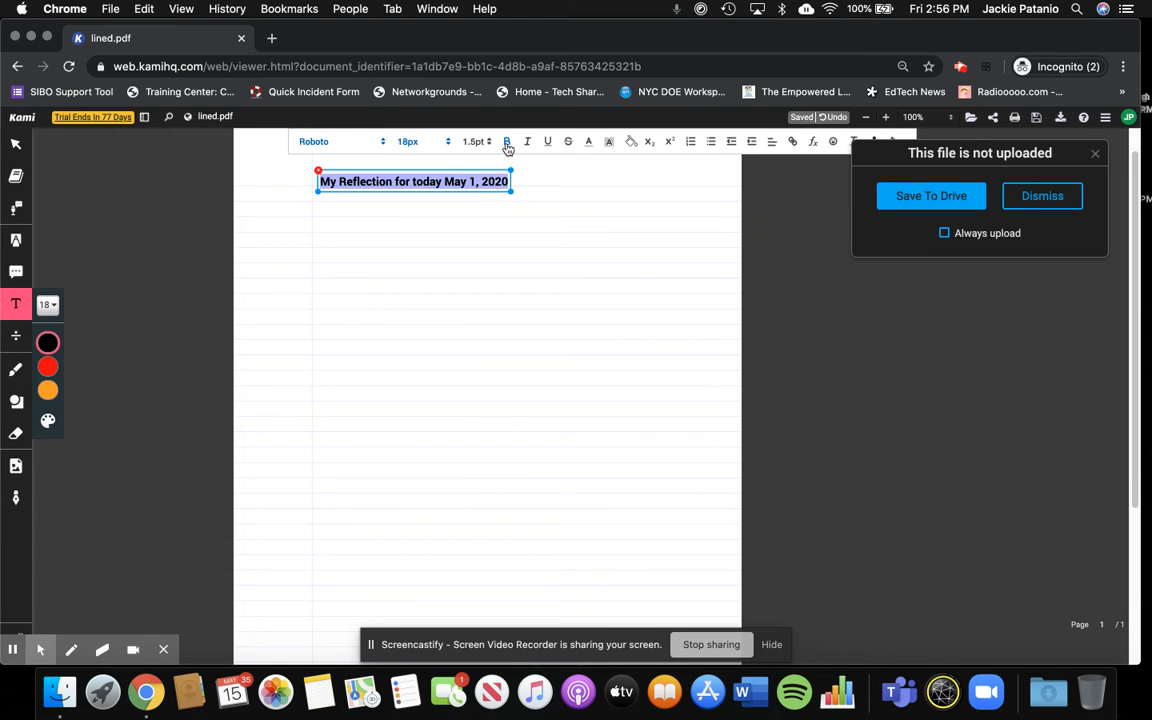
click(507, 143)
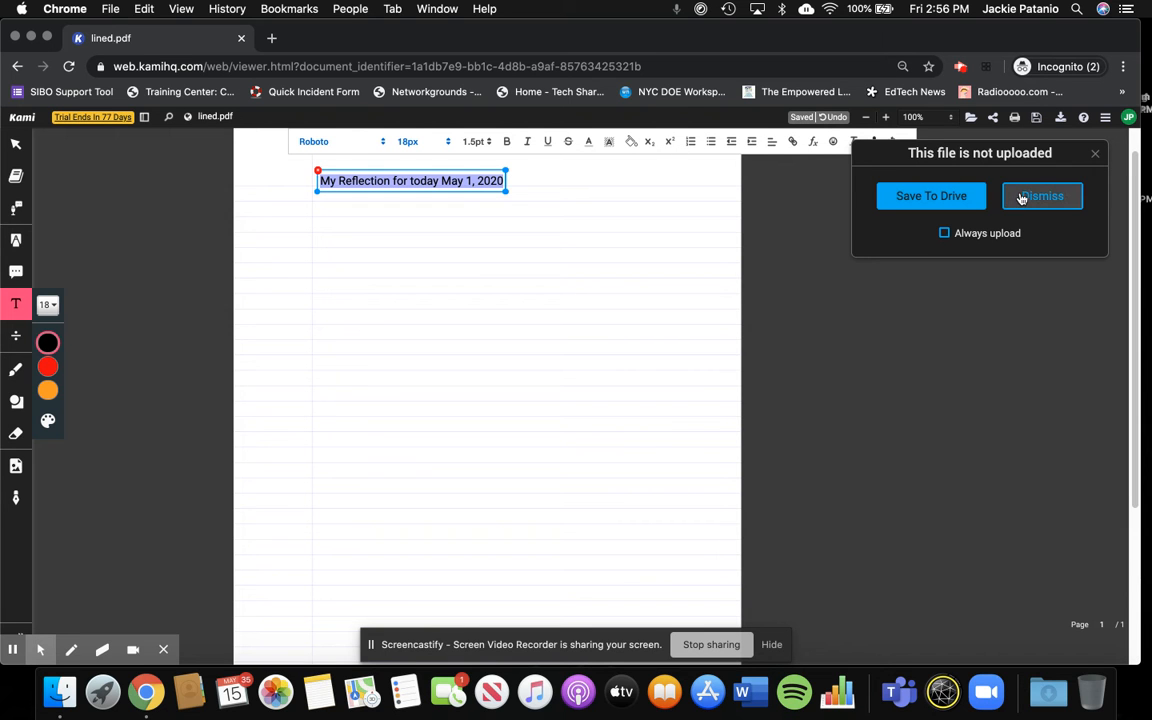
- Enable Always upload so the file is saved to Google Drive
click(996, 242)
- Select the whole heading and try to turn it into a link, keeping the suggested link text
click(449, 182)
triple_click(446, 183)
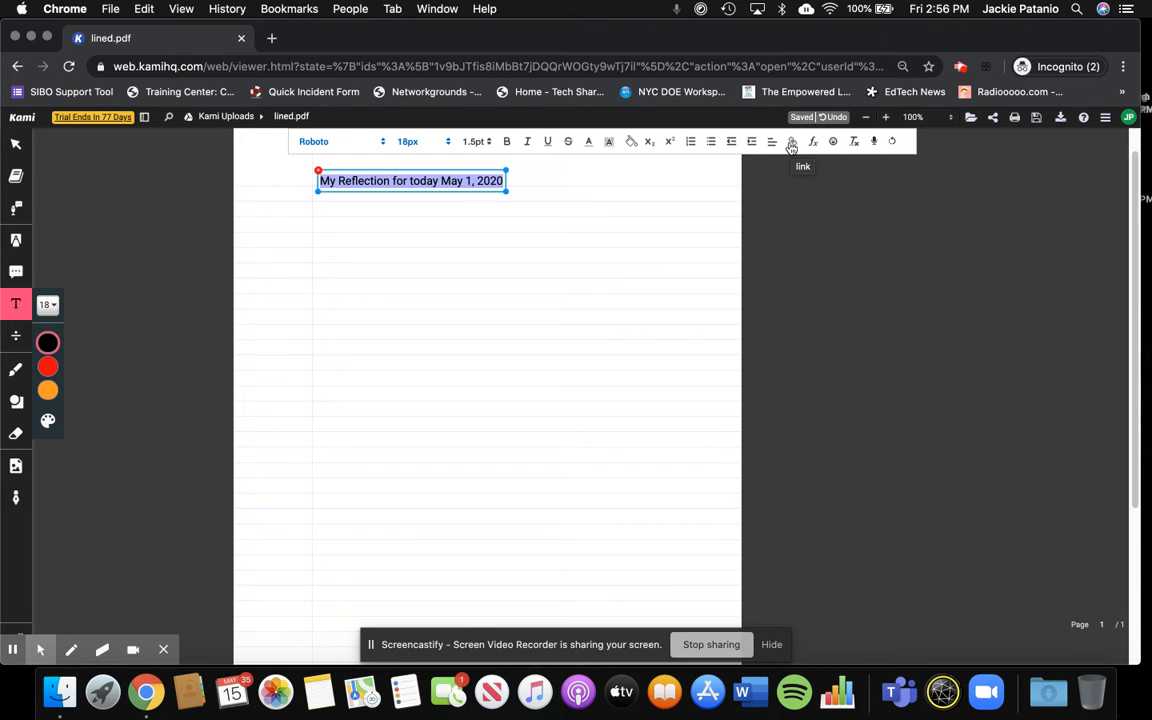
click(791, 143)
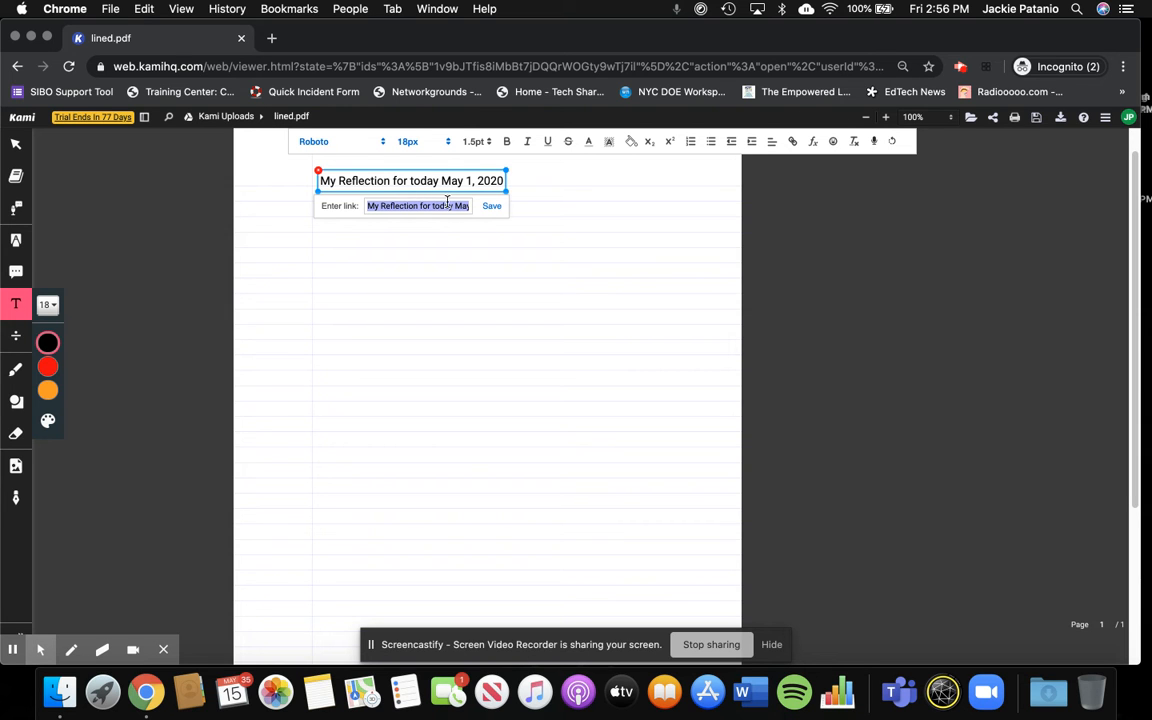
click(491, 206)
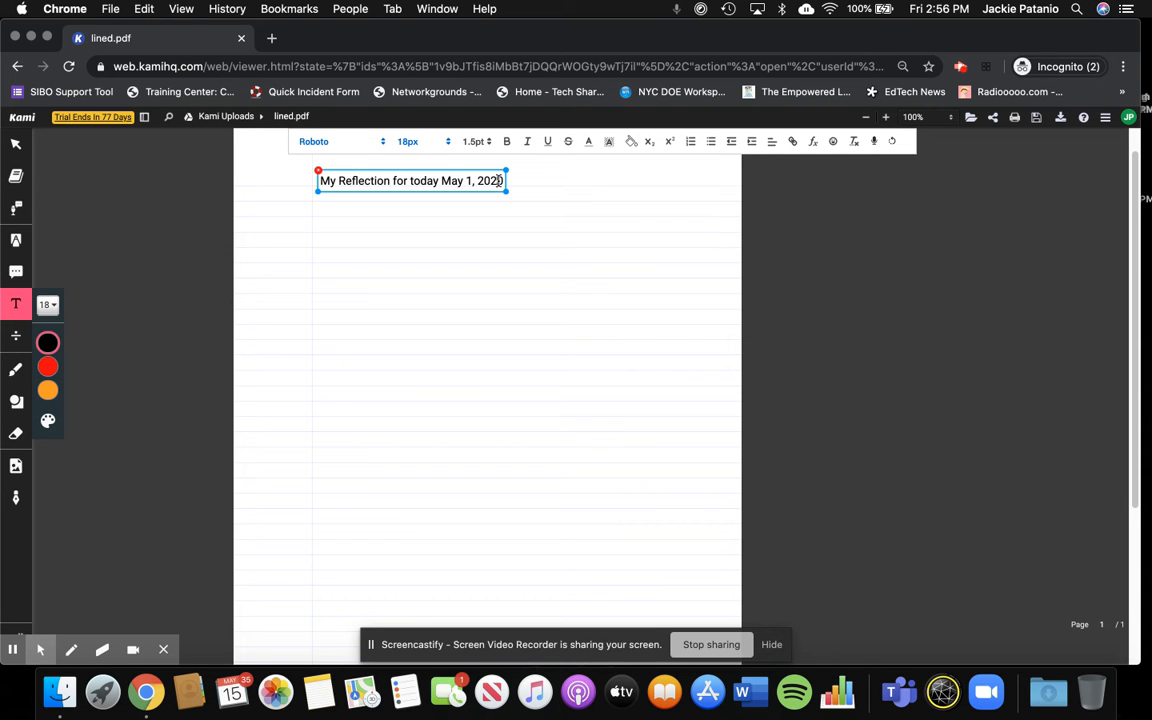
- Insert a heart-eyes emoji at the end of the heading and widen the text box slightly
click(834, 145)
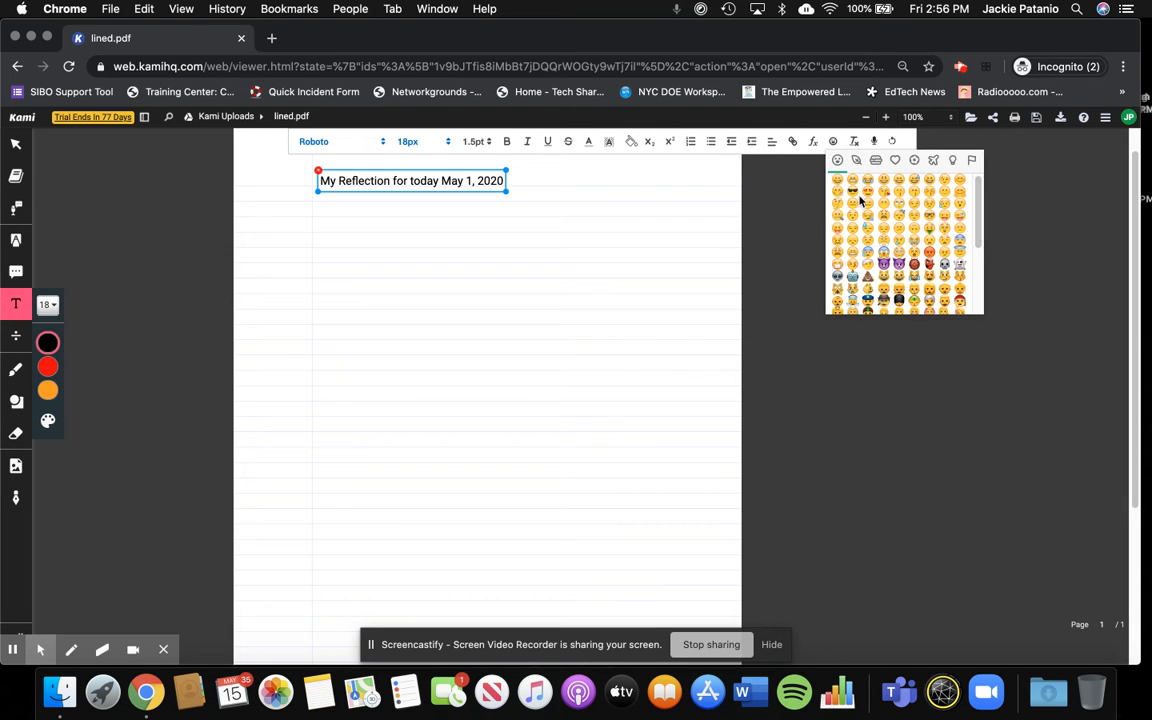
click(868, 199)
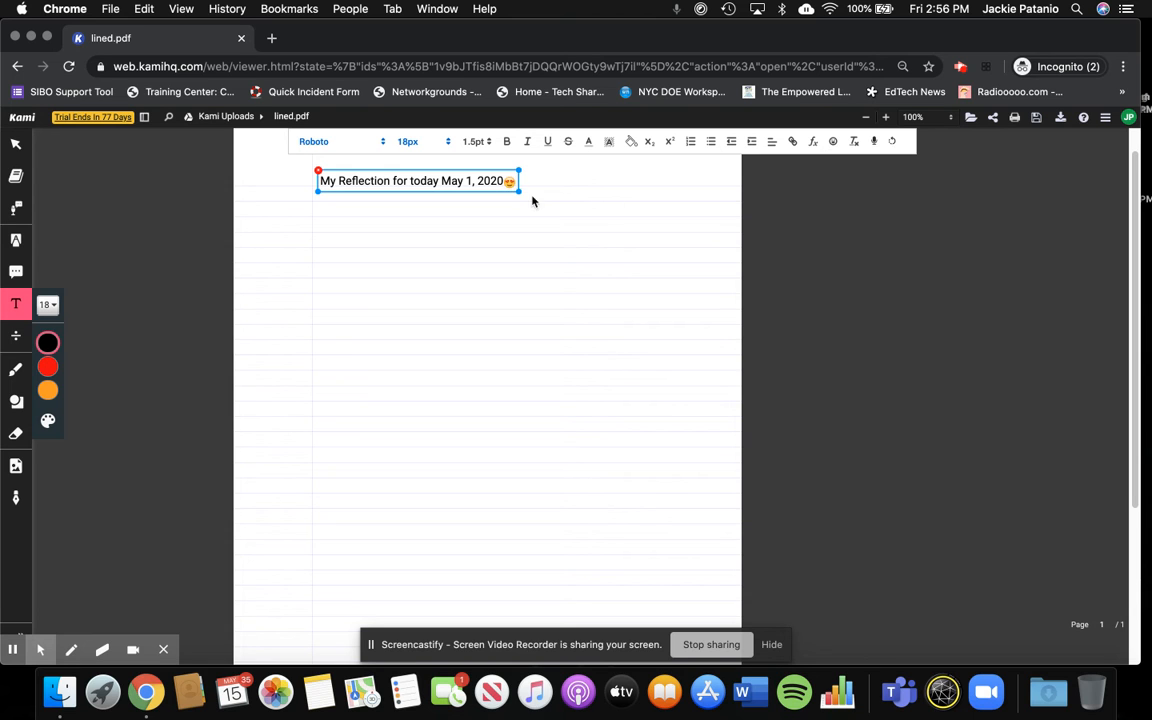
drag(519, 191, 560, 193)
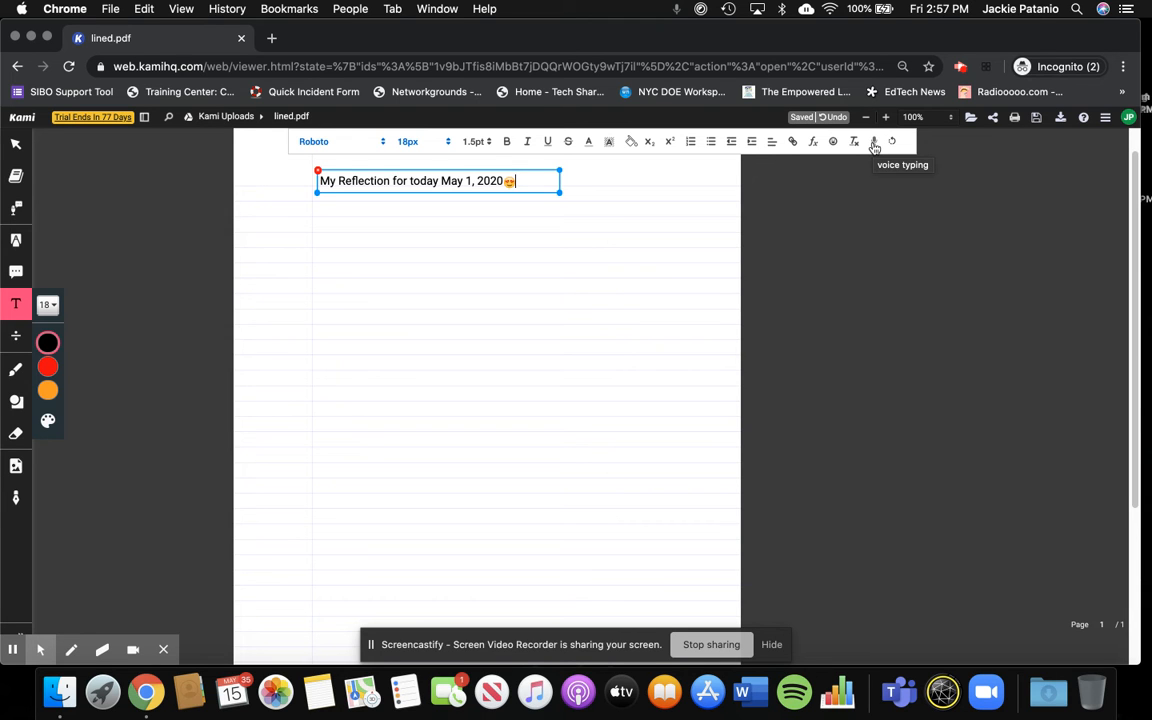
- Begin a new line under the heading and start voice typing, allowing the site to use the microphone
key(Return)
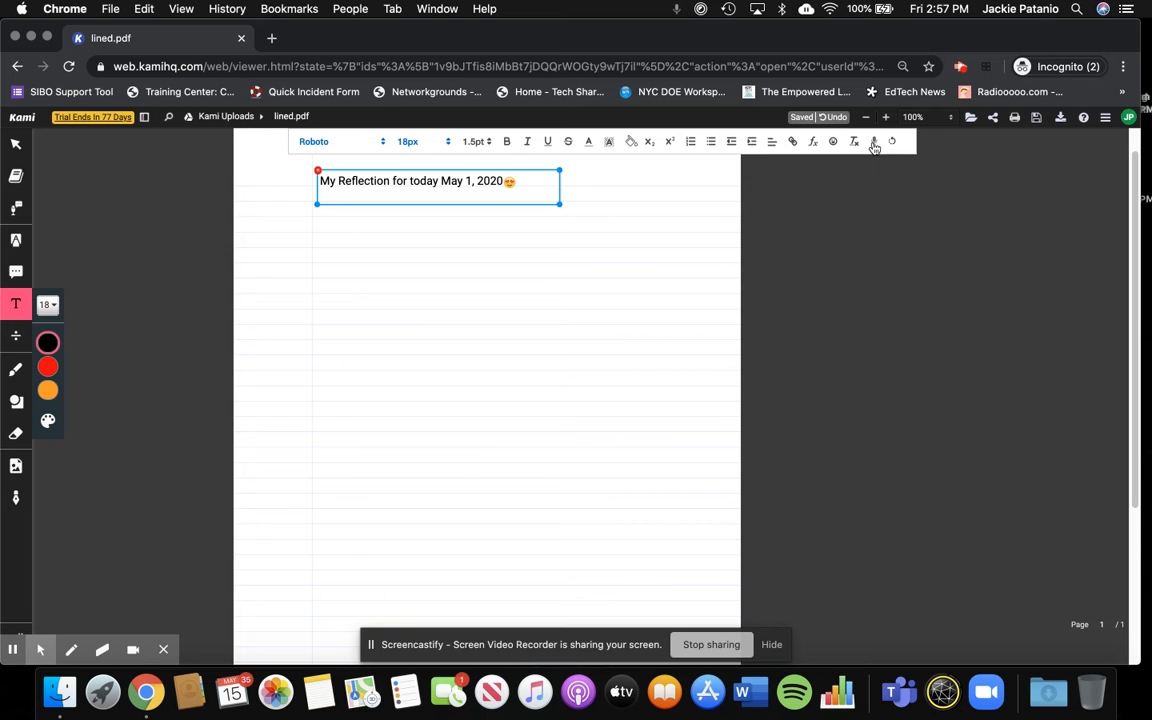
click(874, 143)
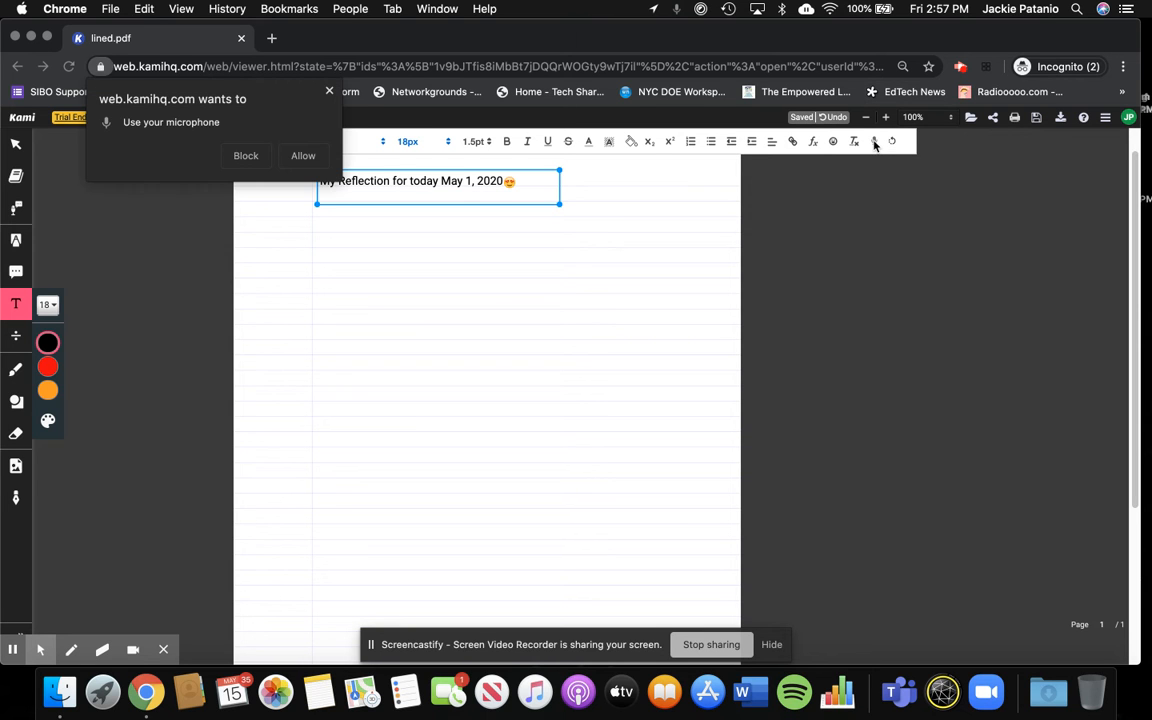
click(303, 155)
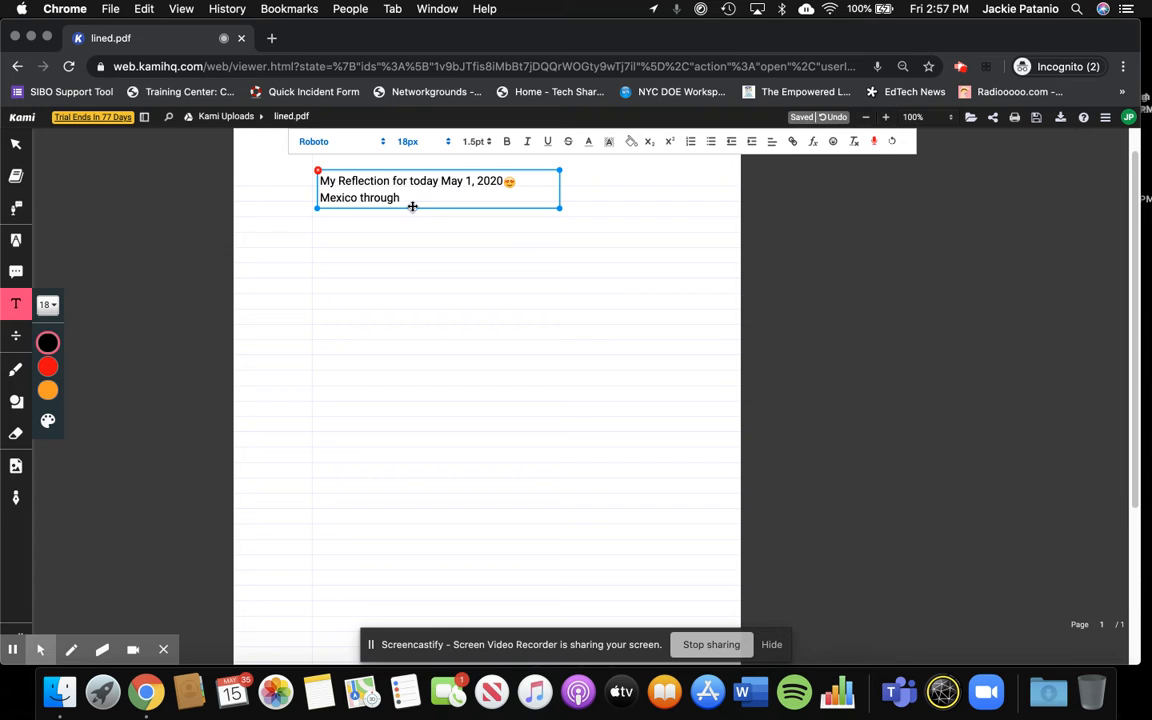
- Stop voice typing and erase the misheard words "Mexico through" from the second line
click(874, 141)
key(BackSpace)
key(BackSpace)
key(BackSpace)
key(BackSpace)
key(BackSpace)
key(BackSpace)
key(BackSpace)
key(BackSpace)
key(BackSpace)
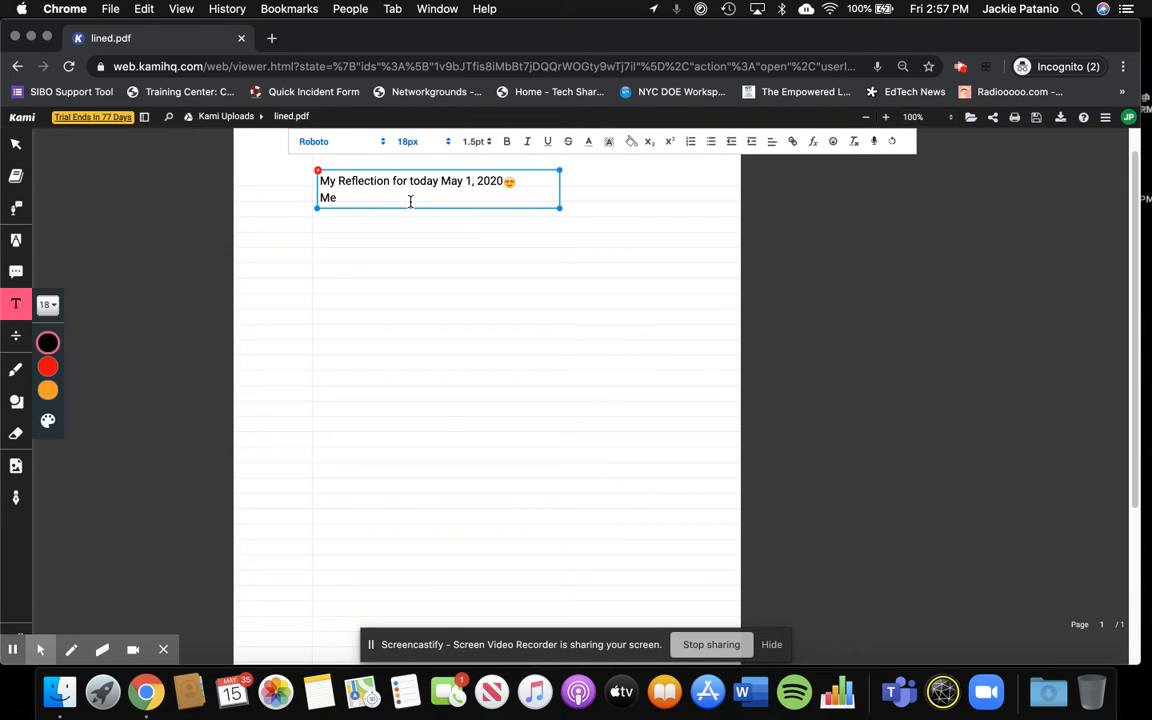
key(BackSpace)
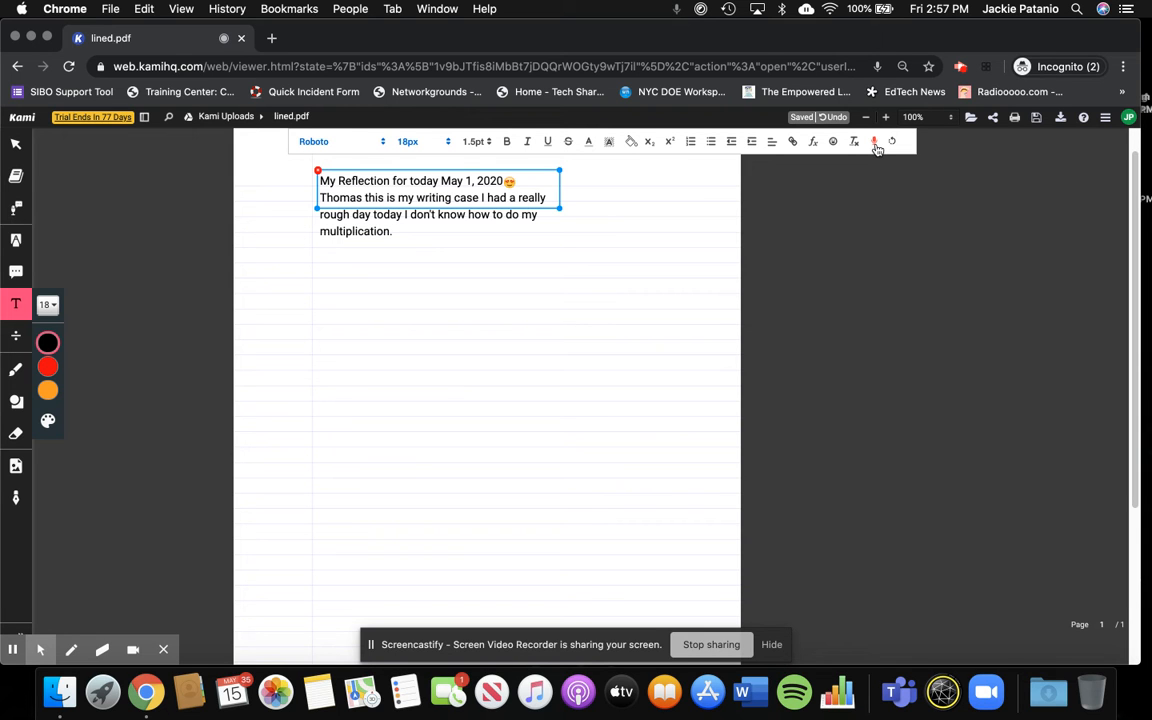
- Stop dictating the paragraph, delete its misheard first word, and capitalize "This" at the start of the sentence
click(876, 145)
double_click(343, 197)
key(BackSpace)
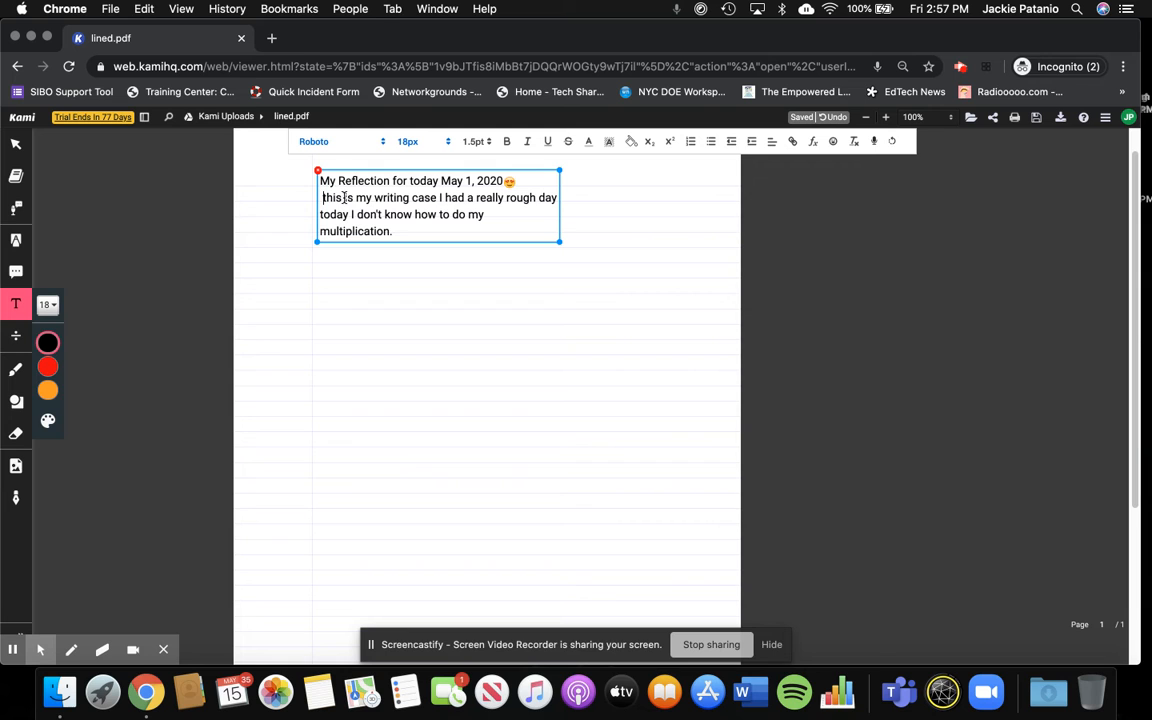
key(Delete)
text(T)
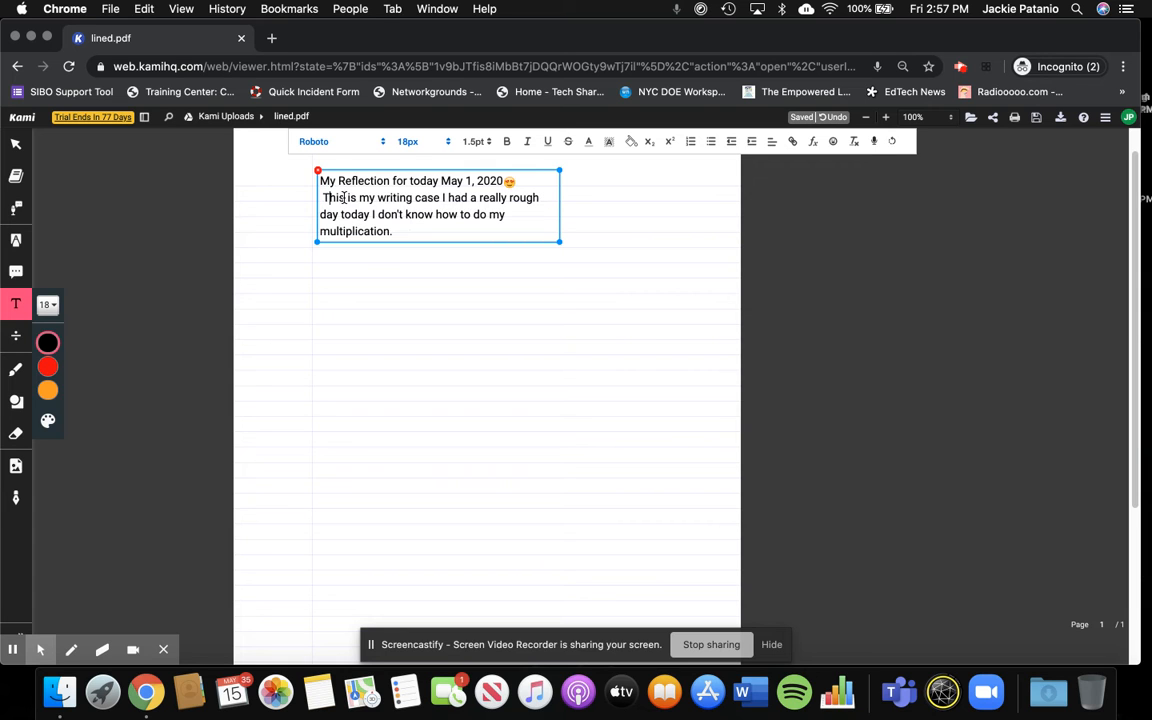
- Widen the text box and start a bulleted list on a new line under the paragraph
click(414, 230)
drag(560, 241, 660, 234)
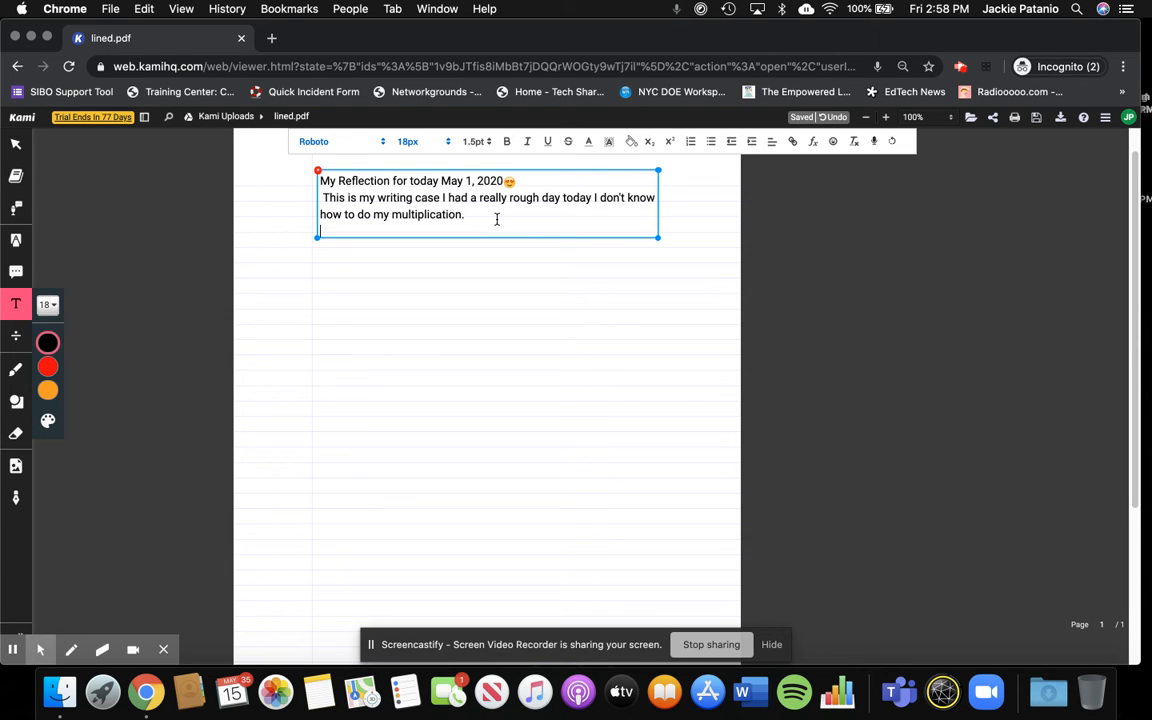
click(710, 145)
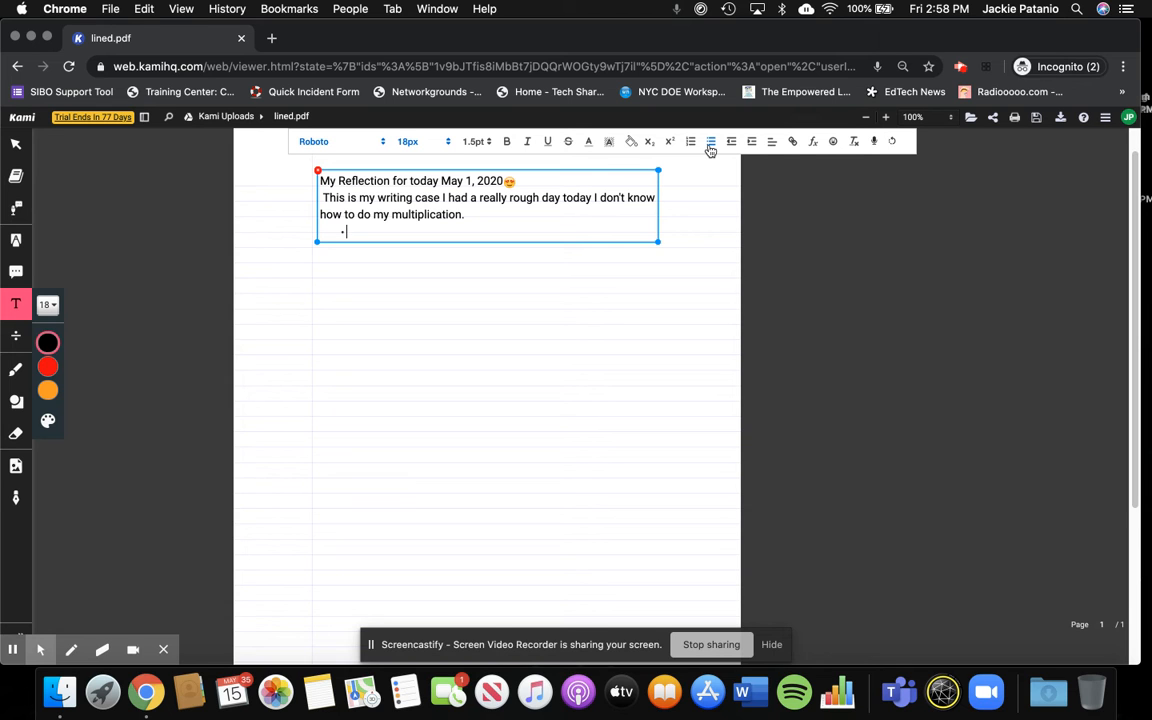
- Write "2 step Multiplication was most difficult" as the first bullet
text(2 step Multipl)
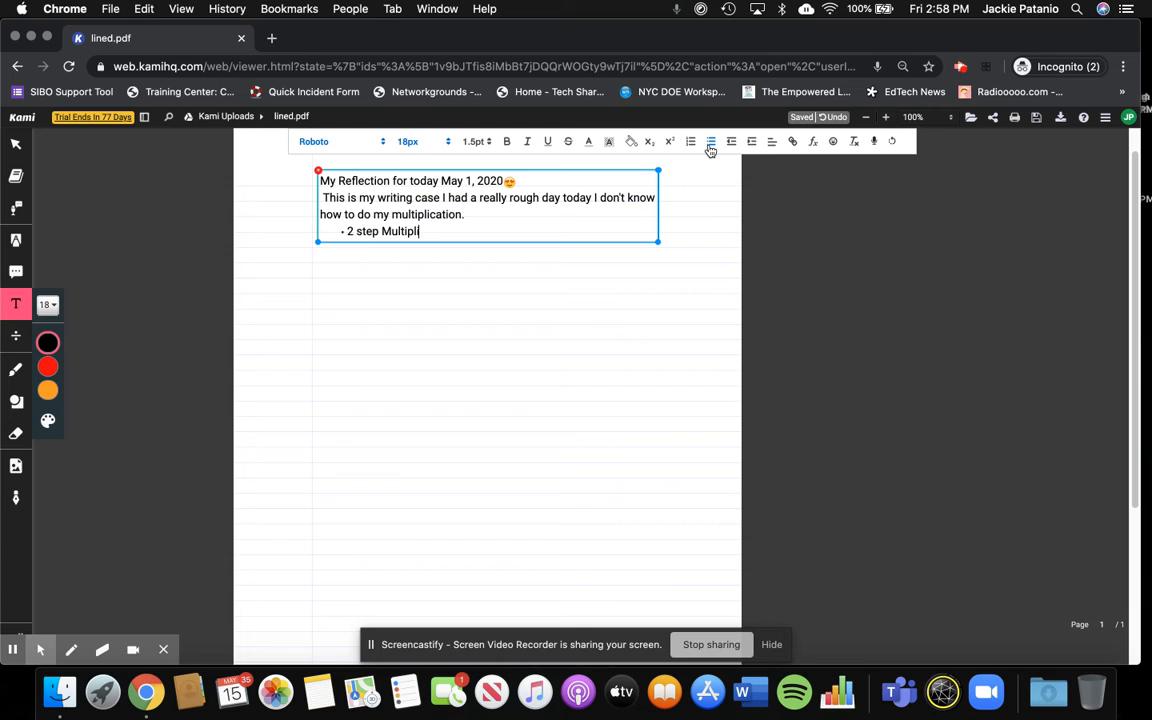
text(ication was most difficulte)
key(Return)
key(BackSpace)
key(BackSpace)
- Add a second bullet reading "Next time I need to work with my teacher on a meet for more support."
key(Return)
text(Next time I need to )
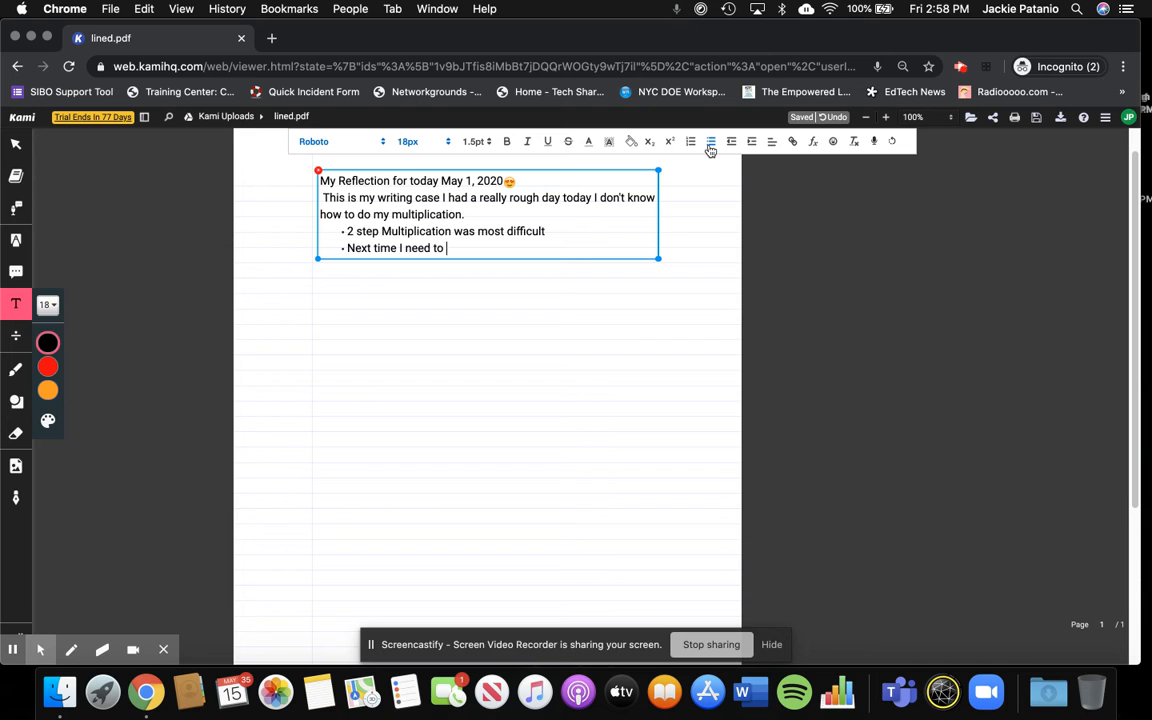
text(work with my teacher on a meet formore su)
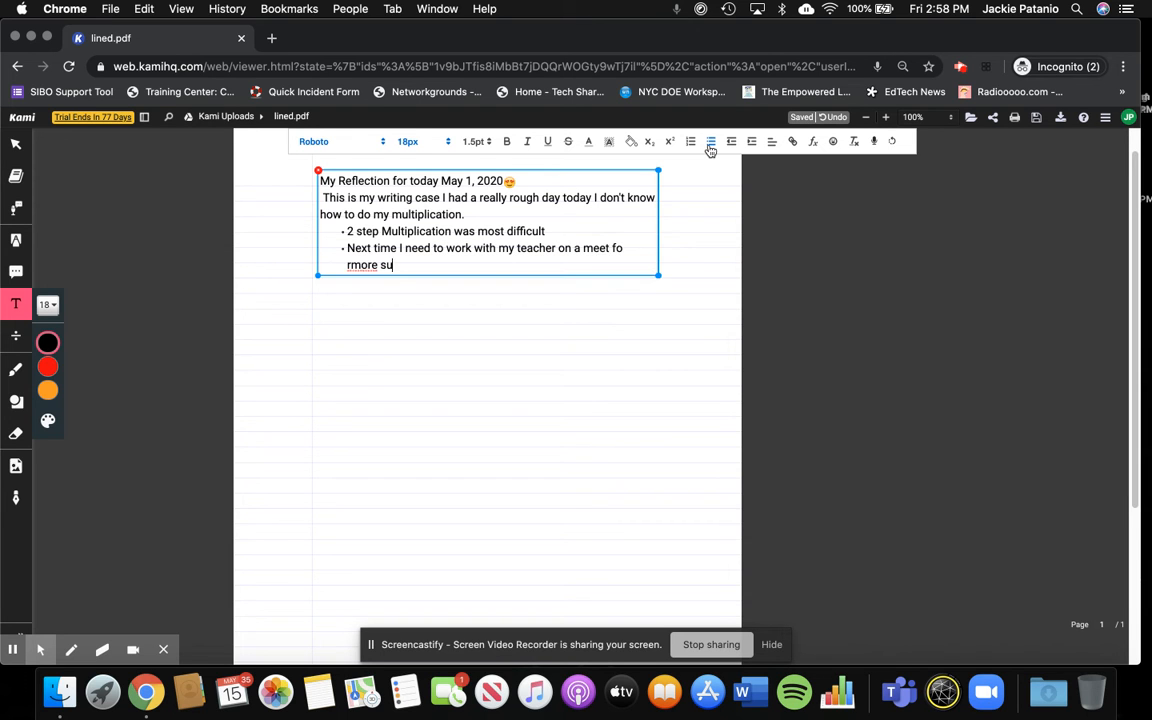
key(BackSpace)
key(BackSpace)
key(BackSpace)
key(BackSpace)
key(BackSpace)
key(BackSpace)
text(r more support.)
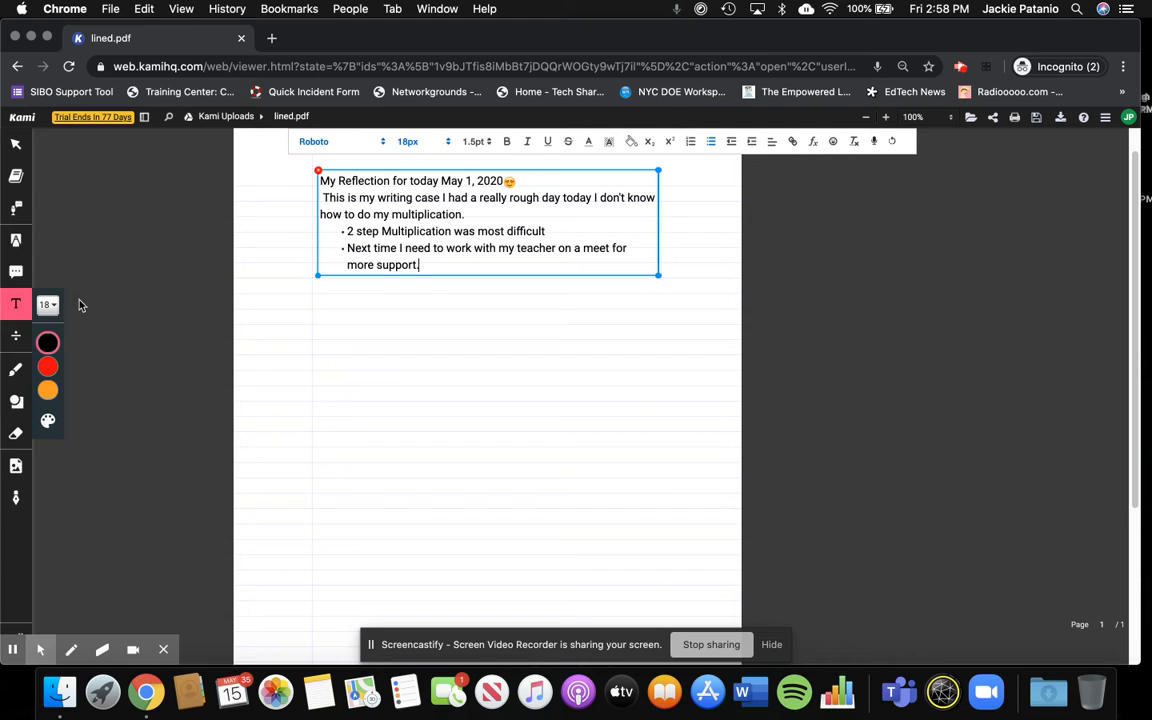
click(553, 297)
click(552, 292)
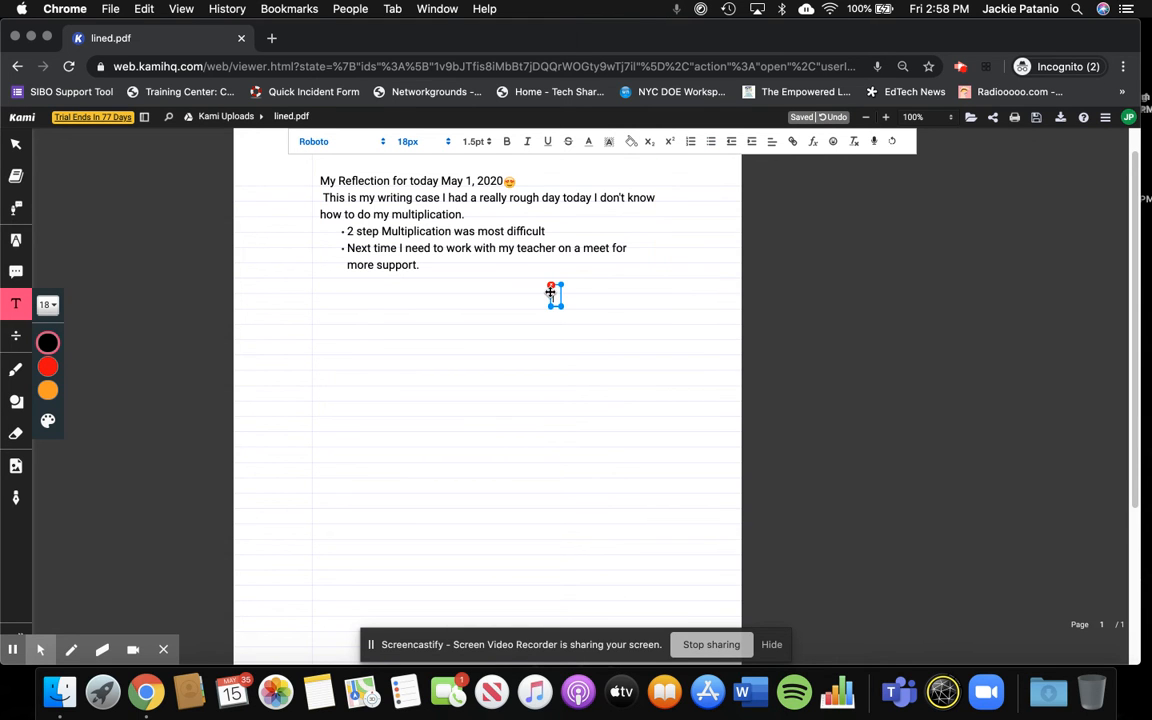
click(550, 289)
click(319, 174)
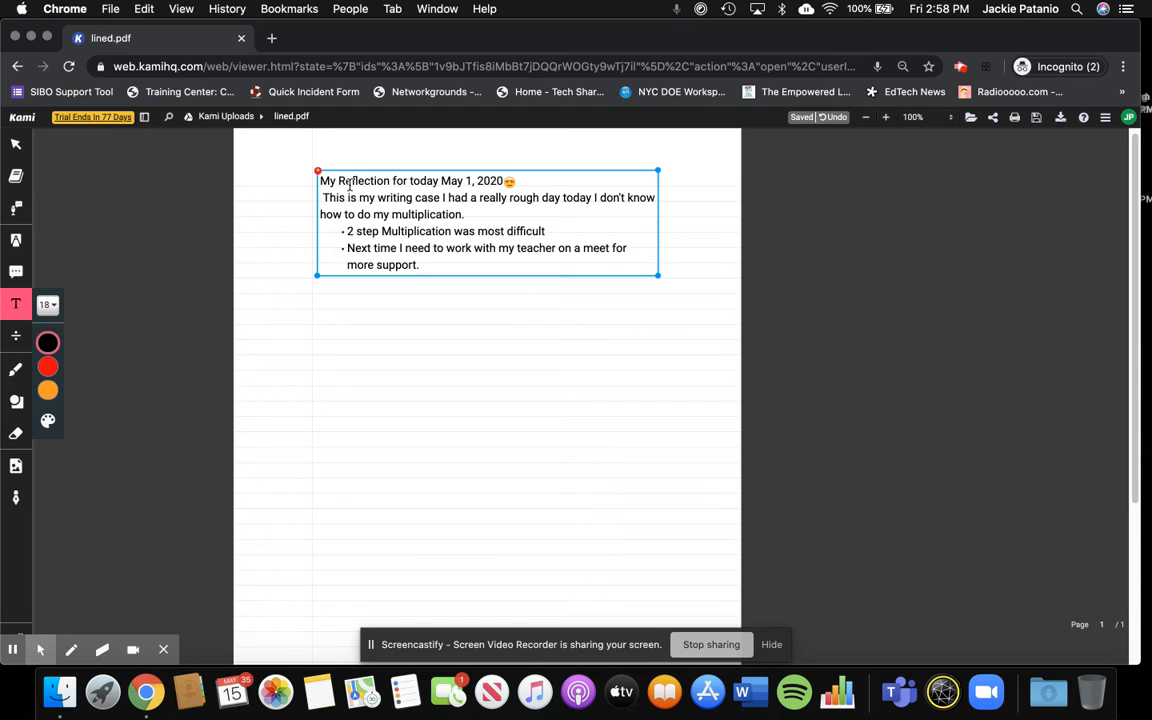
click(300, 168)
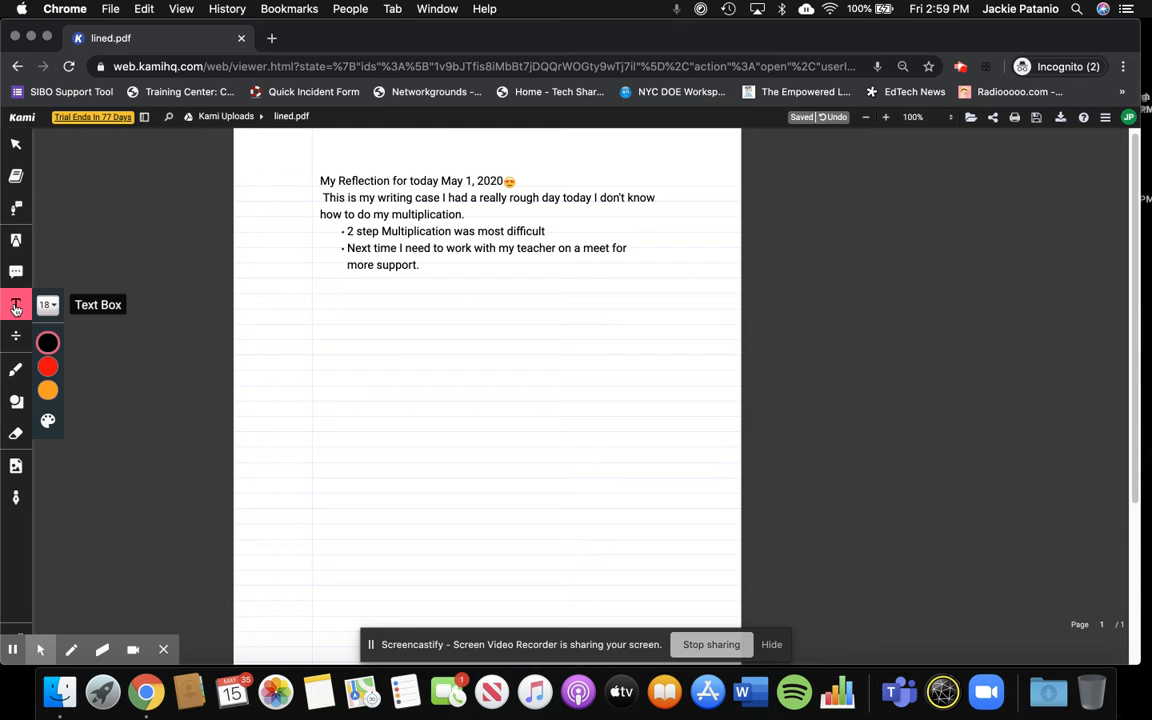
click(517, 330)
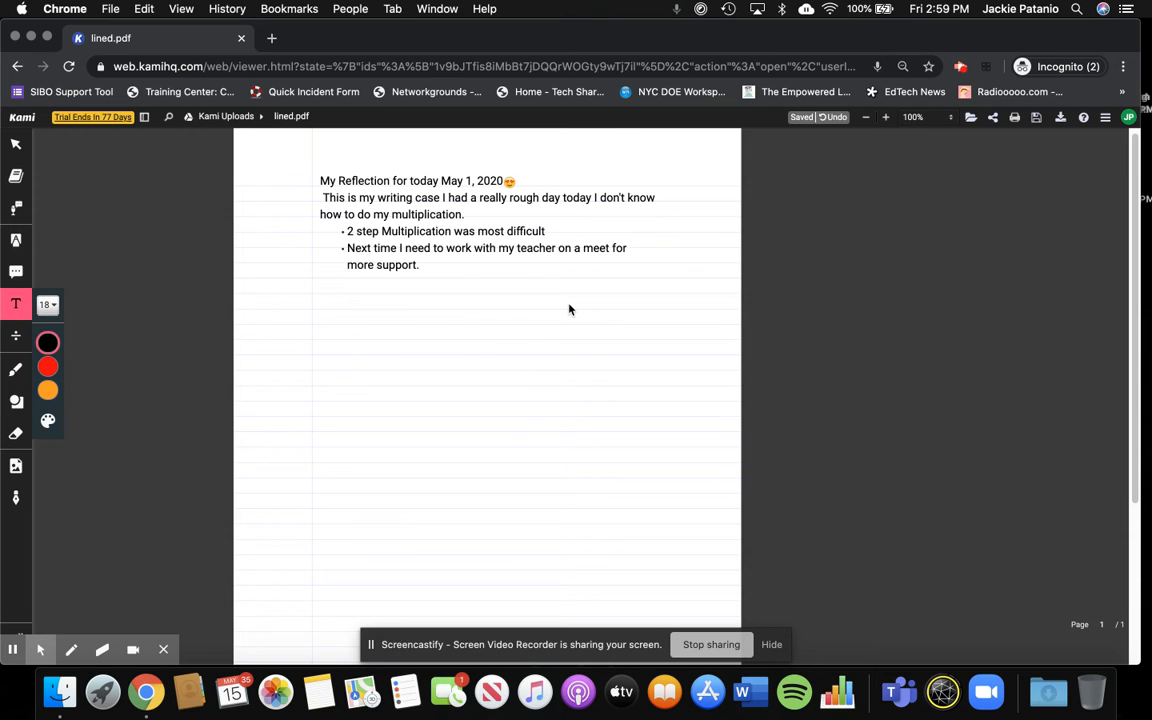
click(570, 305)
click(509, 334)
click(509, 334)
click(424, 333)
click(424, 333)
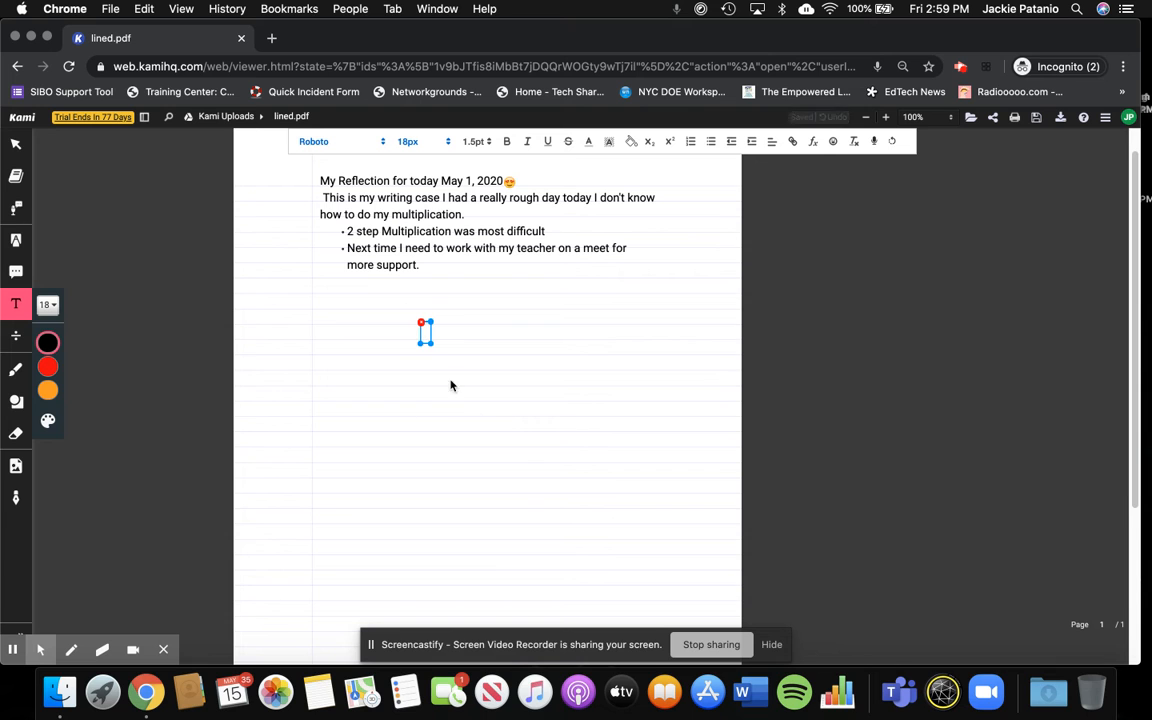
click(15, 148)
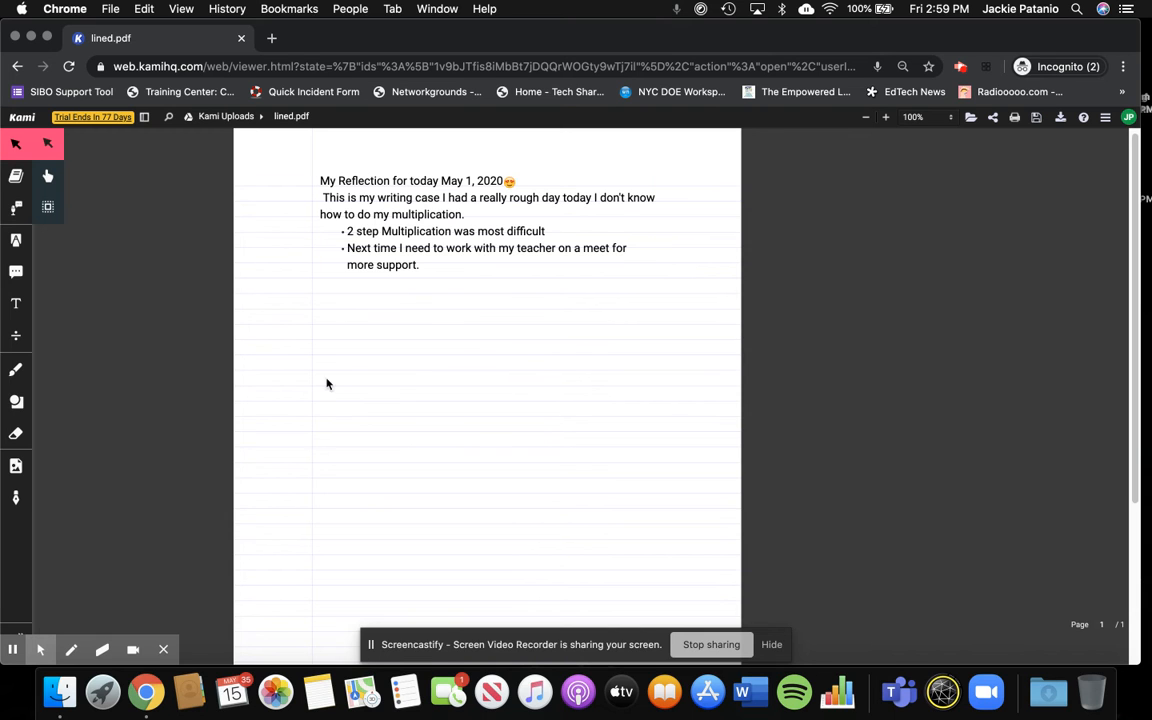
- Activate Text To Speech, choose the Samantha voice, and view the reading speed control
mouse_move(355, 169)
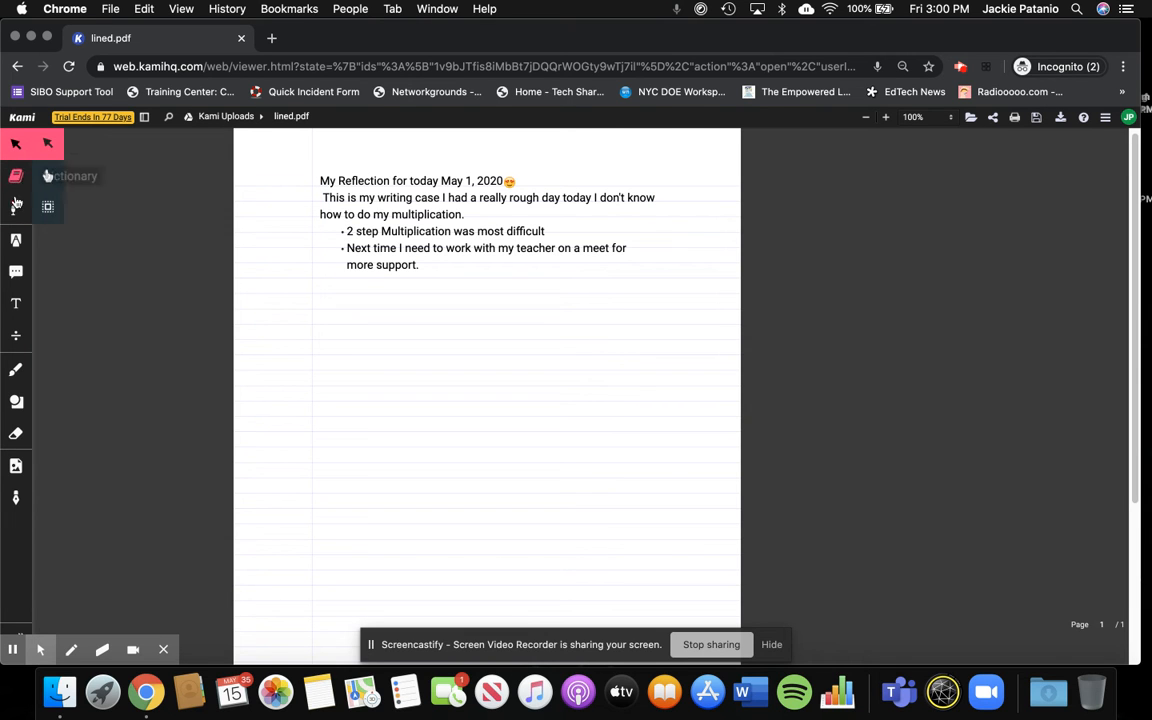
click(15, 209)
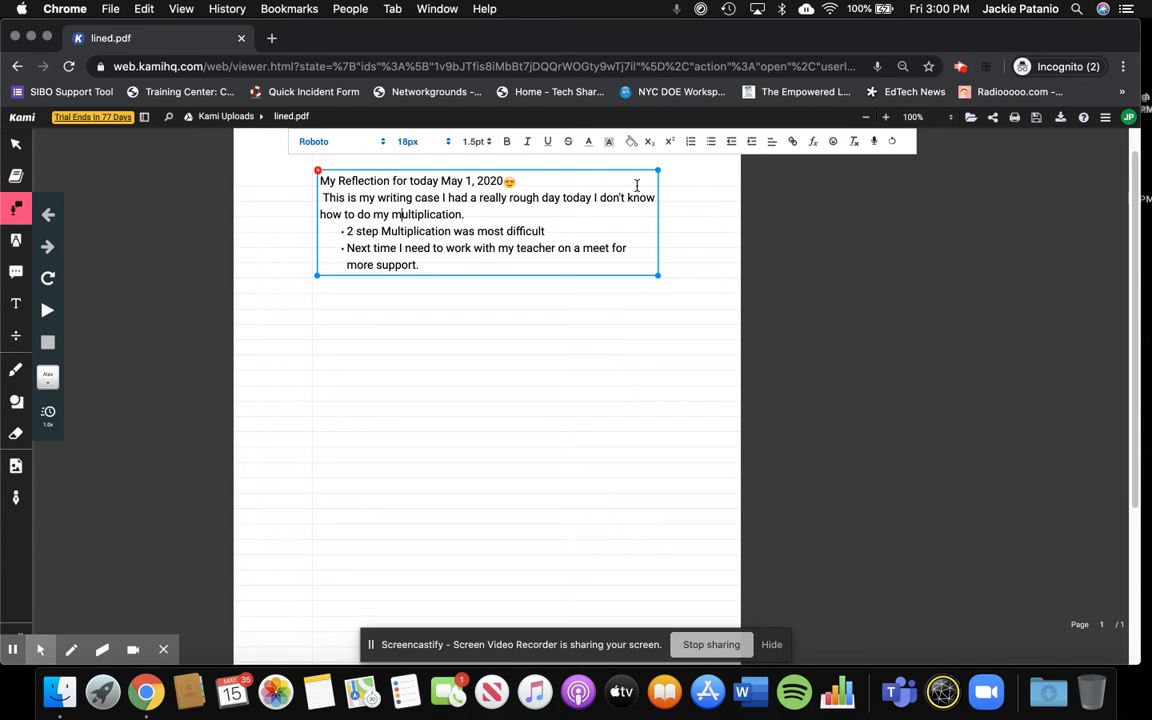
click(50, 379)
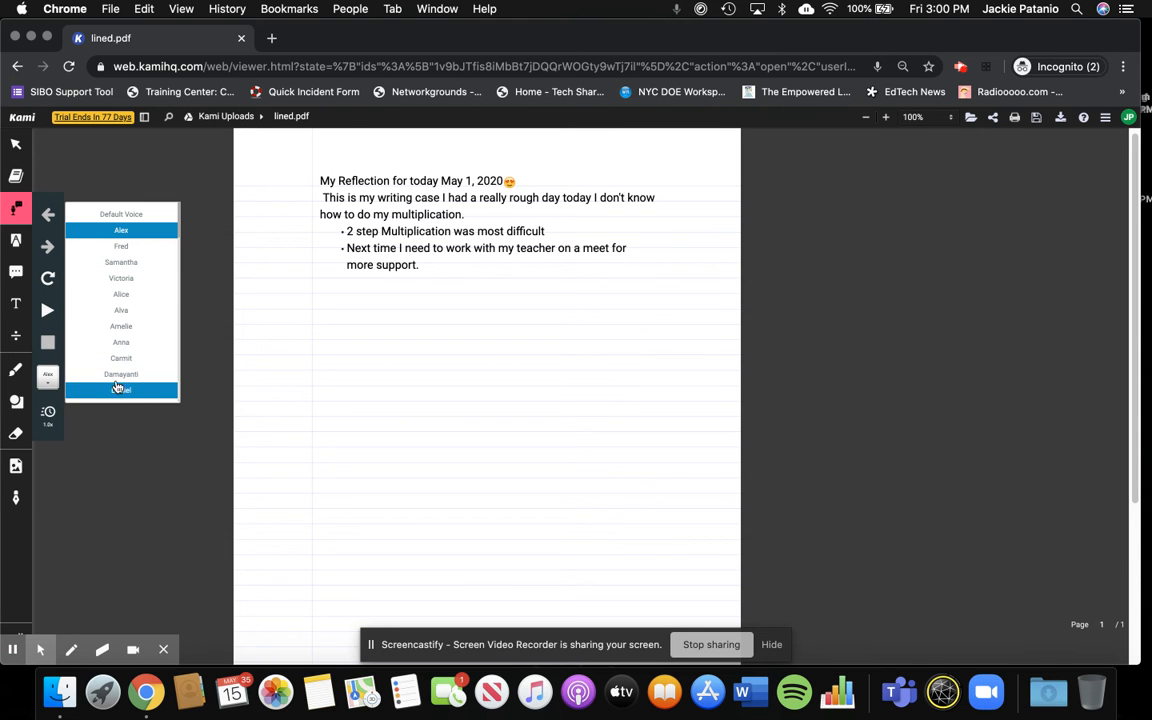
click(125, 262)
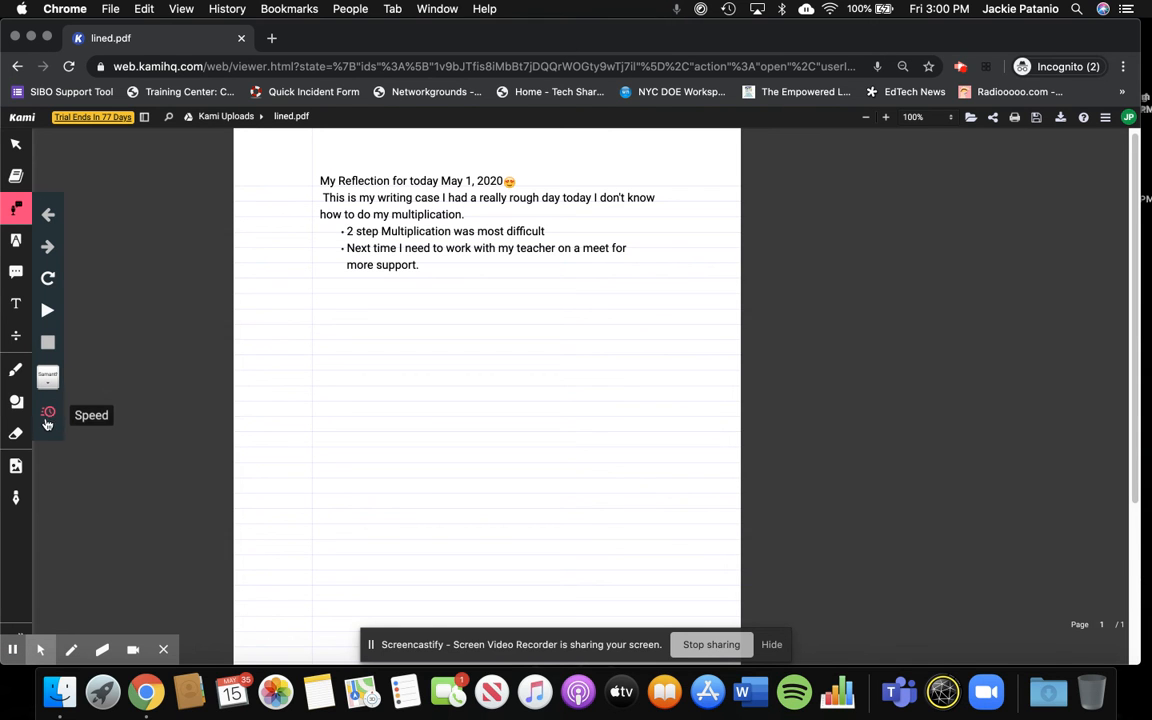
click(48, 416)
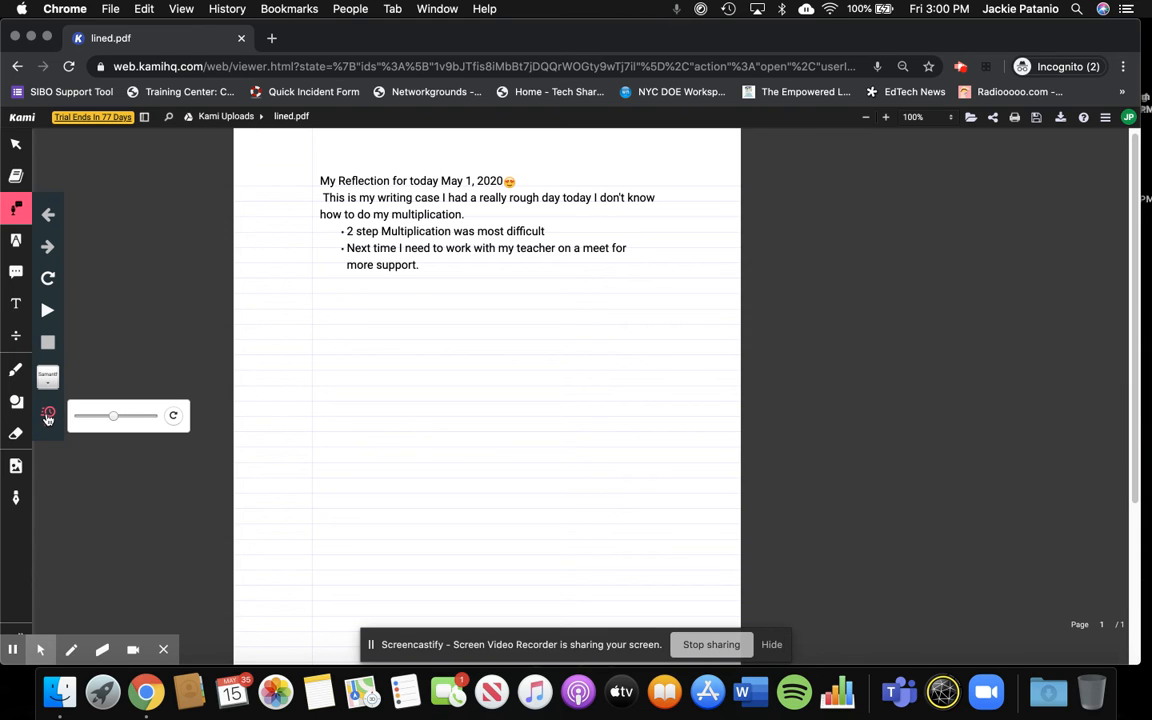
click(48, 418)
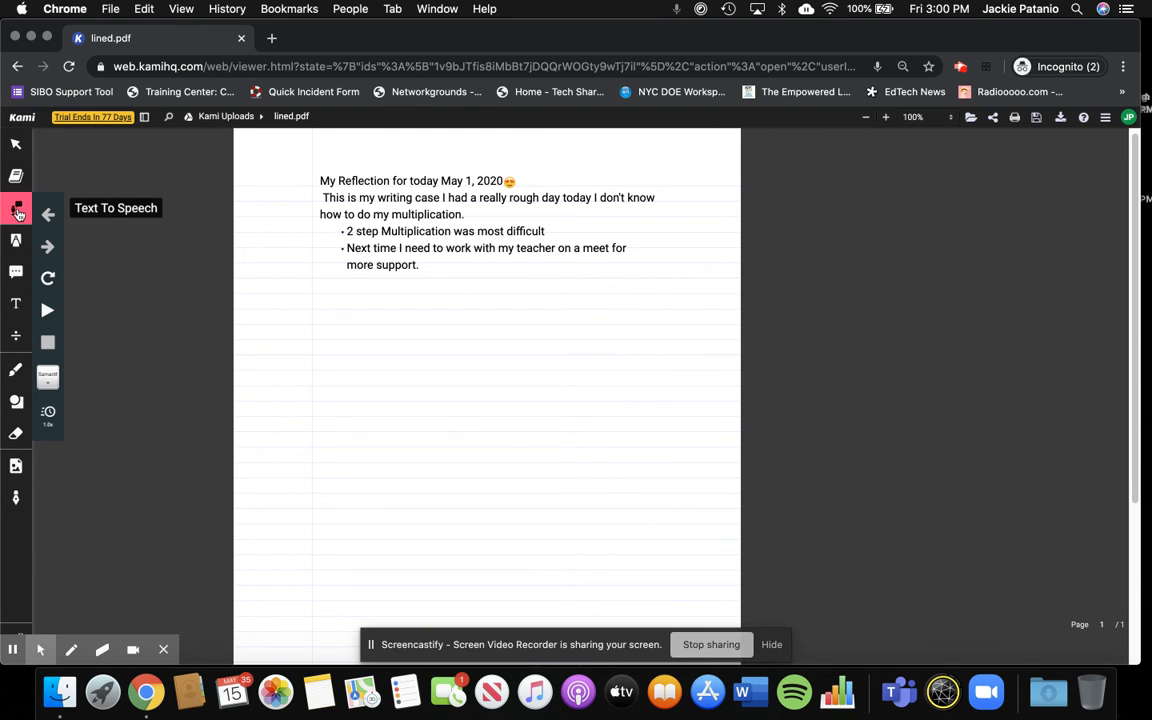
- Select the whole reflection text, from the heading through the last bullet, and have it read aloud with Text To Speech
click(17, 213)
click(18, 213)
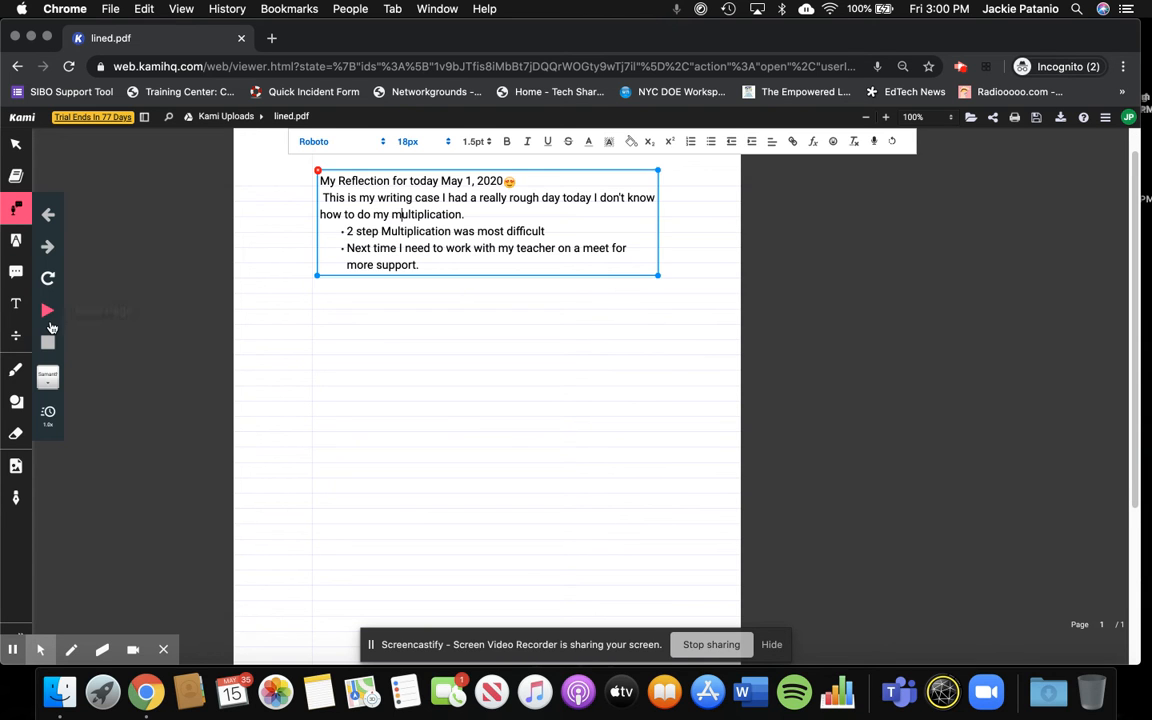
click(320, 182)
click(15, 212)
click(14, 213)
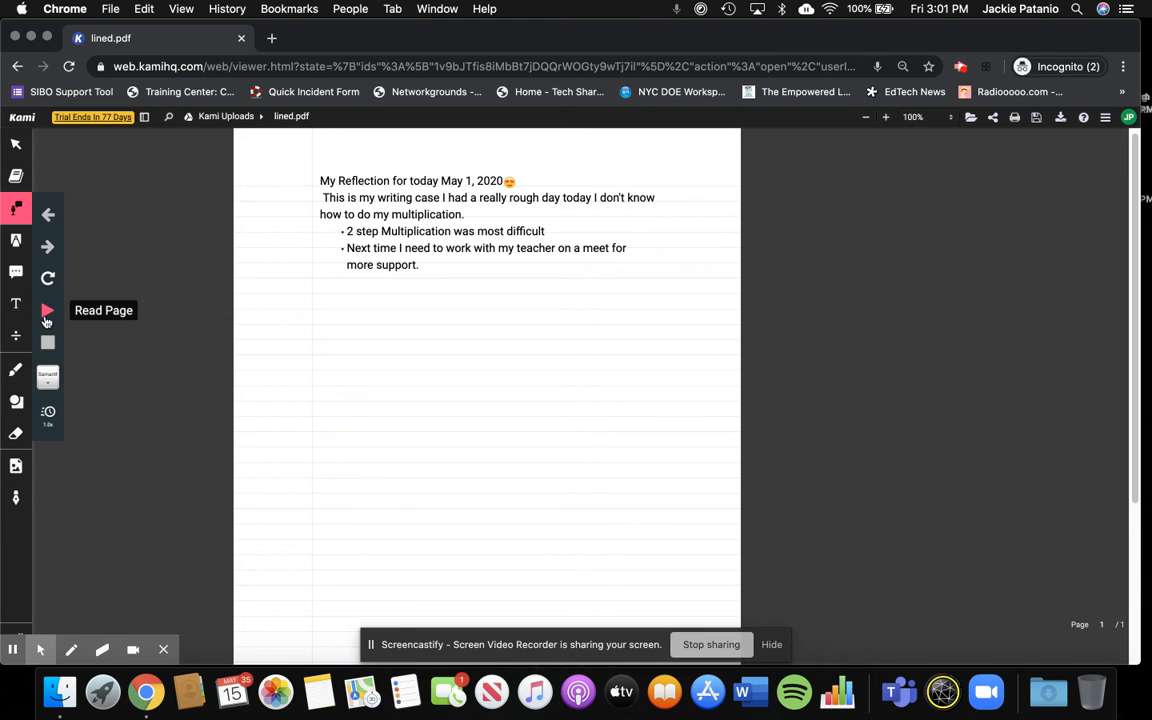
click(318, 189)
drag(318, 176, 460, 262)
click(14, 213)
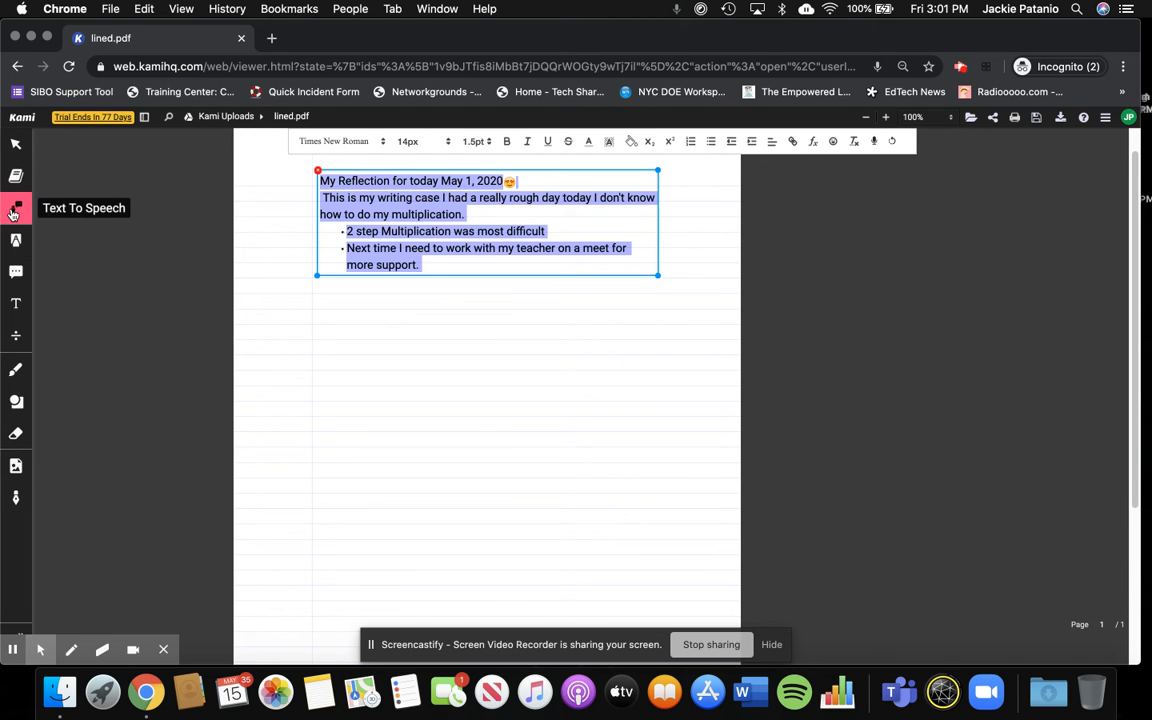
click(14, 213)
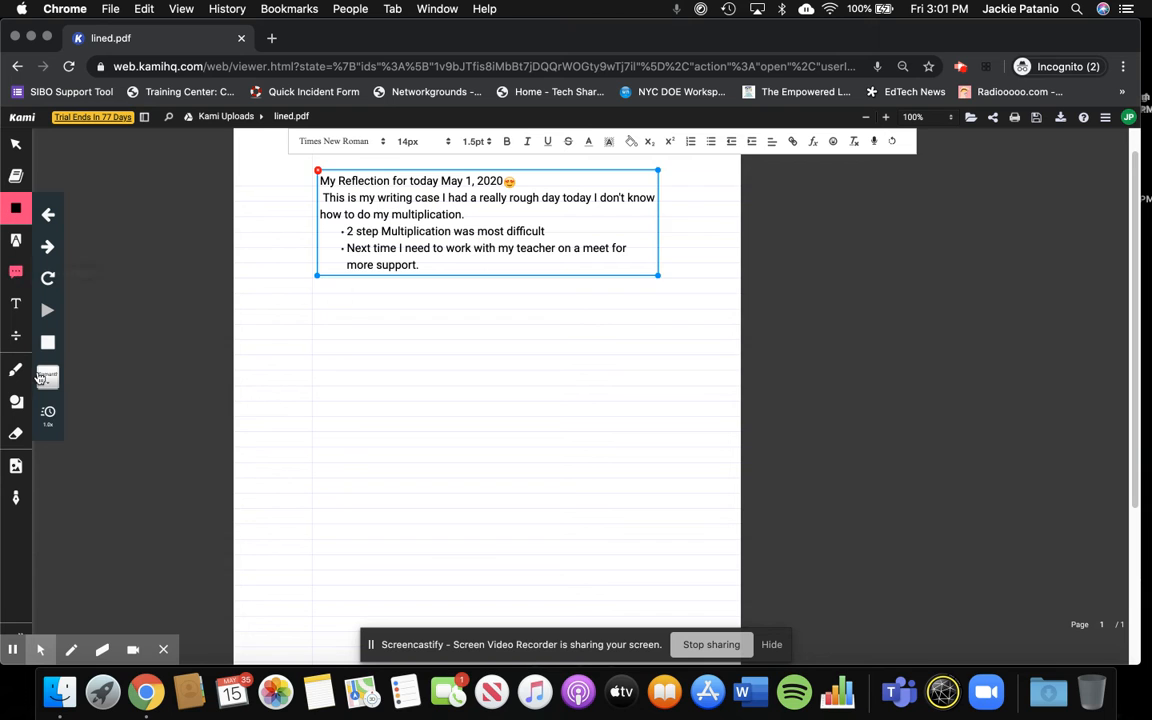
- Try the fastest reading speed, settle on 1.1x, and deselect the text box
click(47, 411)
drag(105, 421, 152, 420)
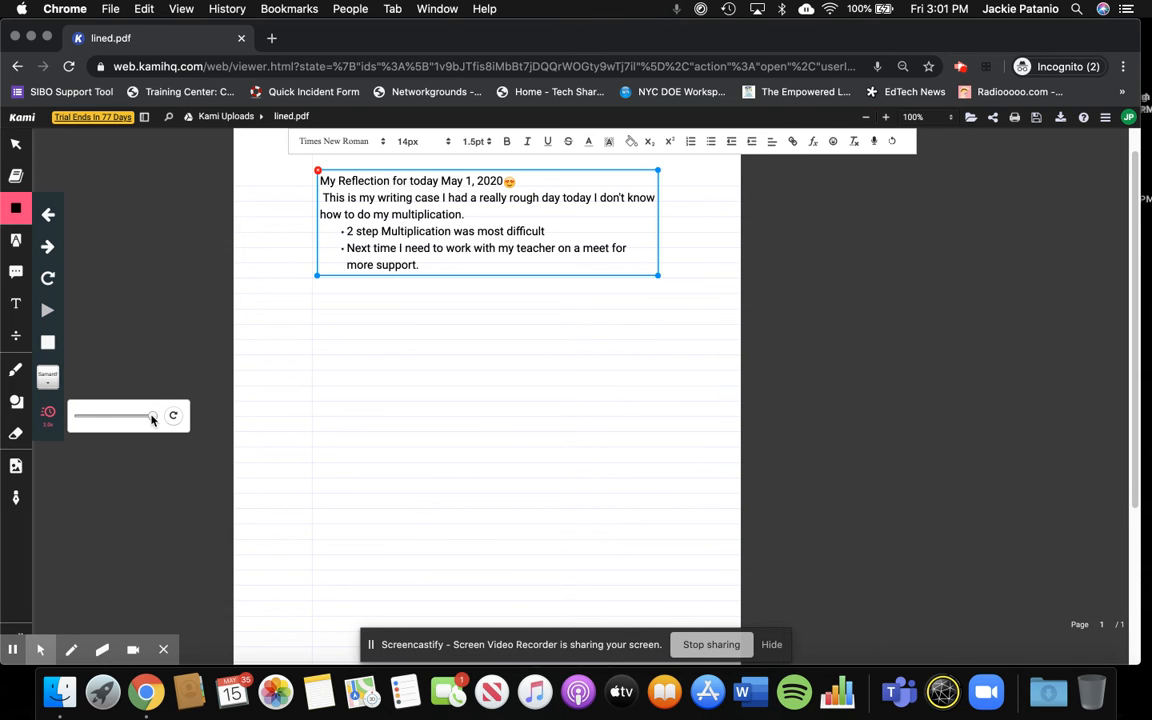
click(117, 419)
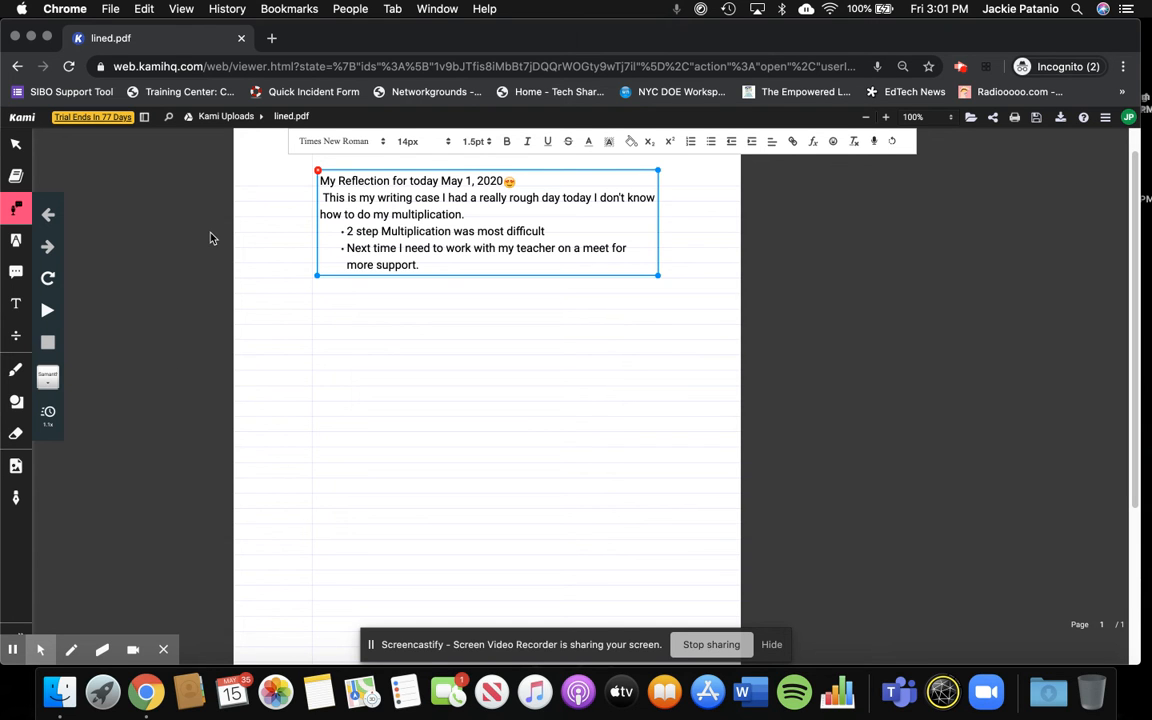
click(568, 293)
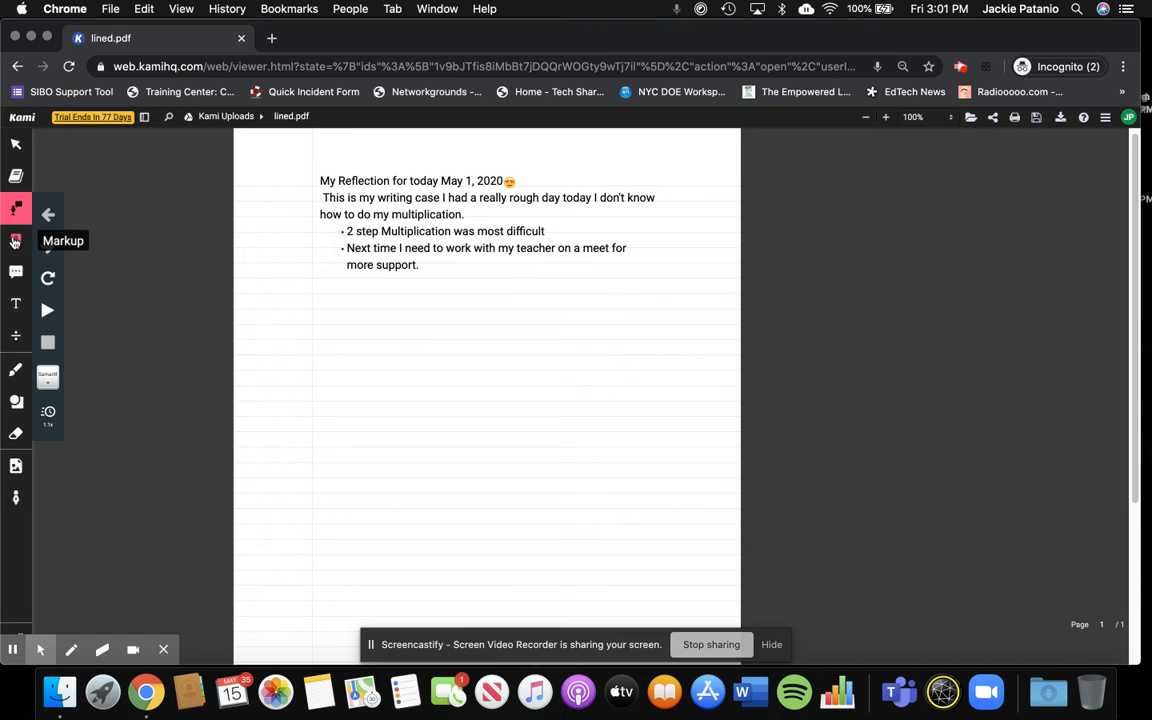
- Try to look up the words "more" and "Reflection" with the Dictionary tool
click(14, 178)
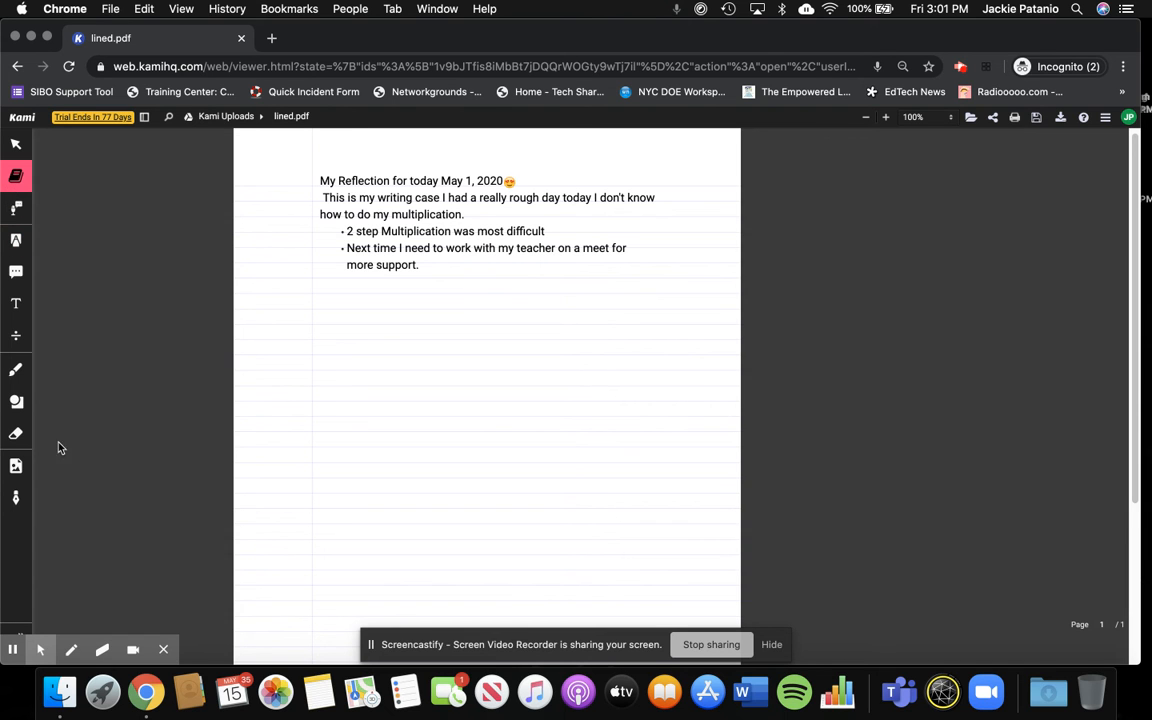
mouse_move(16, 648)
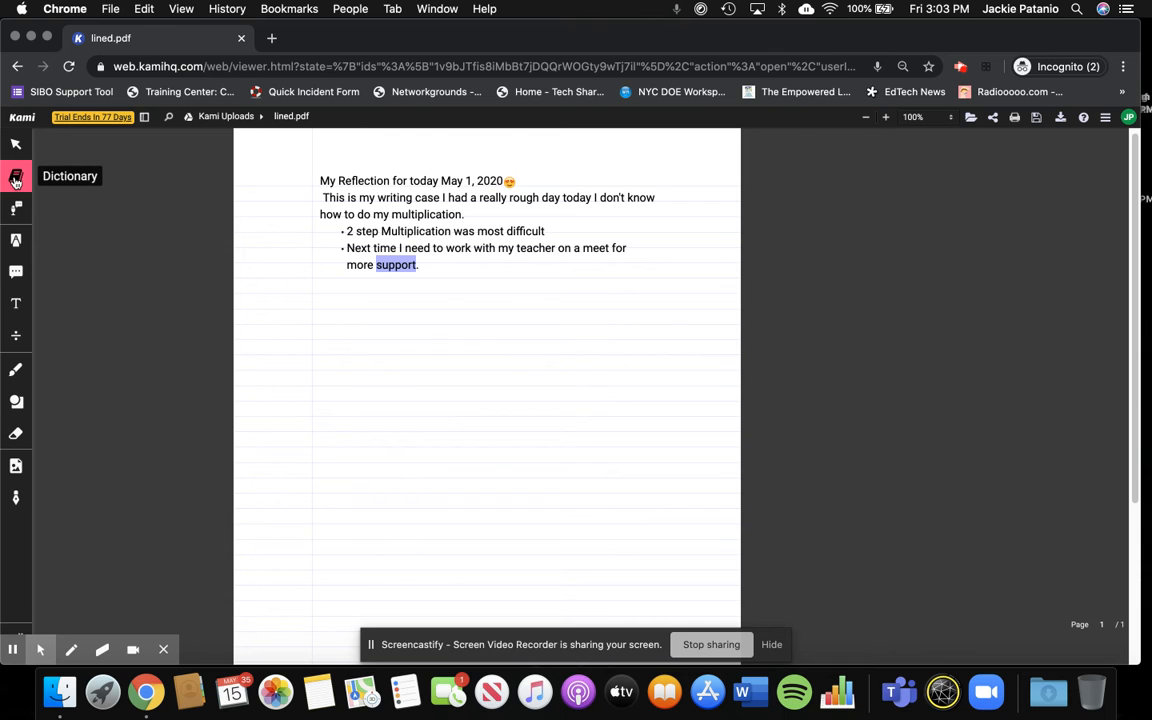
double_click(361, 265)
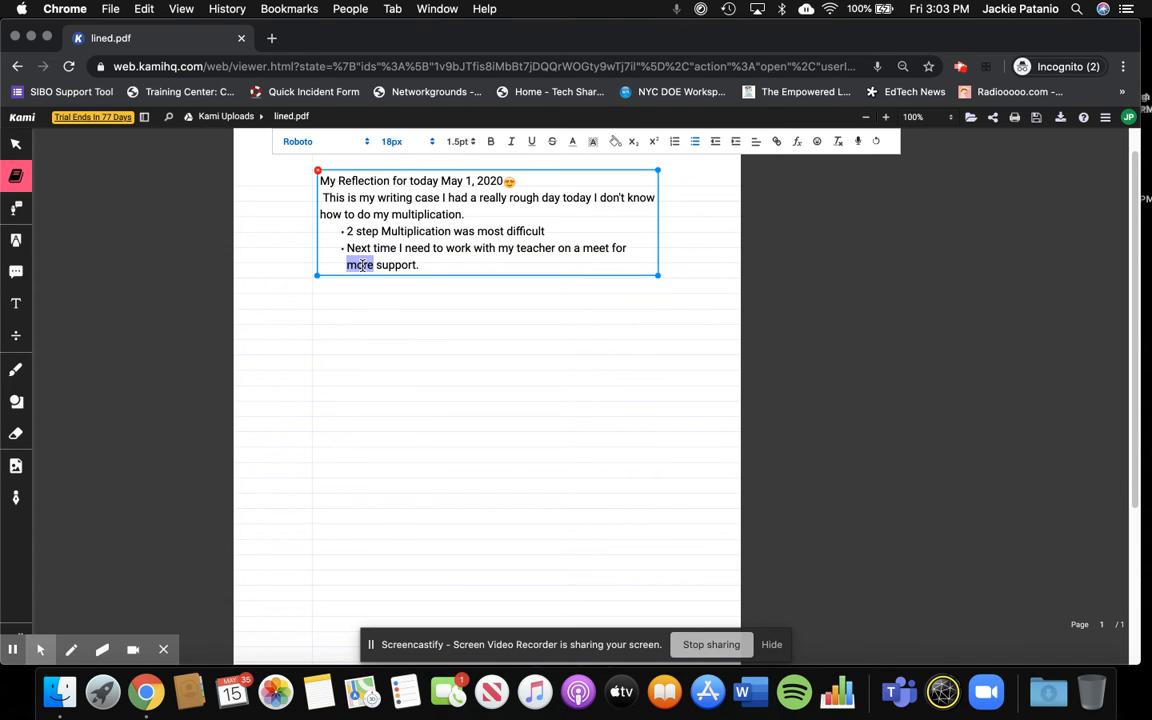
click(20, 178)
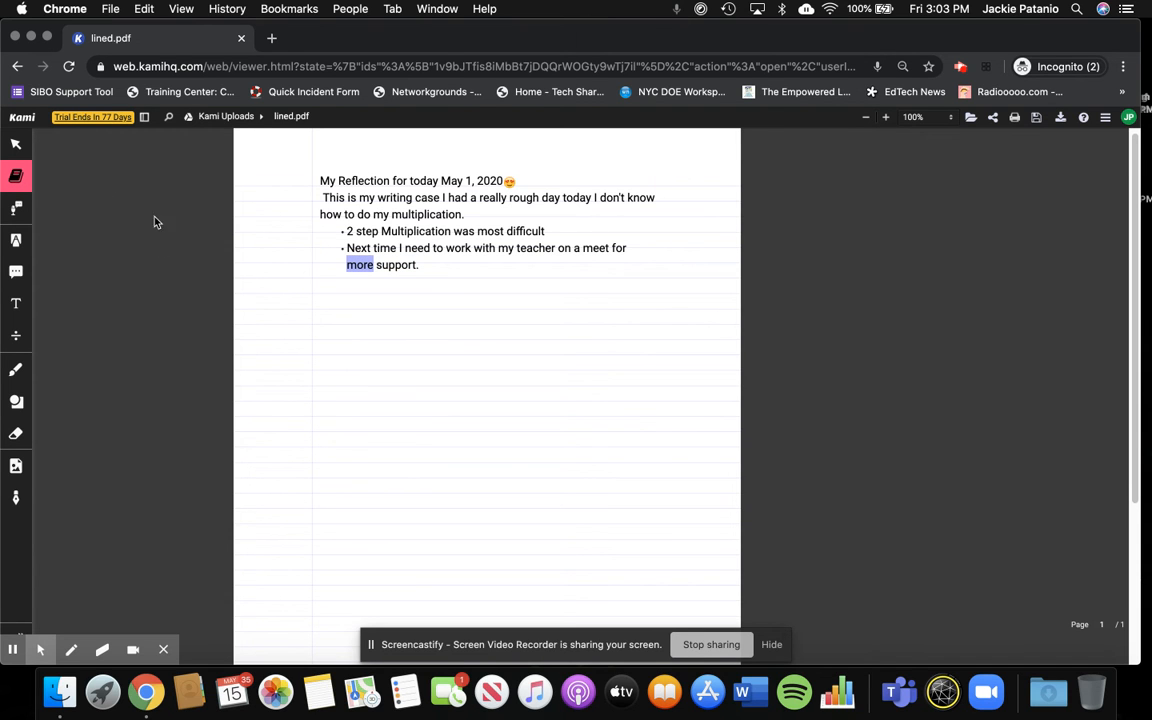
double_click(352, 182)
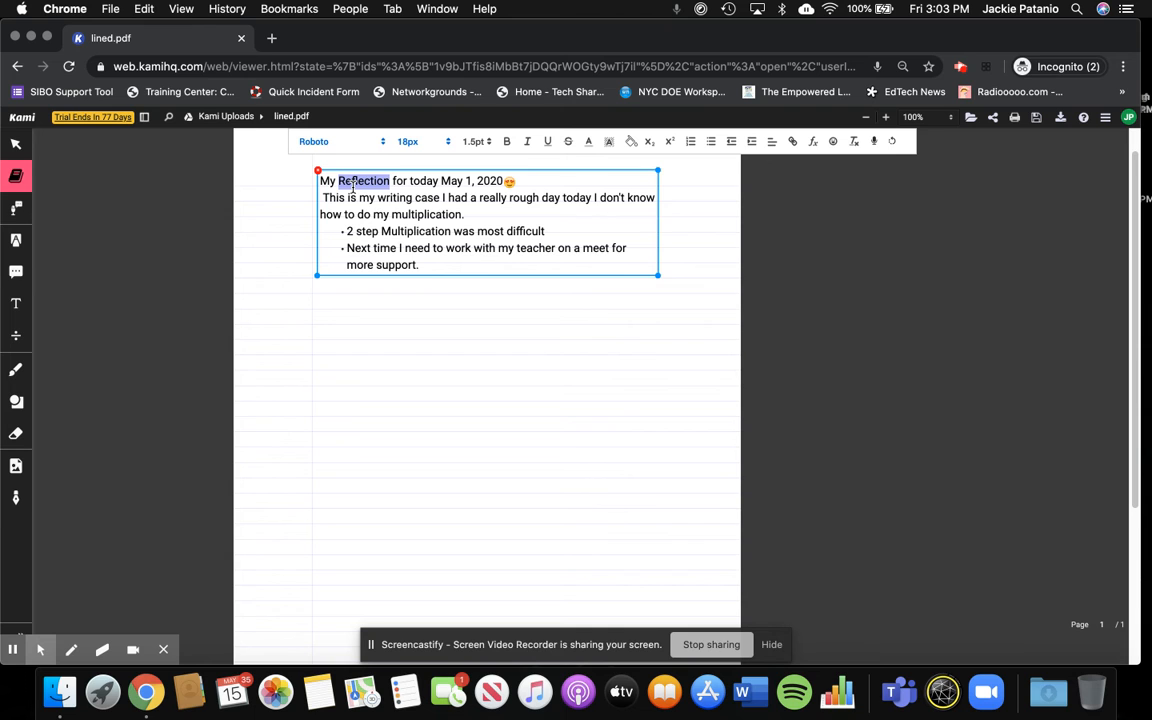
click(17, 178)
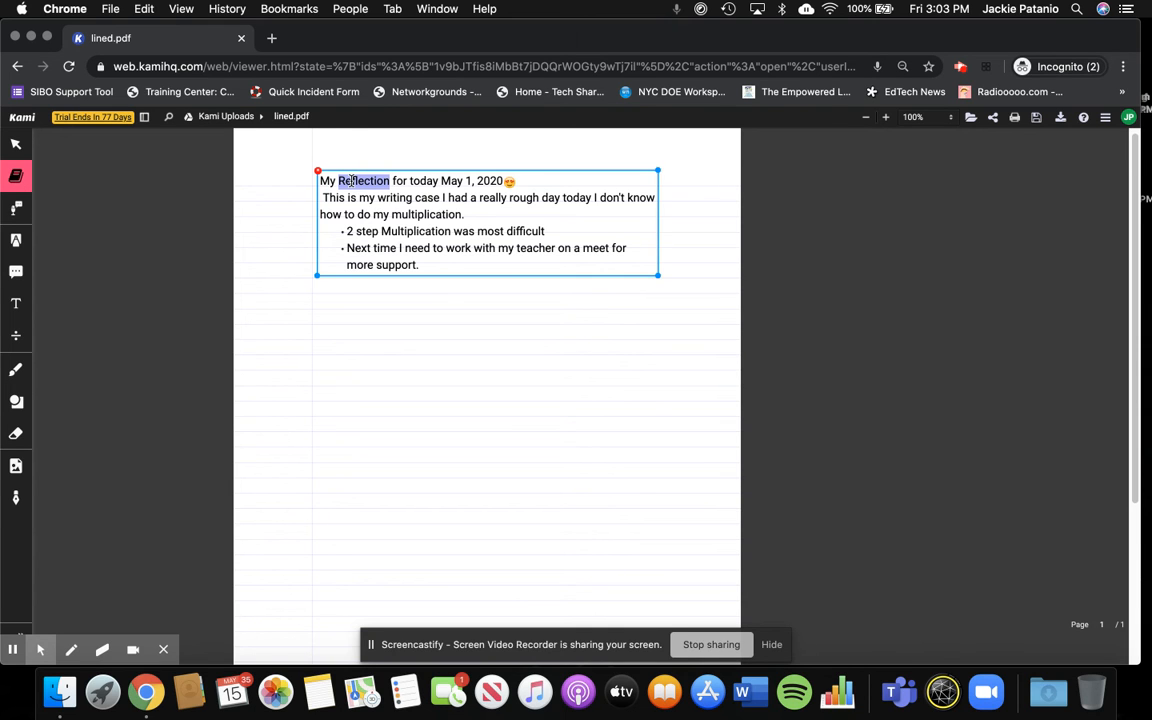
click(382, 342)
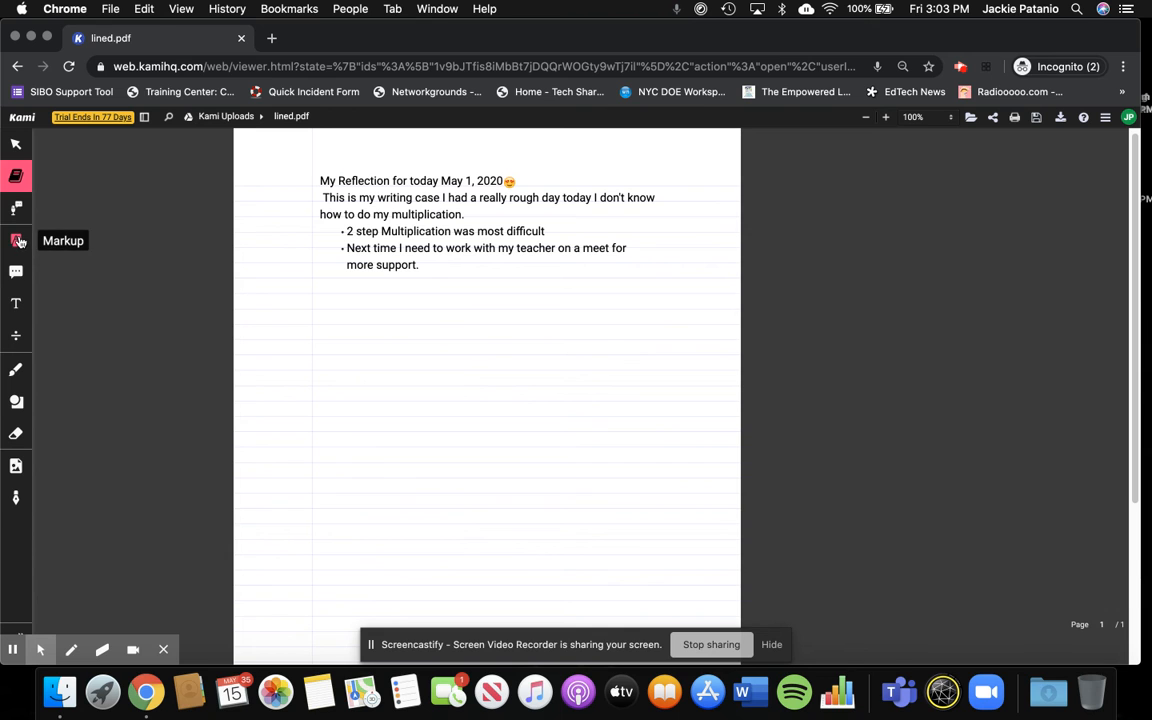
- Try to highlight the last bullet, "Next time I need to work with my teacher...", in yellow with the Text Highlighter
click(19, 242)
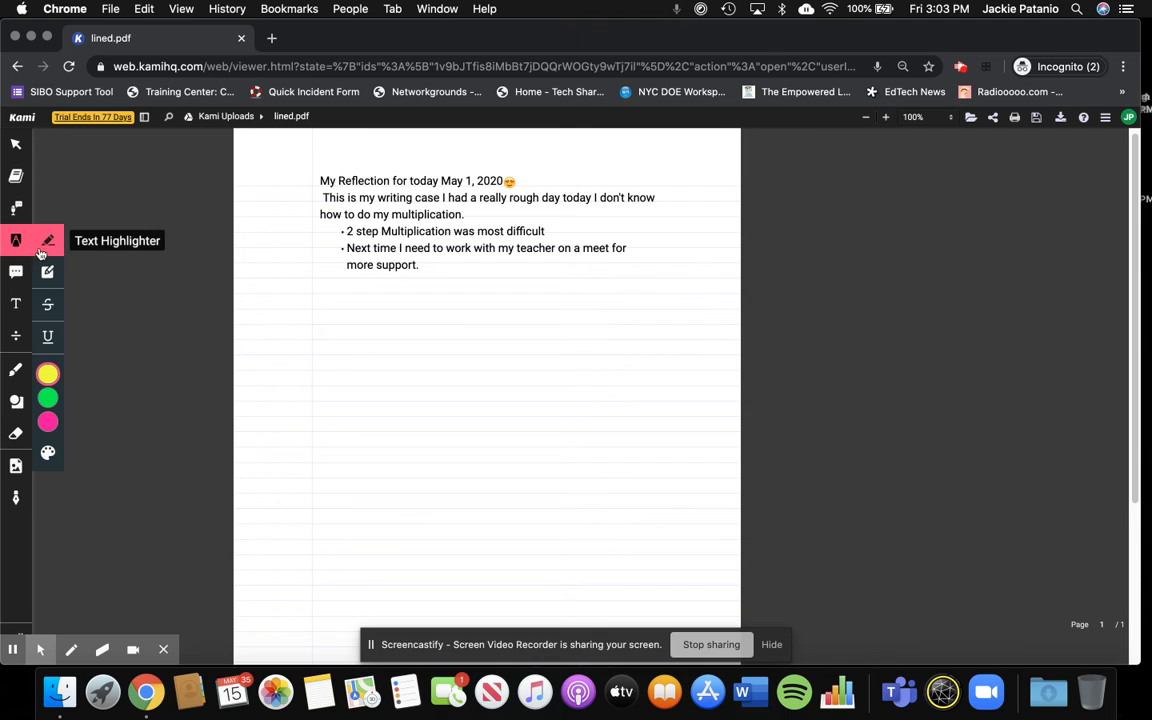
mouse_move(47, 378)
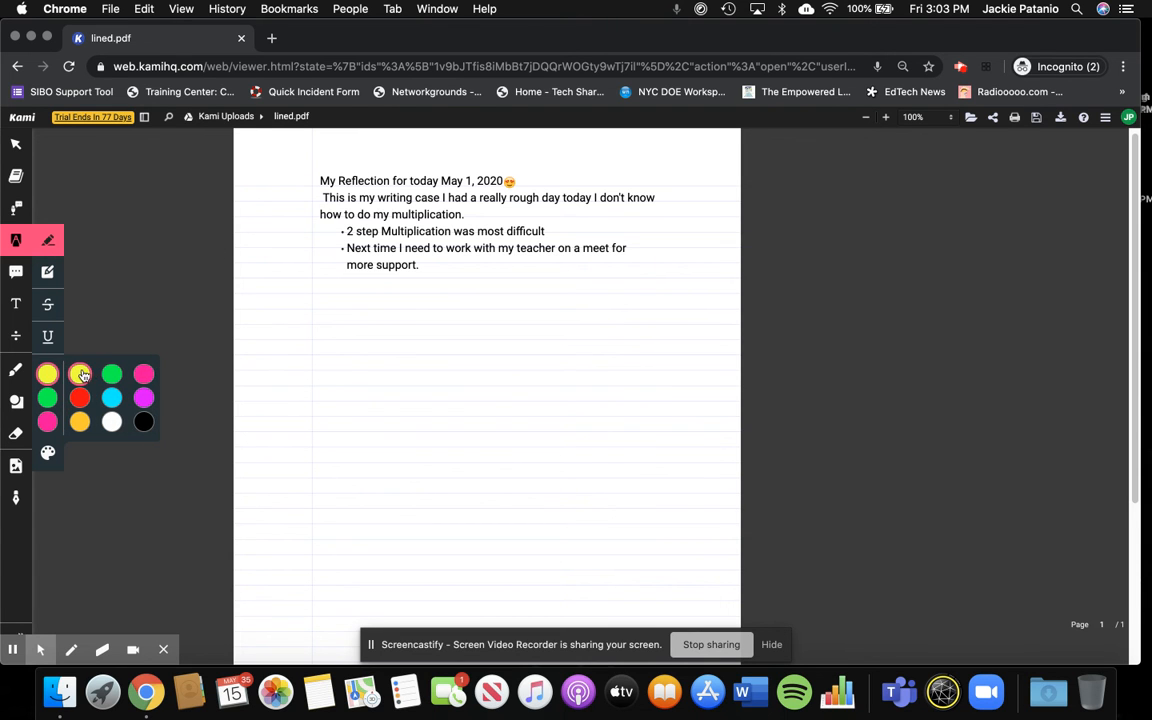
drag(346, 248, 628, 250)
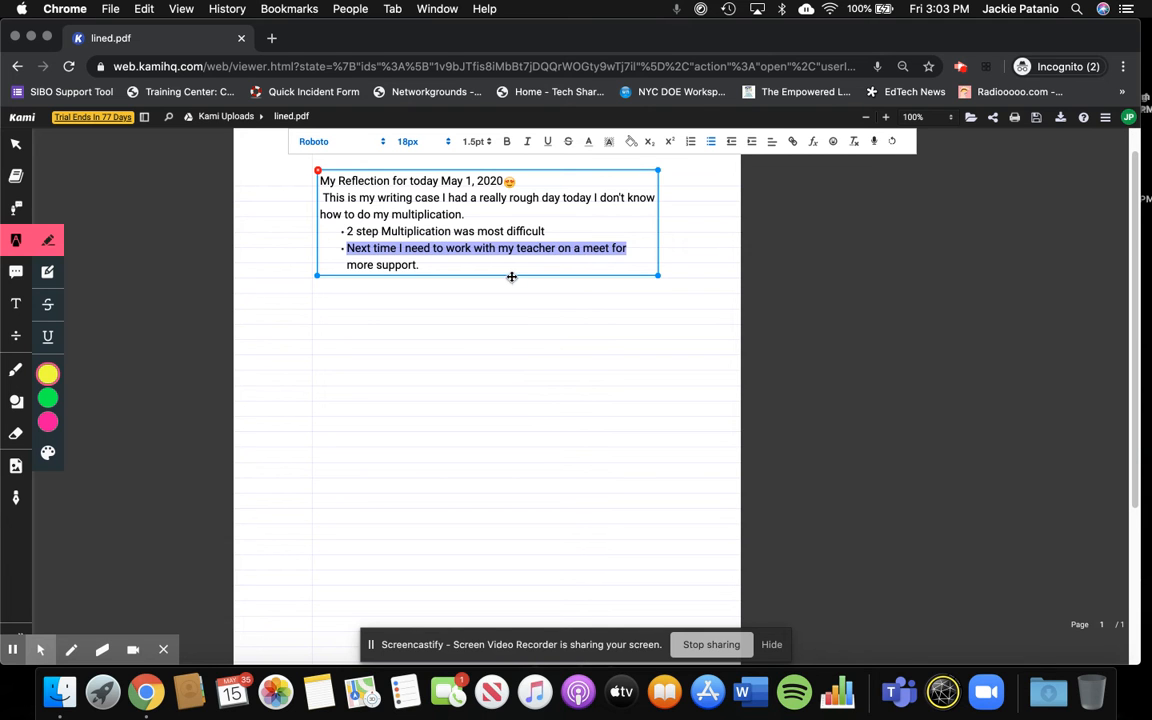
click(445, 260)
click(48, 374)
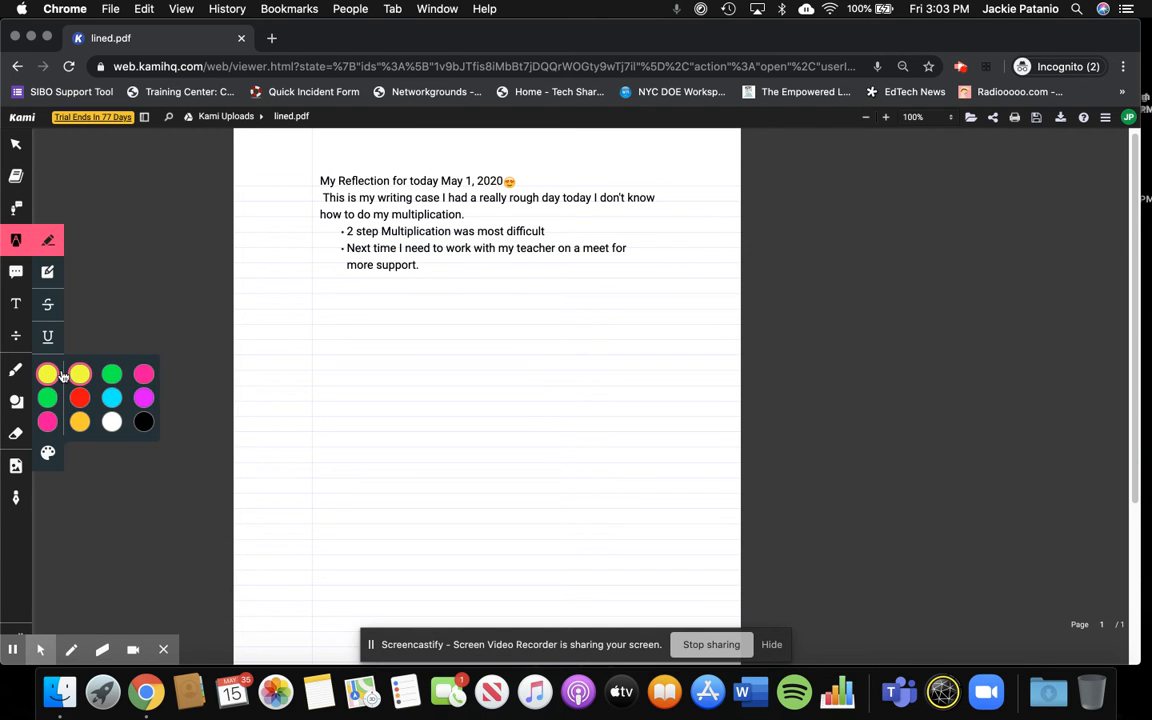
click(349, 266)
triple_click(348, 247)
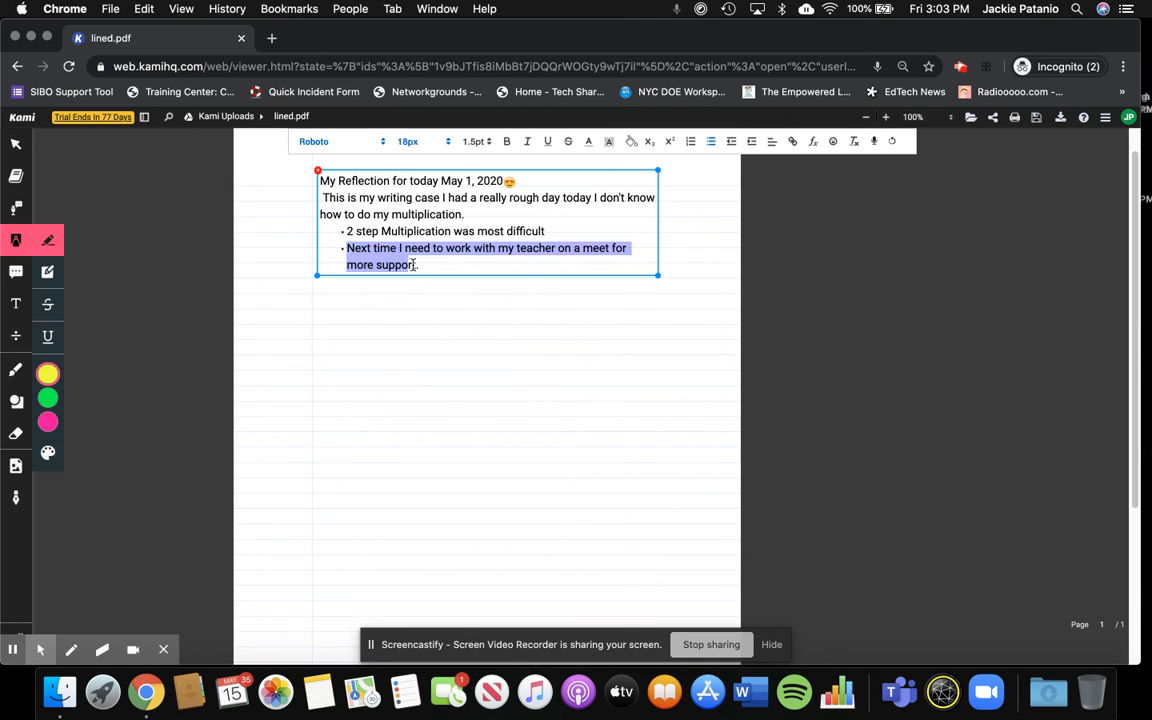
click(409, 357)
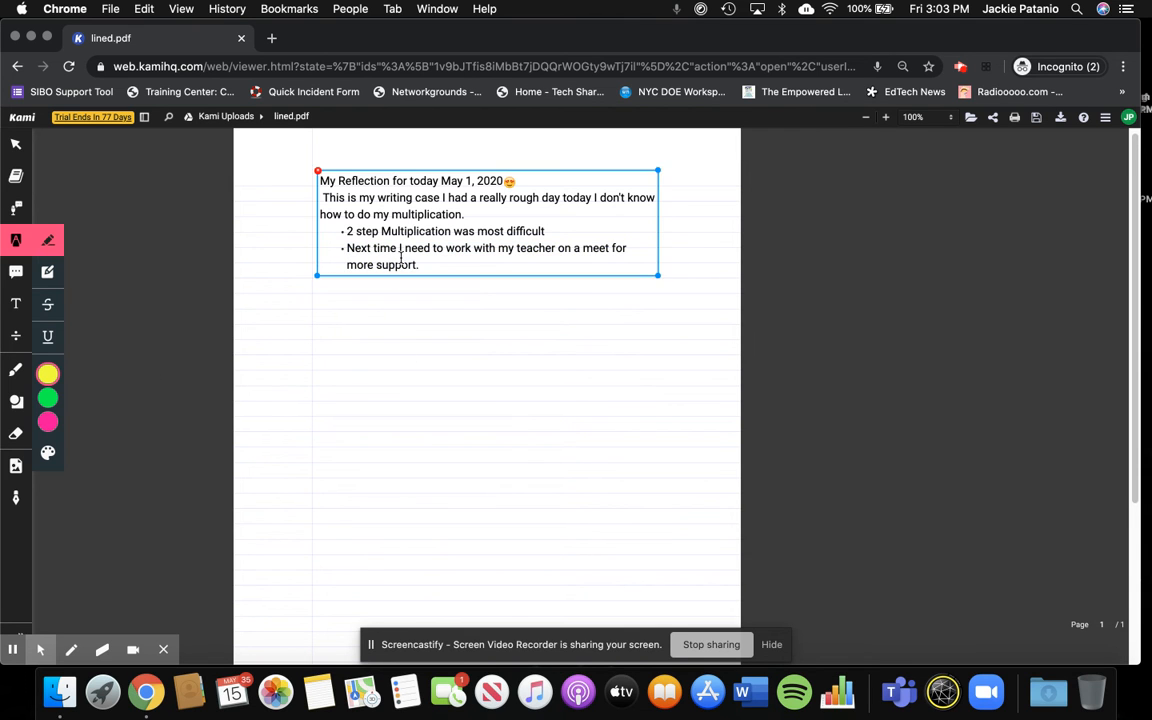
- Try to highlight "to do my multiplication." in green with the Text Highlighter
click(48, 374)
click(44, 399)
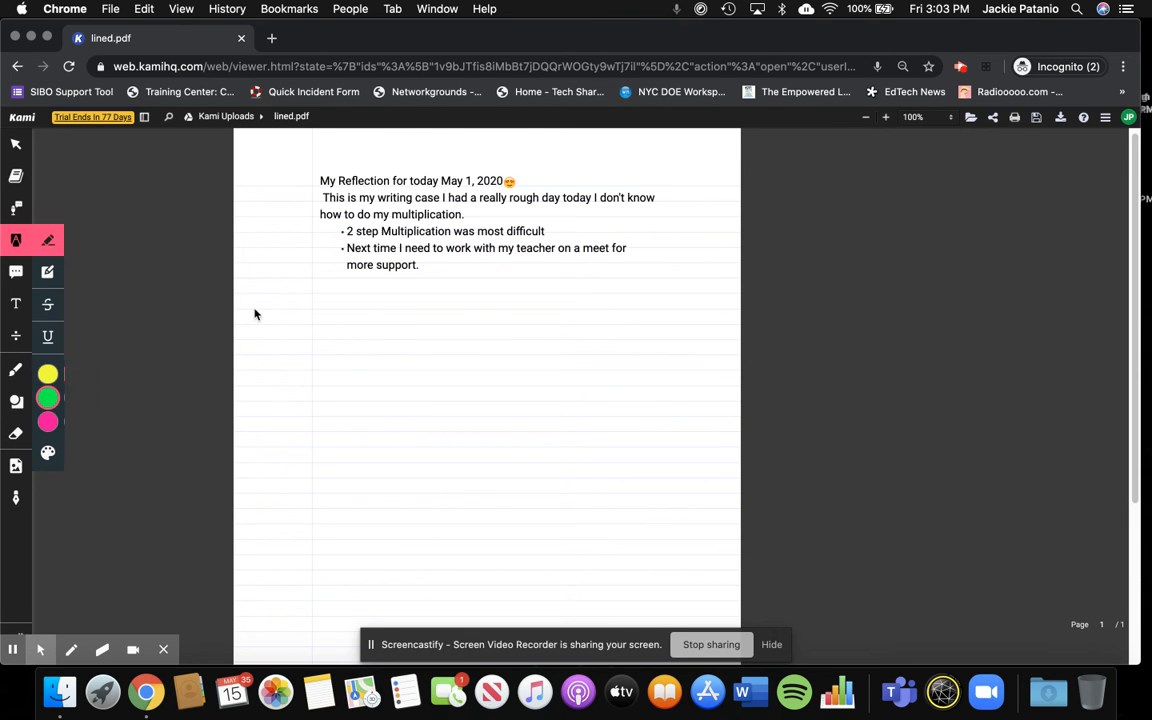
click(347, 213)
drag(347, 213, 481, 213)
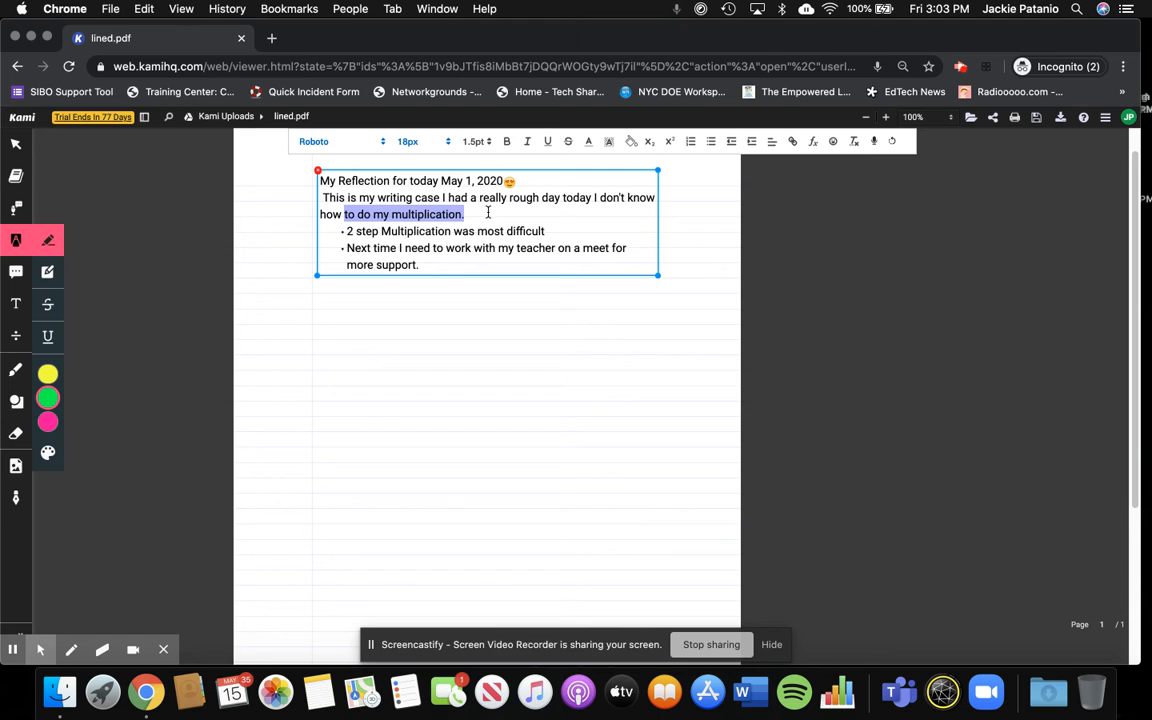
click(486, 212)
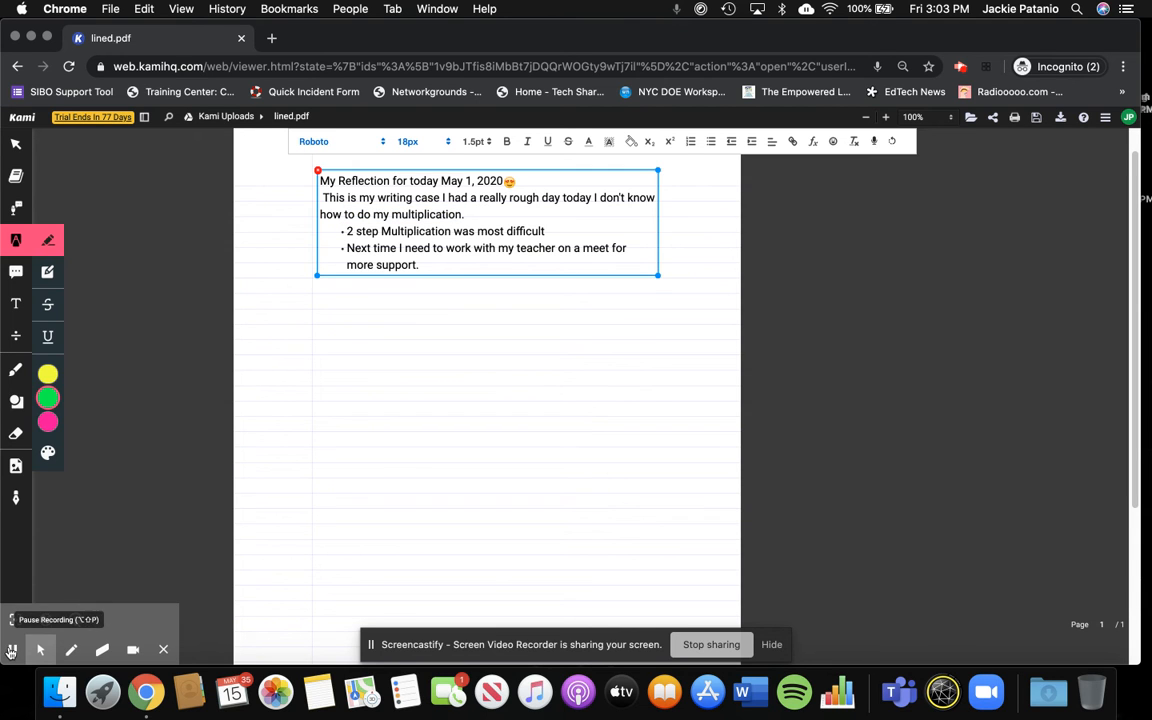
click(11, 650)
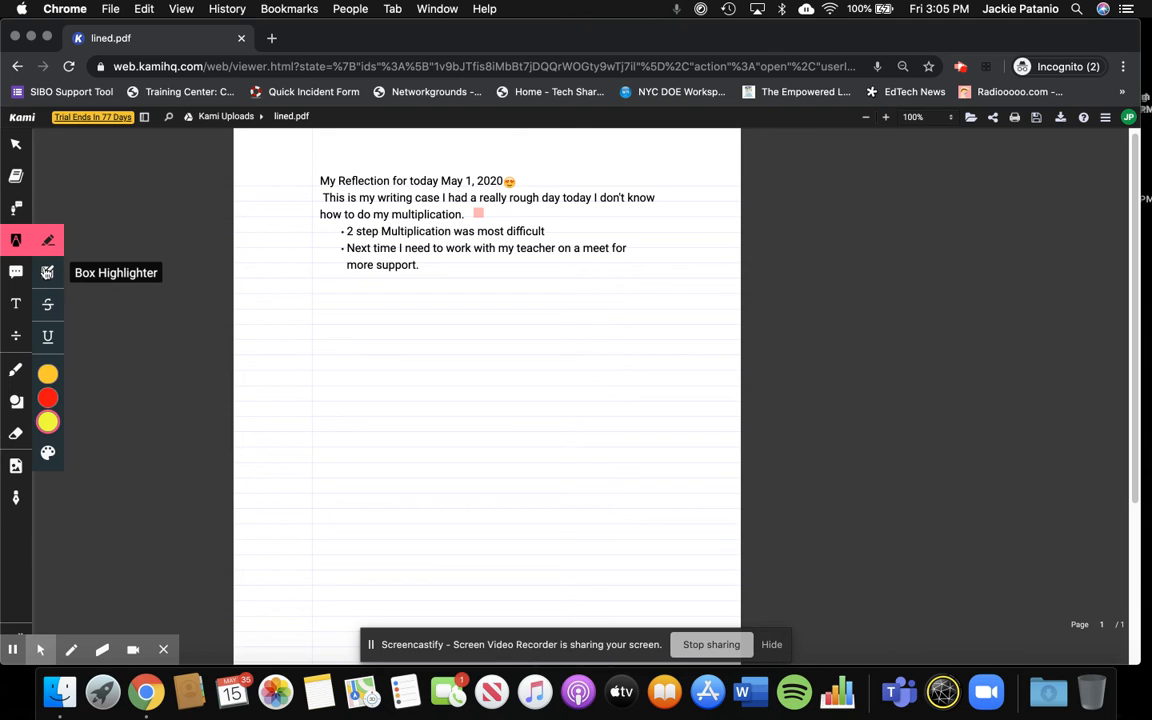
- Use the Box Highlighter to cover the reflection's heading in yellow and the whole last bullet in light blue
click(47, 272)
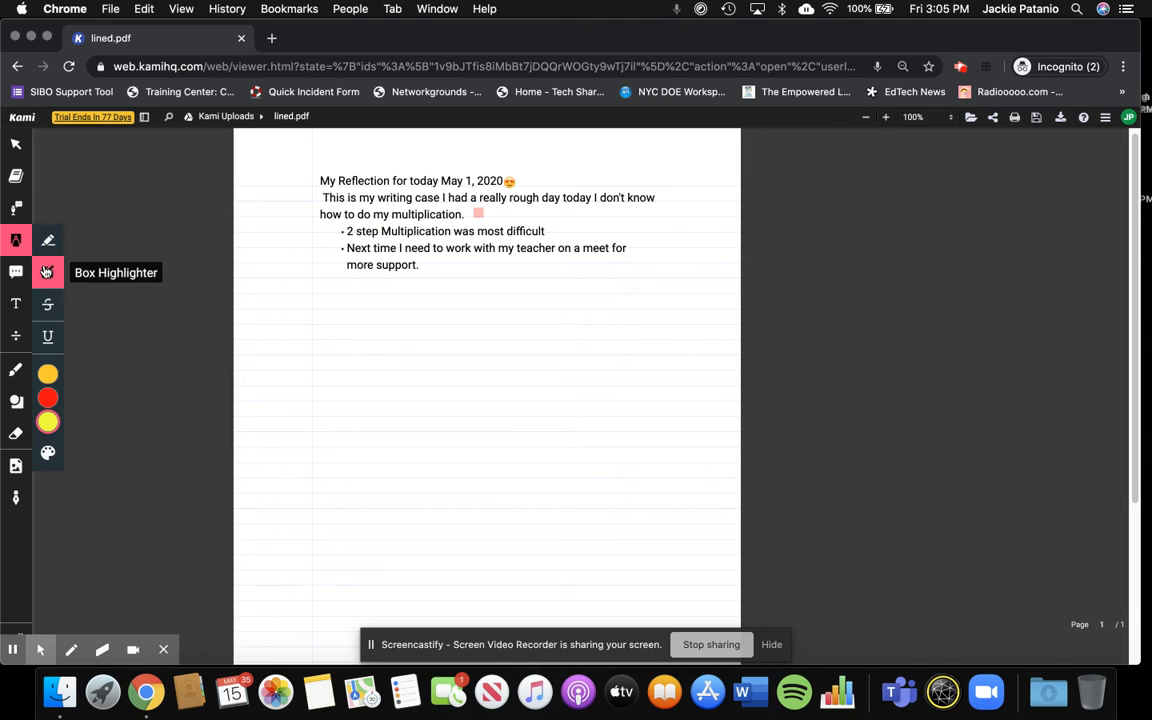
mouse_move(47, 378)
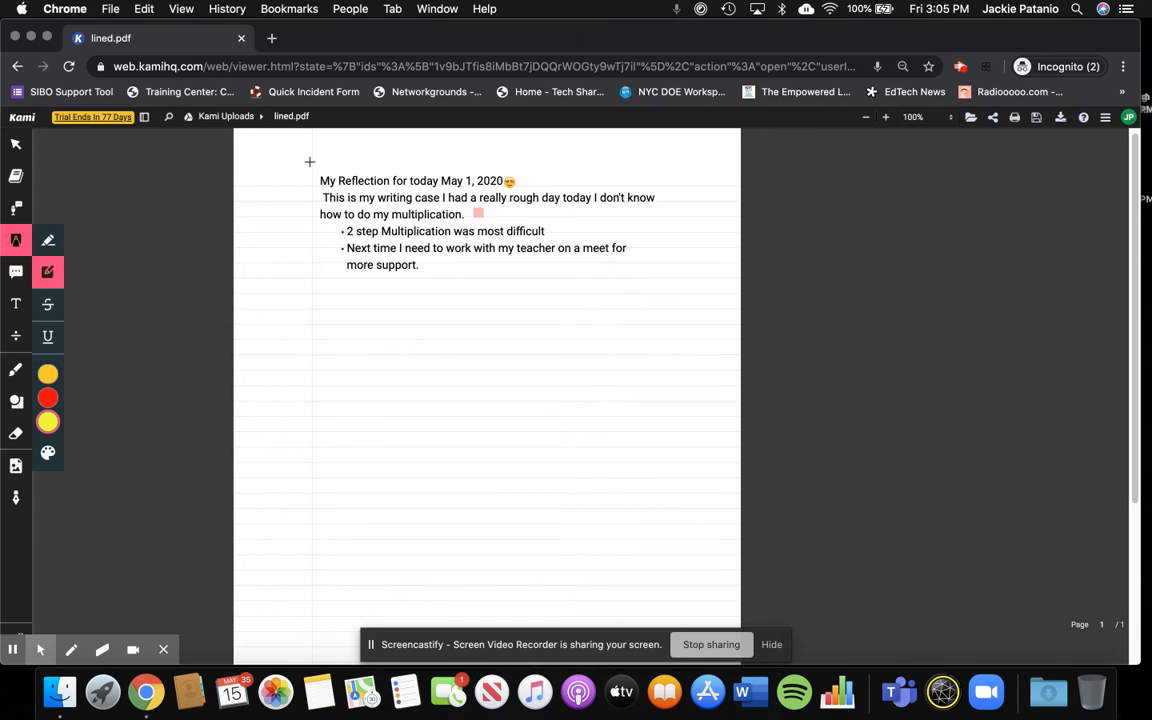
drag(320, 168, 510, 184)
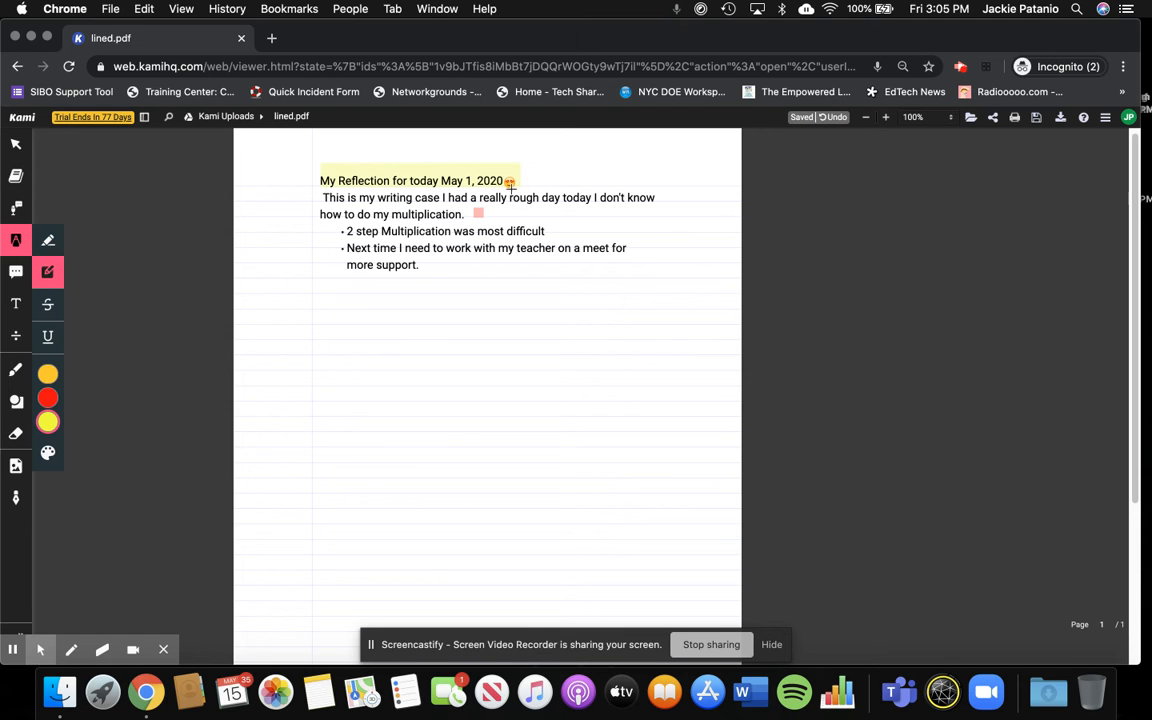
click(47, 379)
click(111, 400)
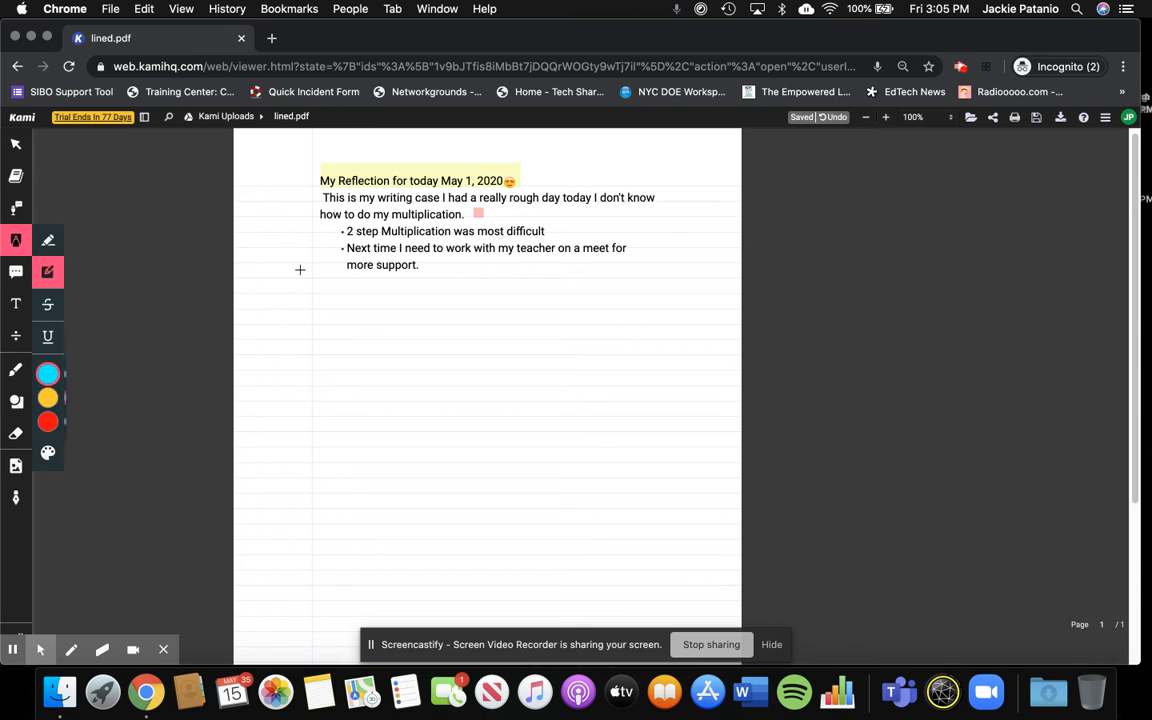
mouse_move(352, 246)
mouse_down()
mouse_move(622, 260)
mouse_move(631, 274)
mouse_up()
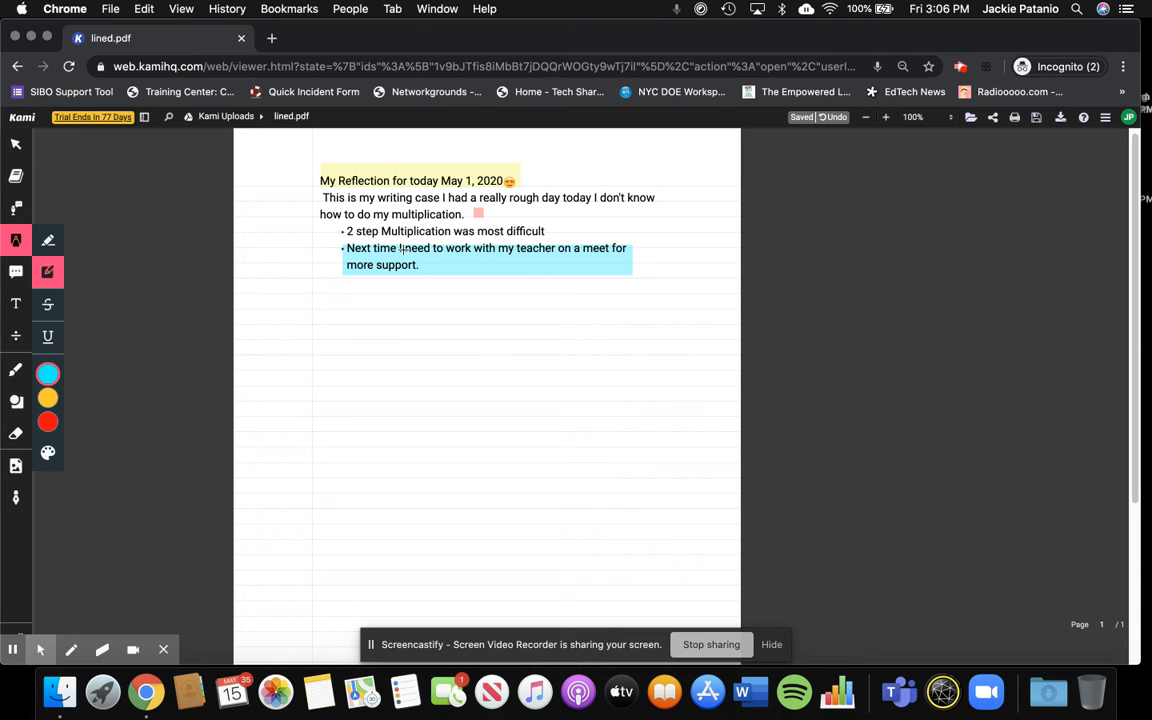
- Try the opacity setting of the yellow box highlight over the heading, and delete that highlight
click(16, 146)
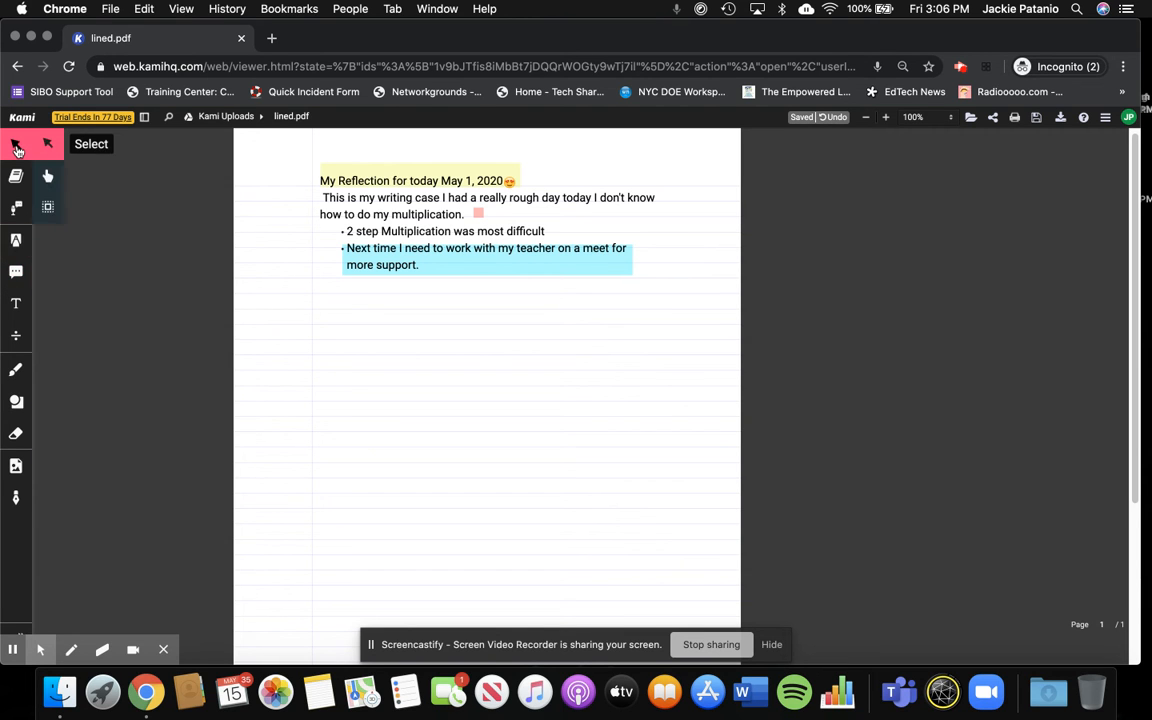
click(472, 260)
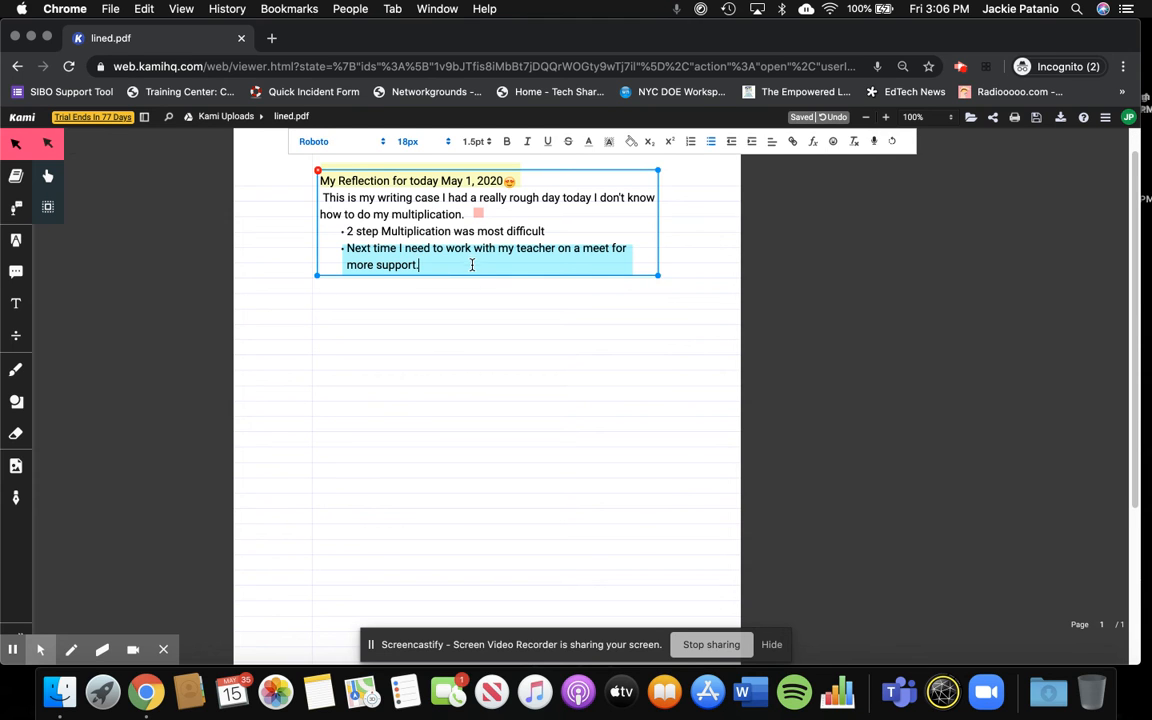
click(471, 289)
click(471, 274)
click(452, 173)
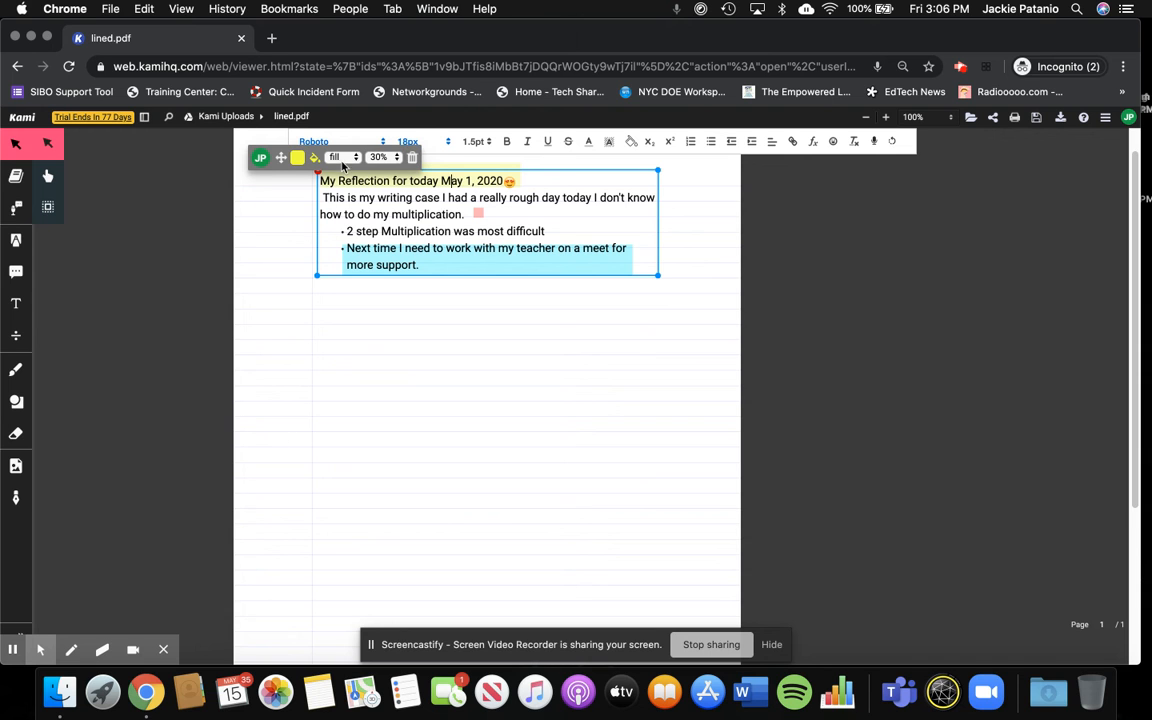
click(384, 157)
click(378, 200)
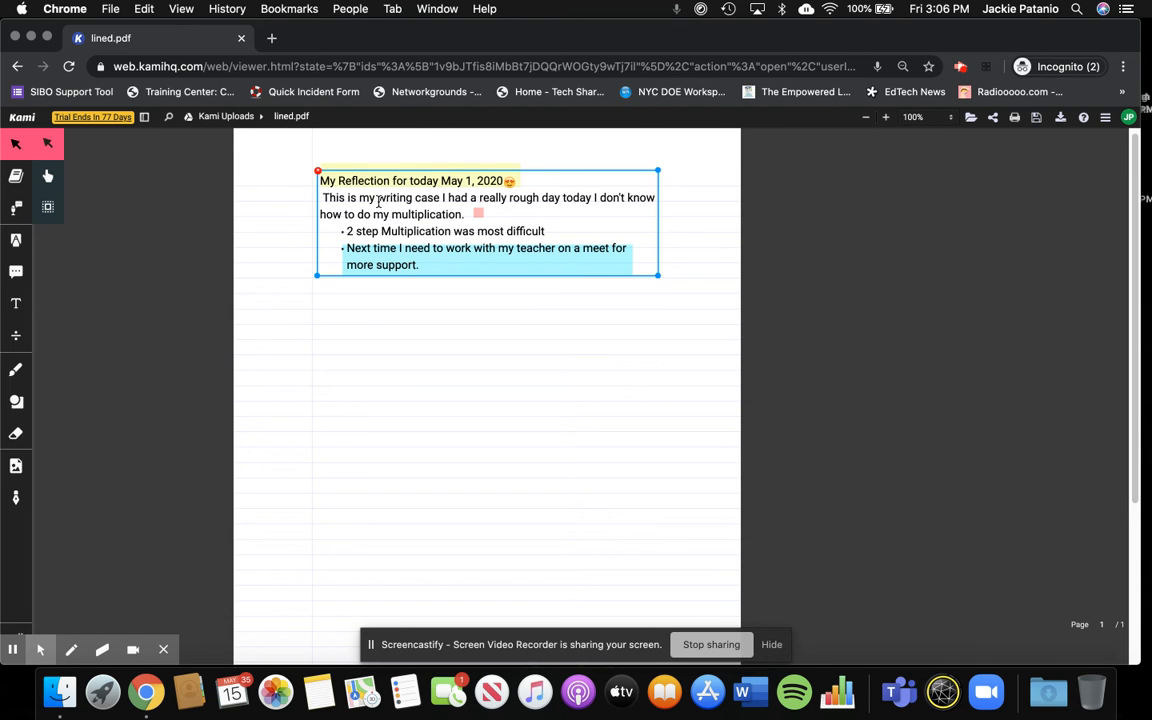
click(428, 170)
key(Delete)
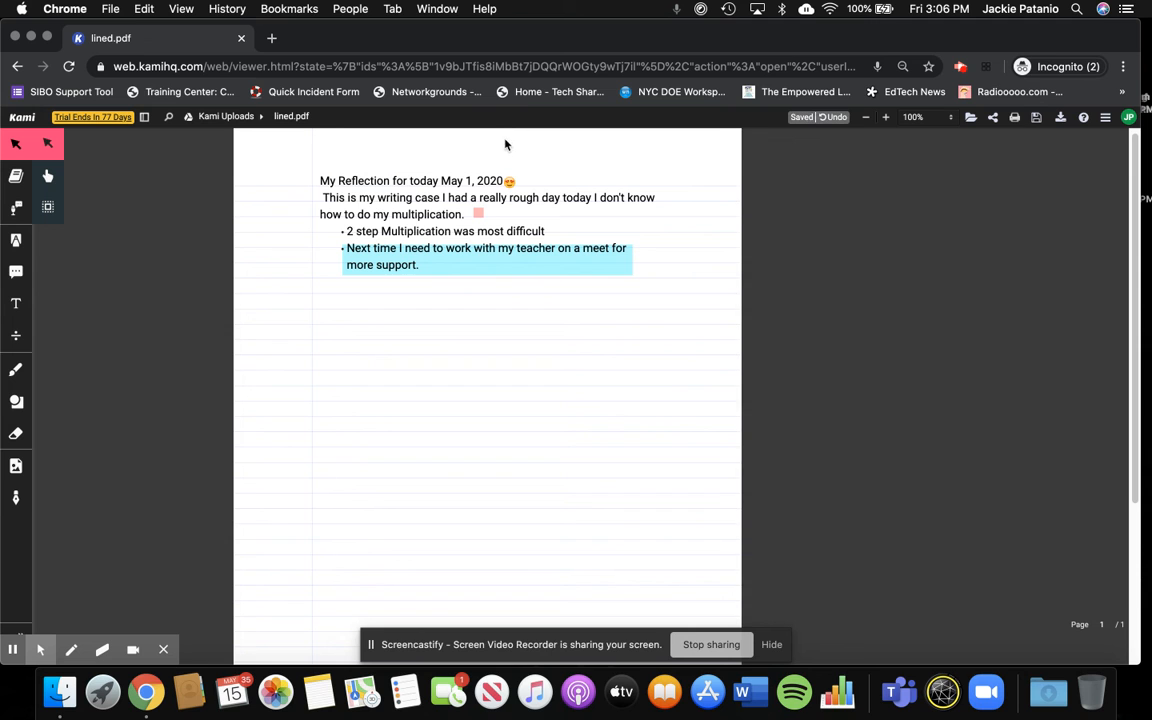
- Add a text comment beside the last bullet reading "I think this is a problem we can address together."
click(19, 275)
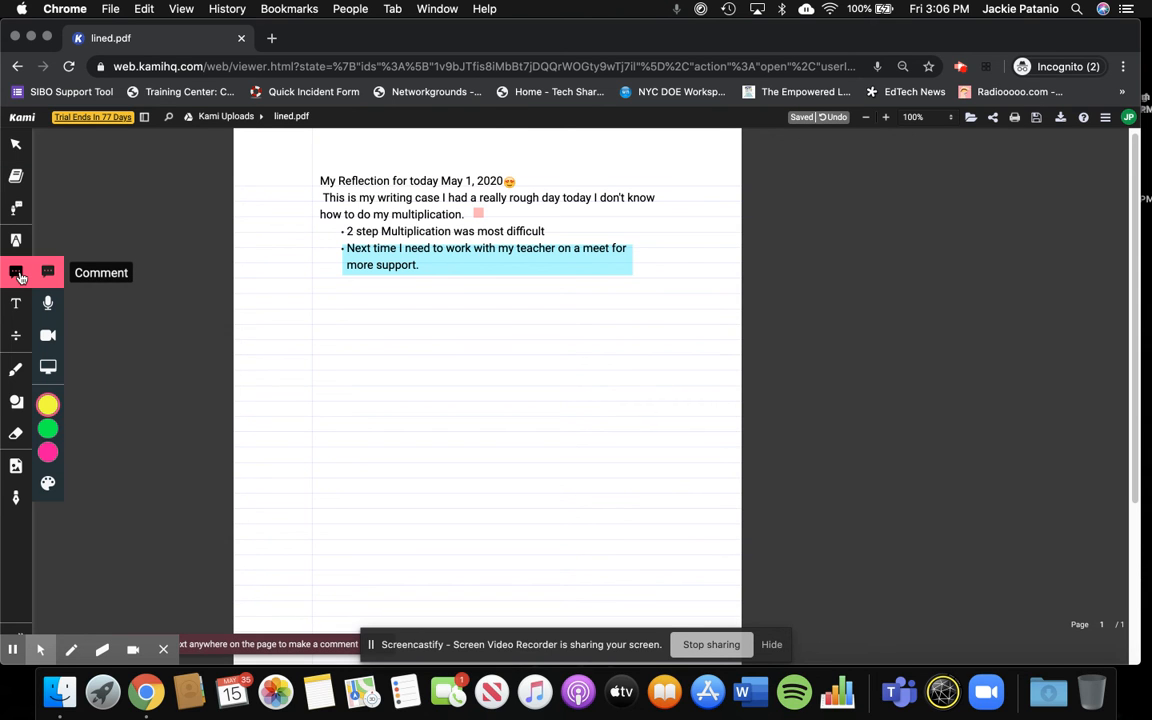
click(660, 246)
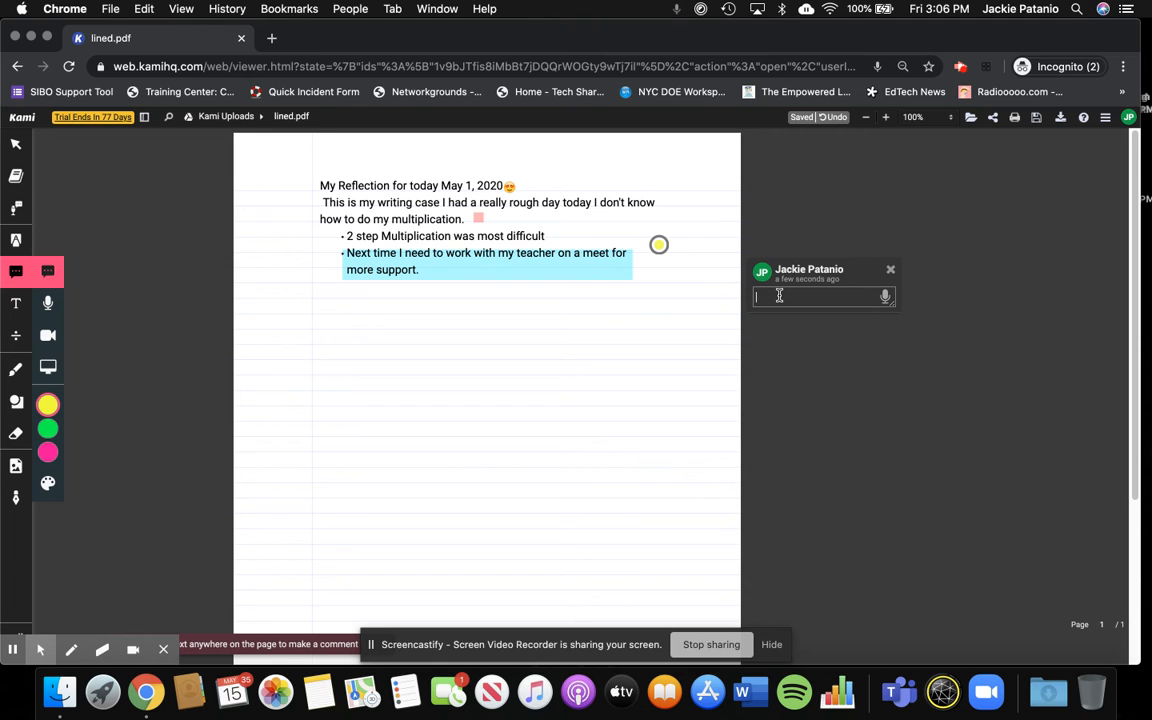
text(k)
text(an addrt)
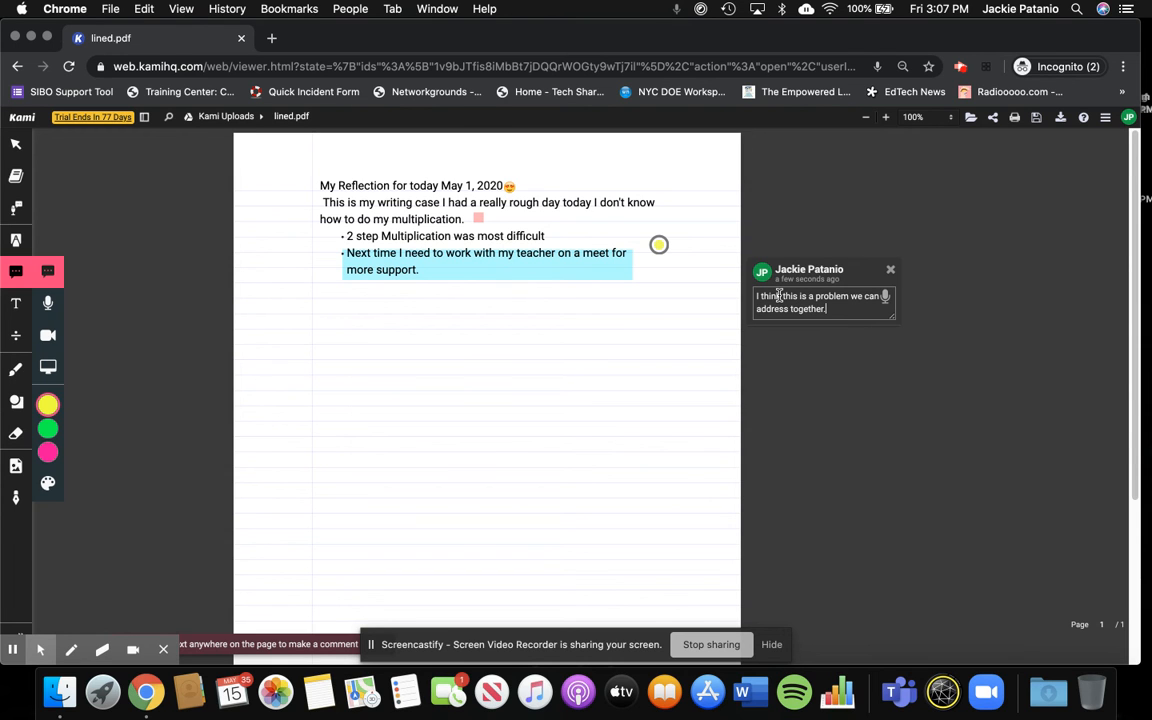
key(Return)
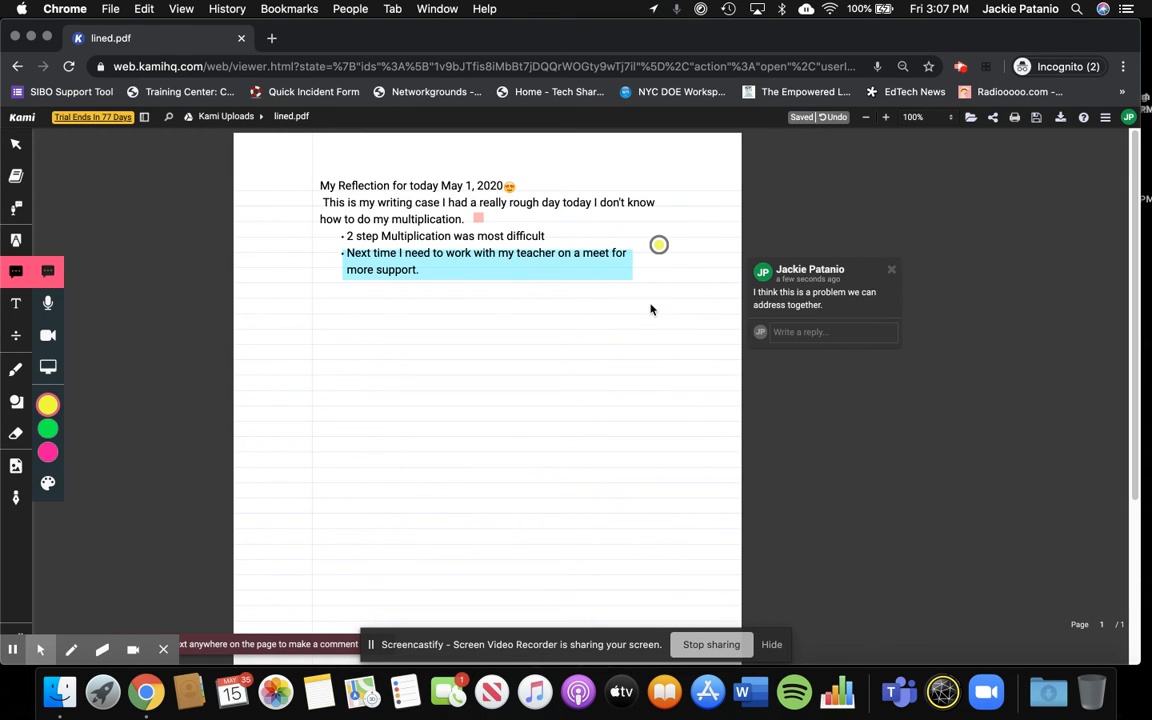
- Record an audio comment of about 15 seconds to the right of the heading, and play back its first few seconds
click(48, 305)
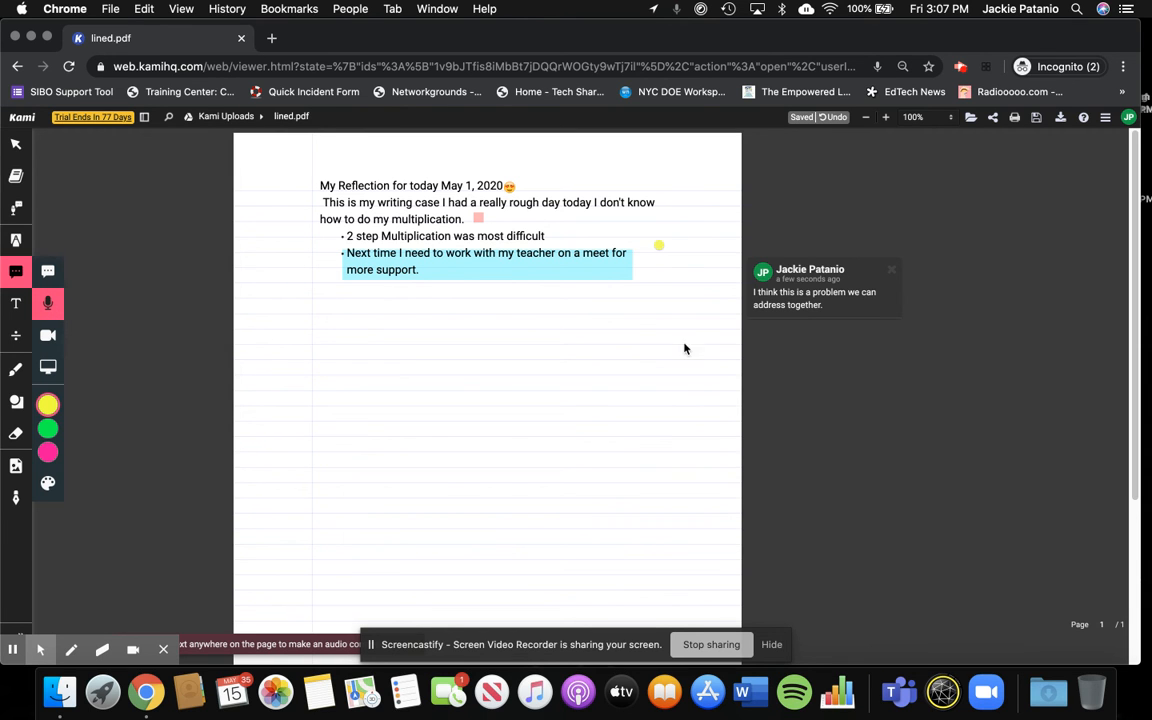
click(701, 188)
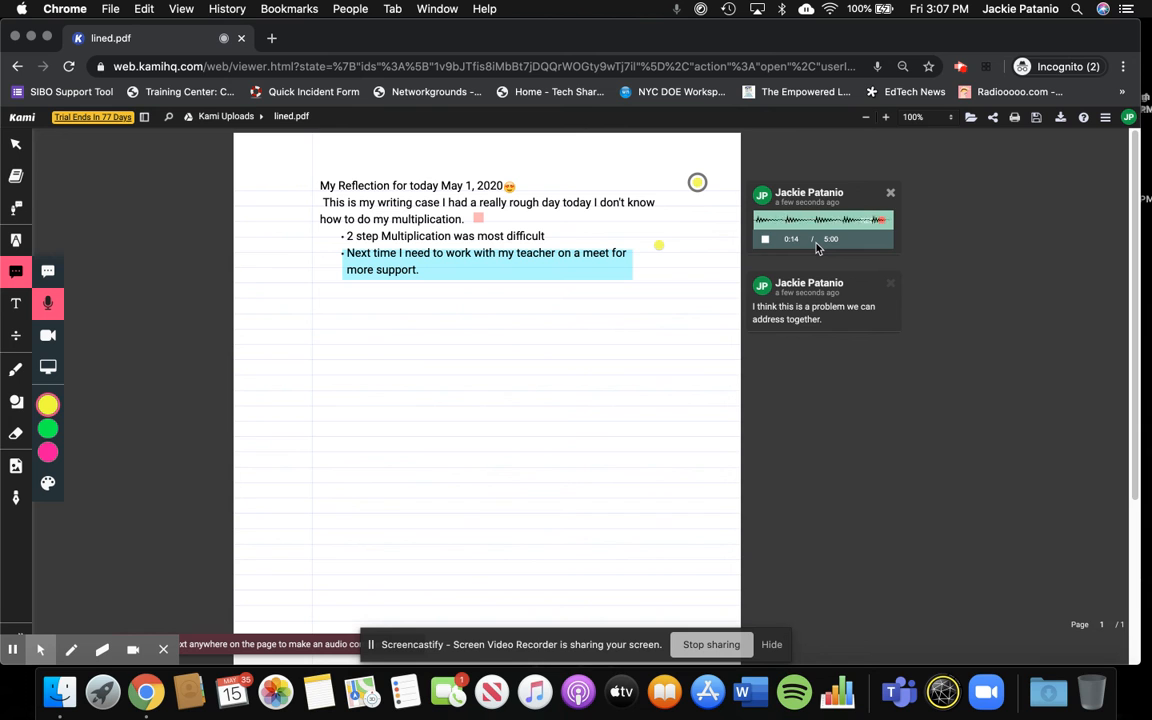
click(766, 245)
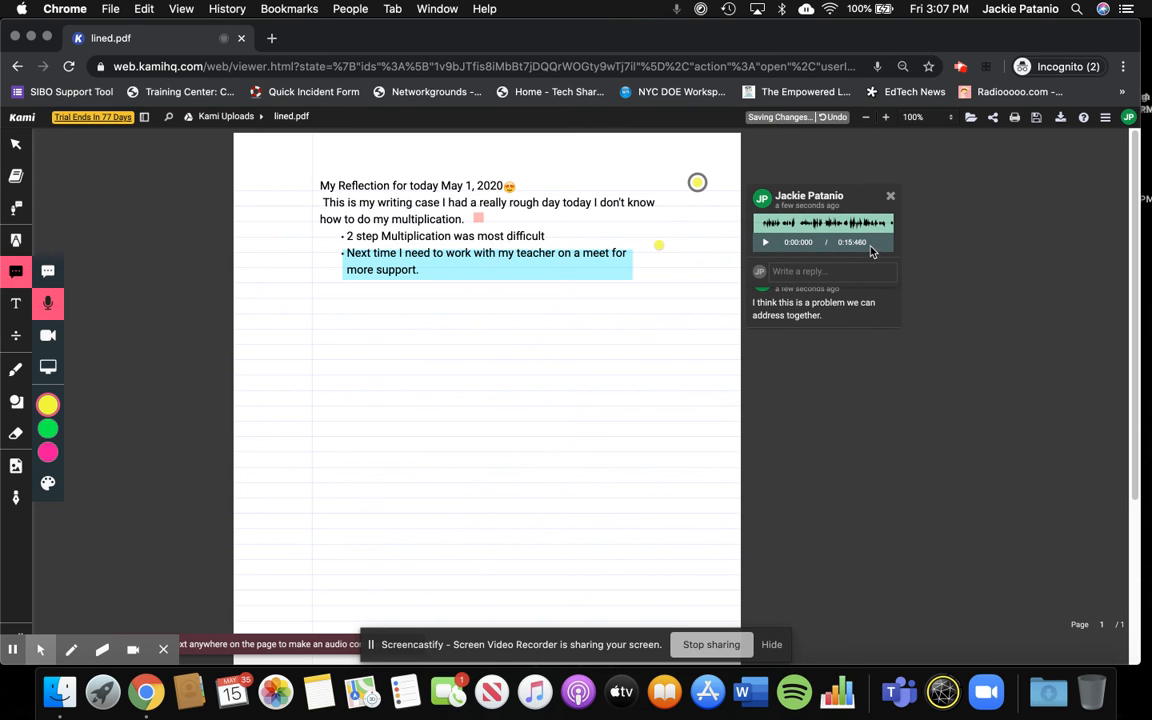
click(765, 245)
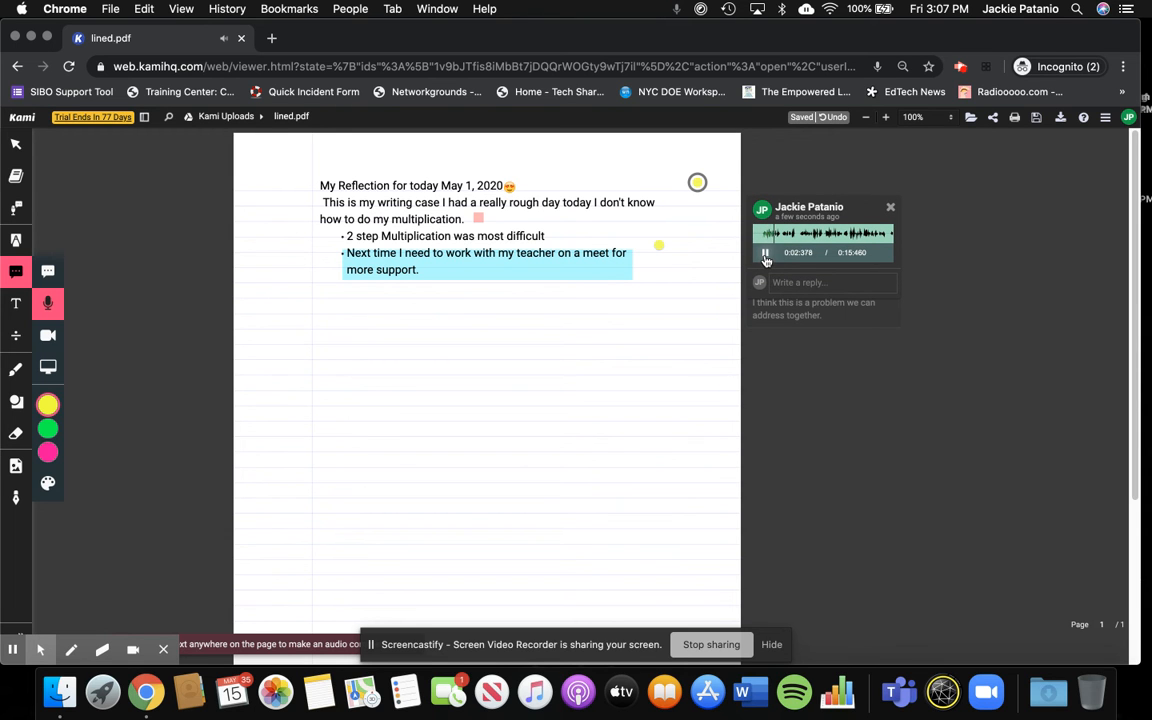
click(765, 253)
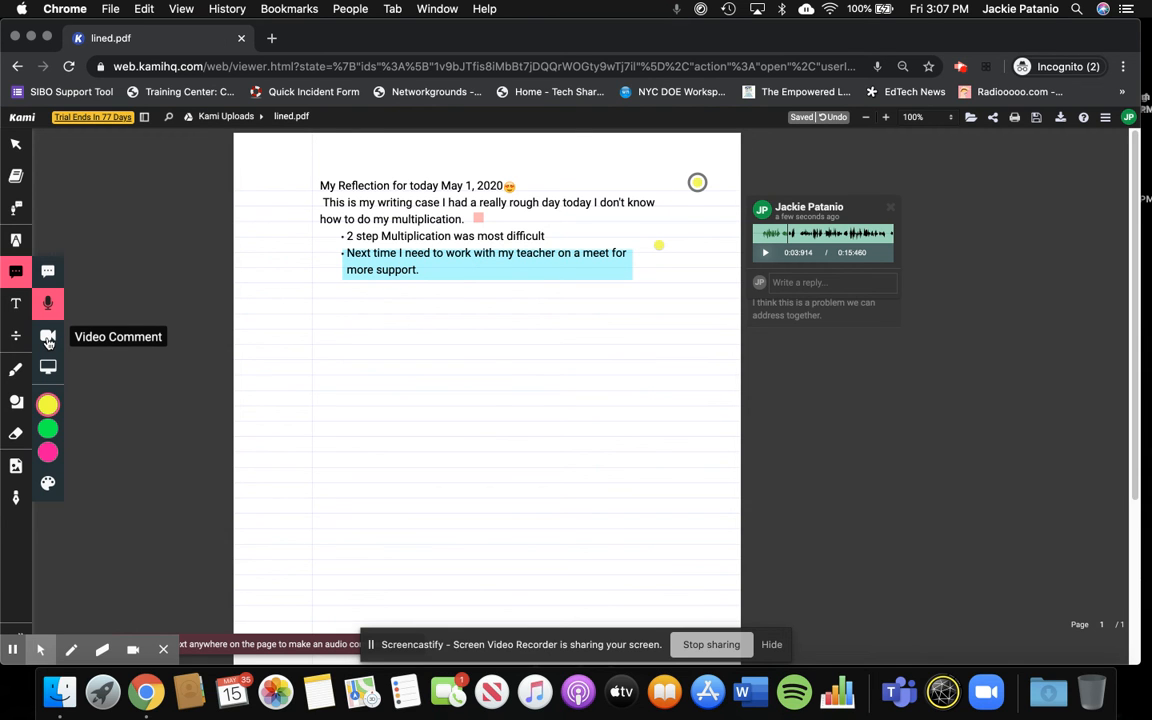
- Add a video comment at the end of the paragraph's first line, allow camera access, and record and finish a clip of about 4 seconds
click(48, 340)
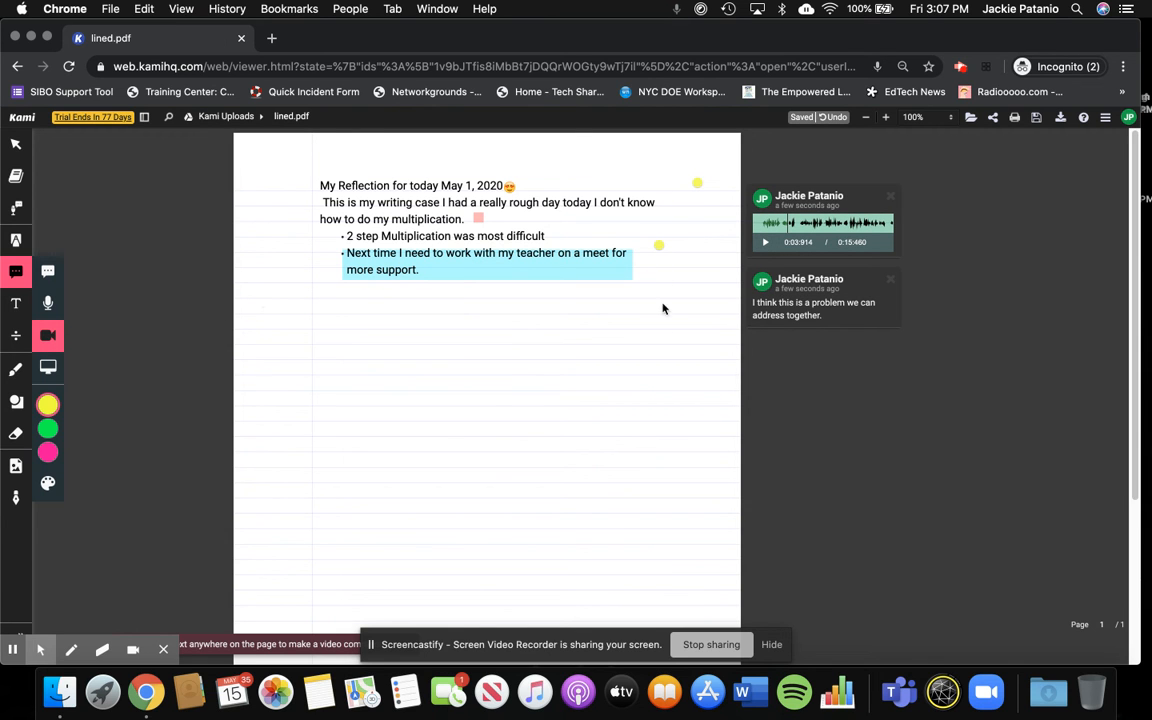
click(338, 255)
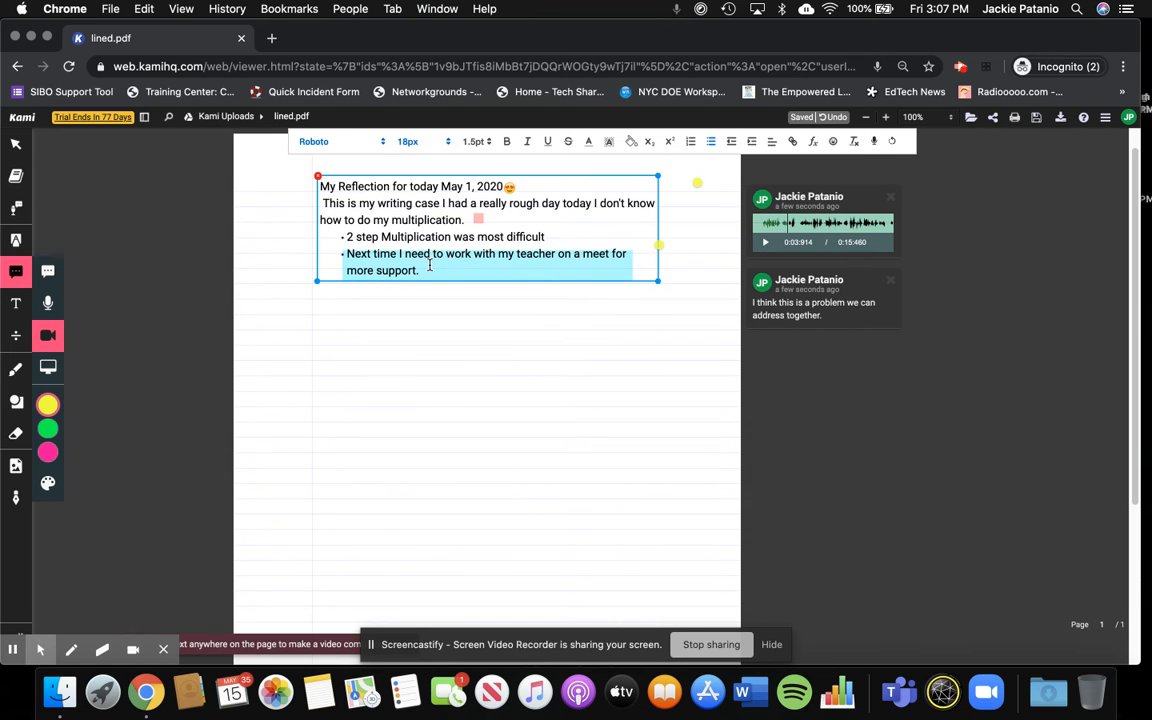
click(672, 205)
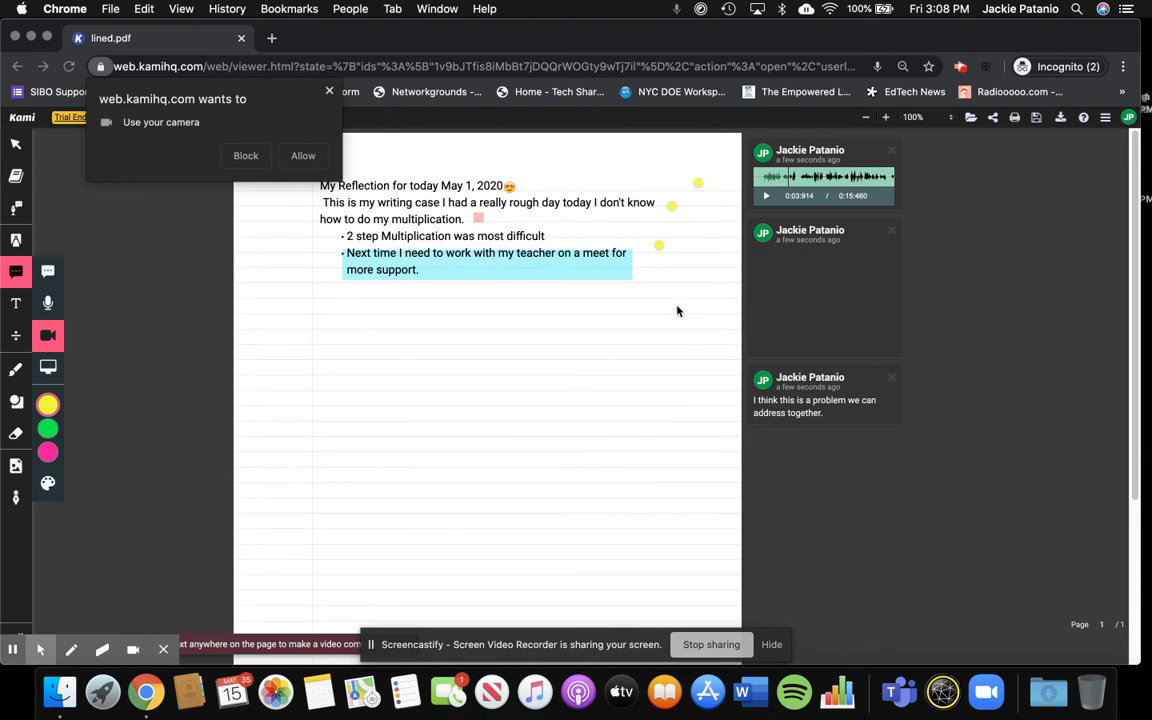
click(303, 155)
click(766, 374)
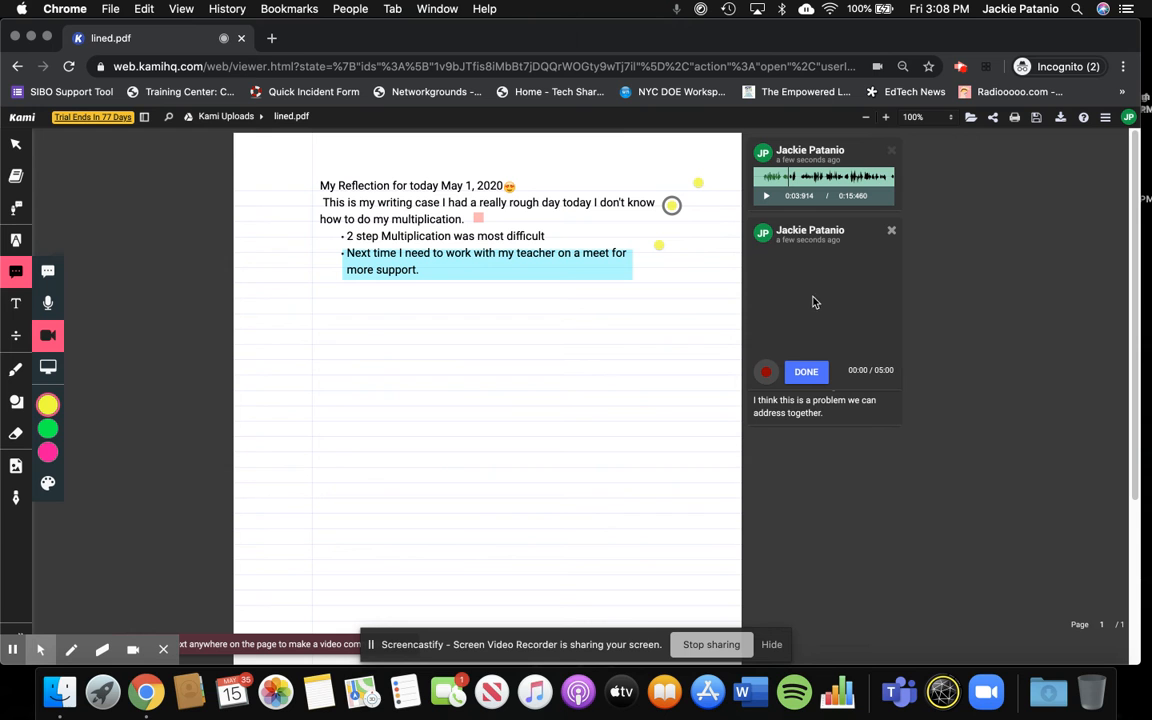
click(767, 376)
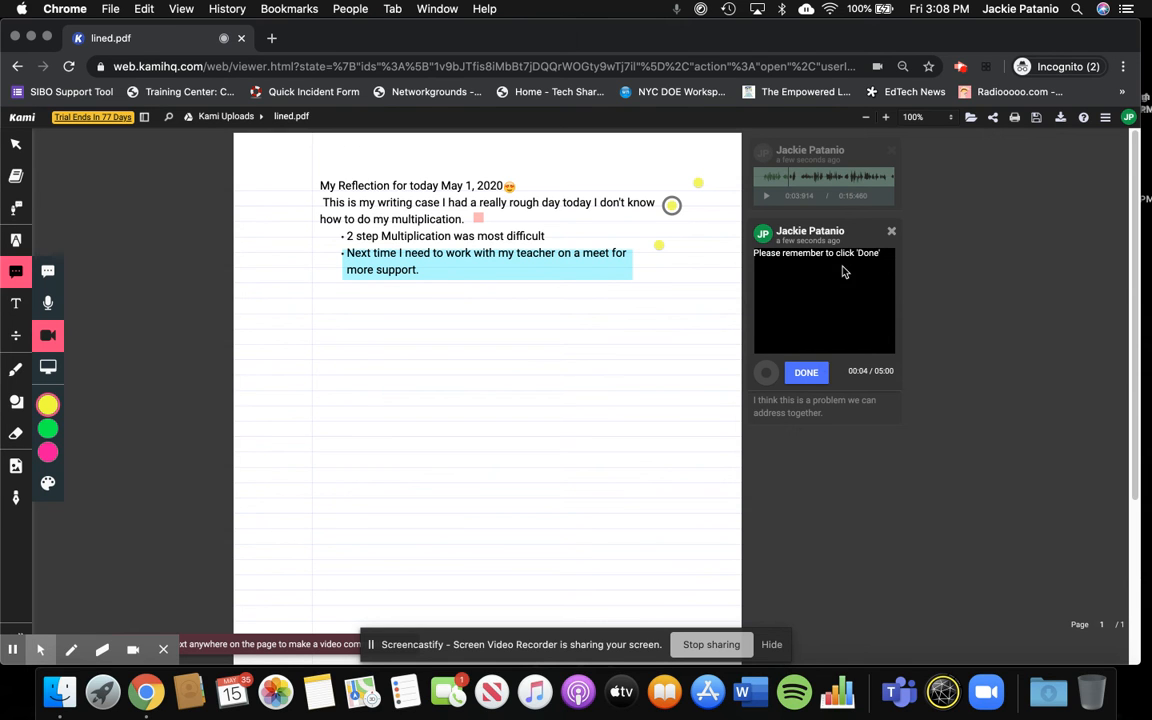
click(806, 372)
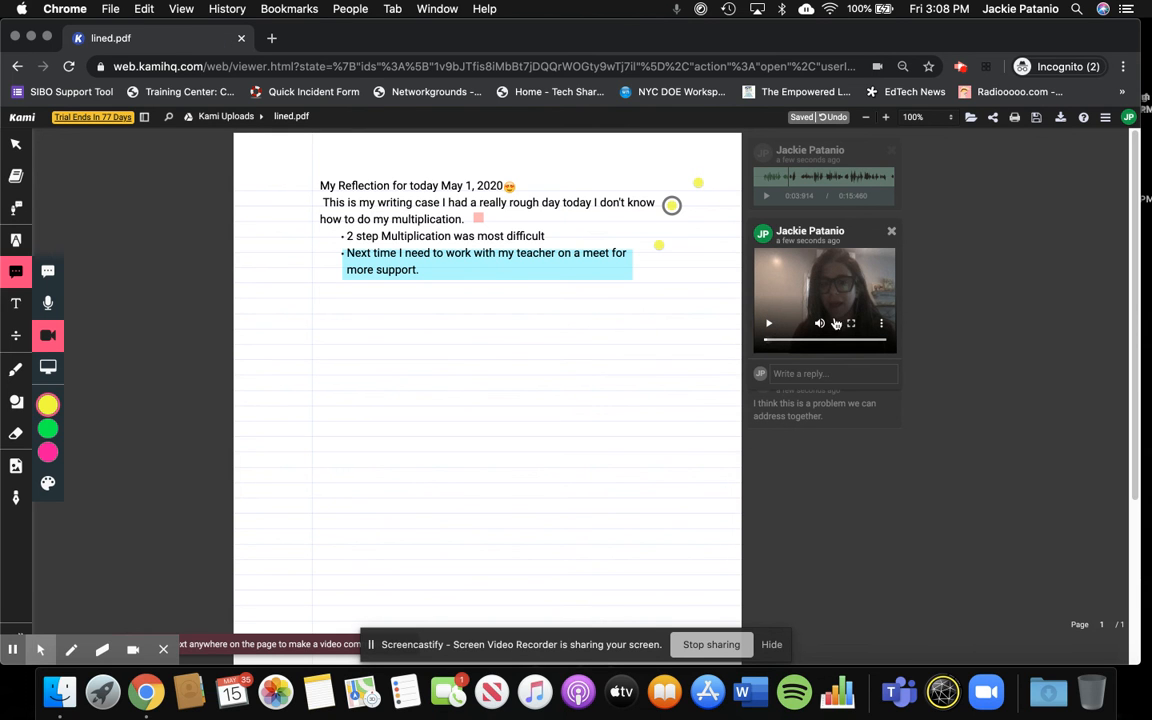
- Play back the recorded video comment and close its comment card
click(769, 336)
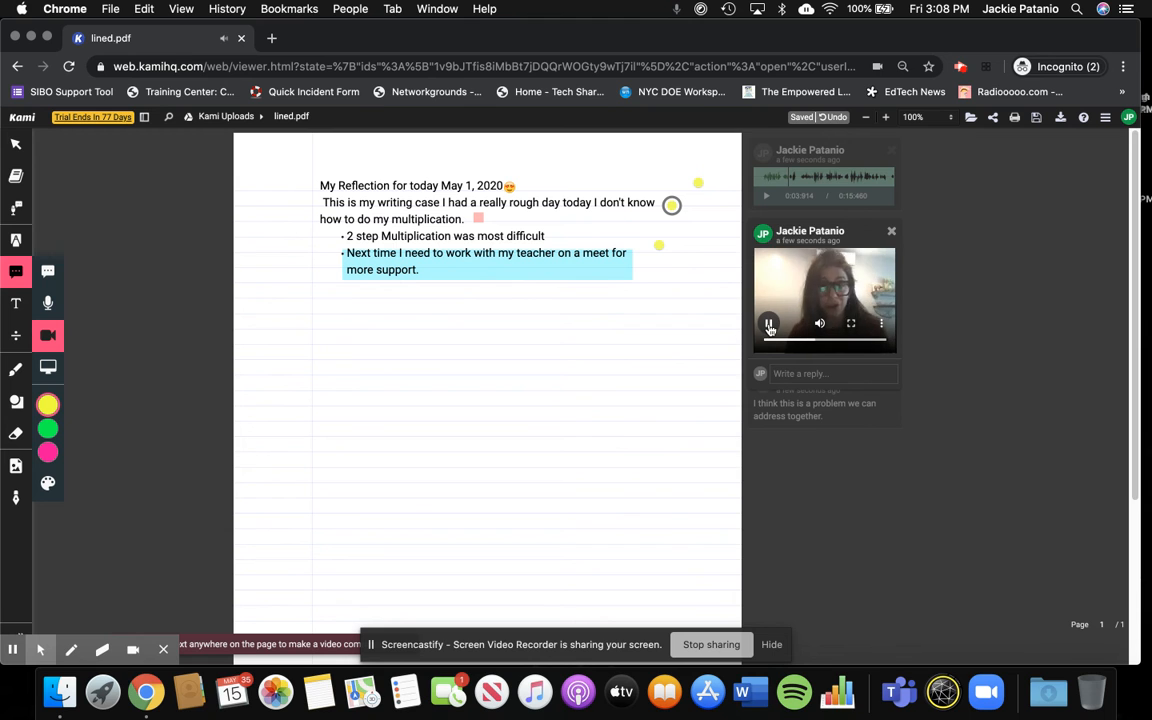
click(768, 326)
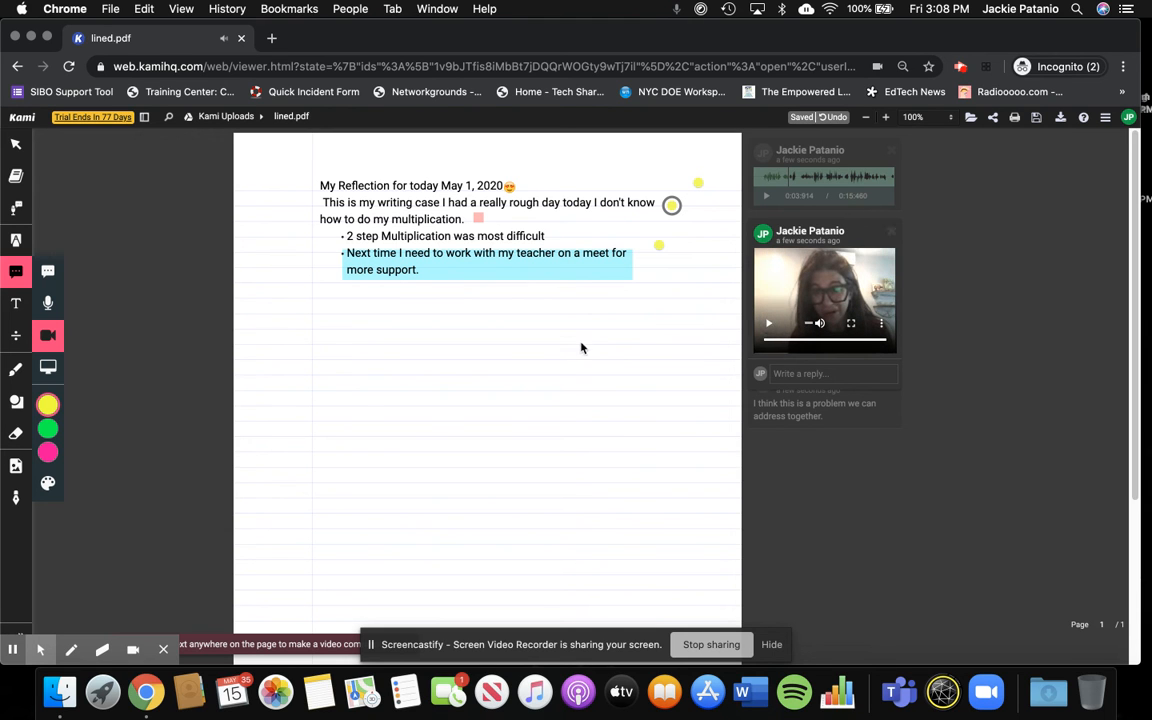
click(898, 502)
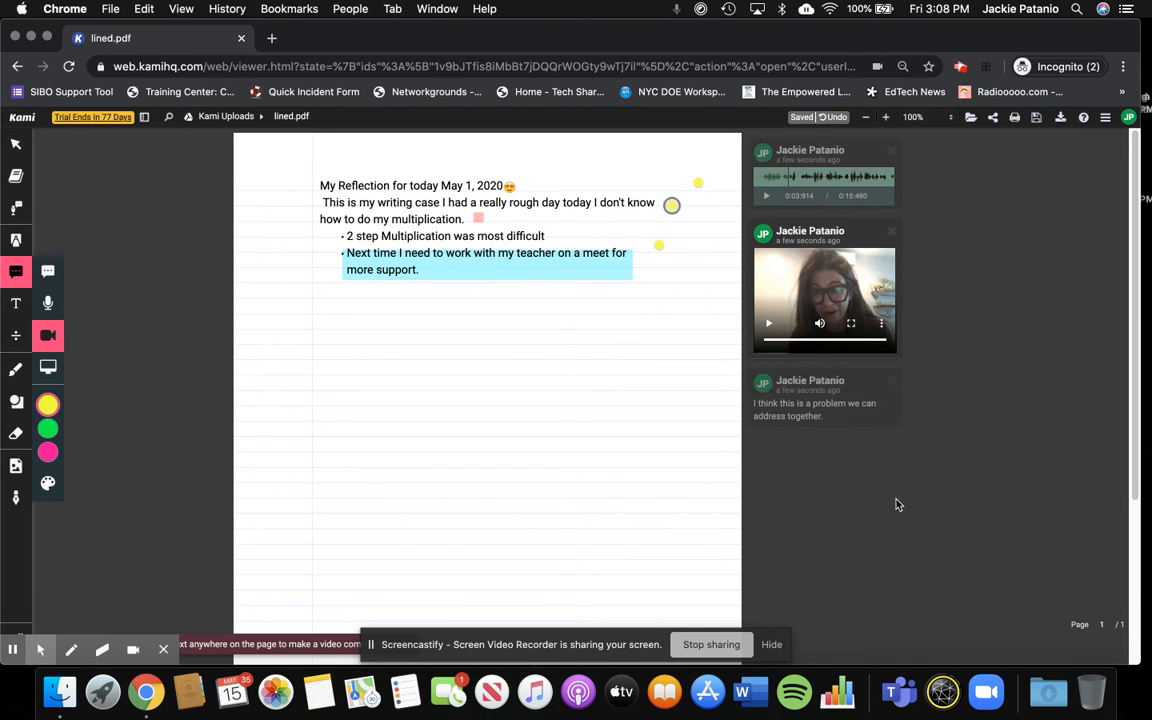
- Choose the Screen Capture comment tool and open scholastic.com in a new browser tab
click(49, 369)
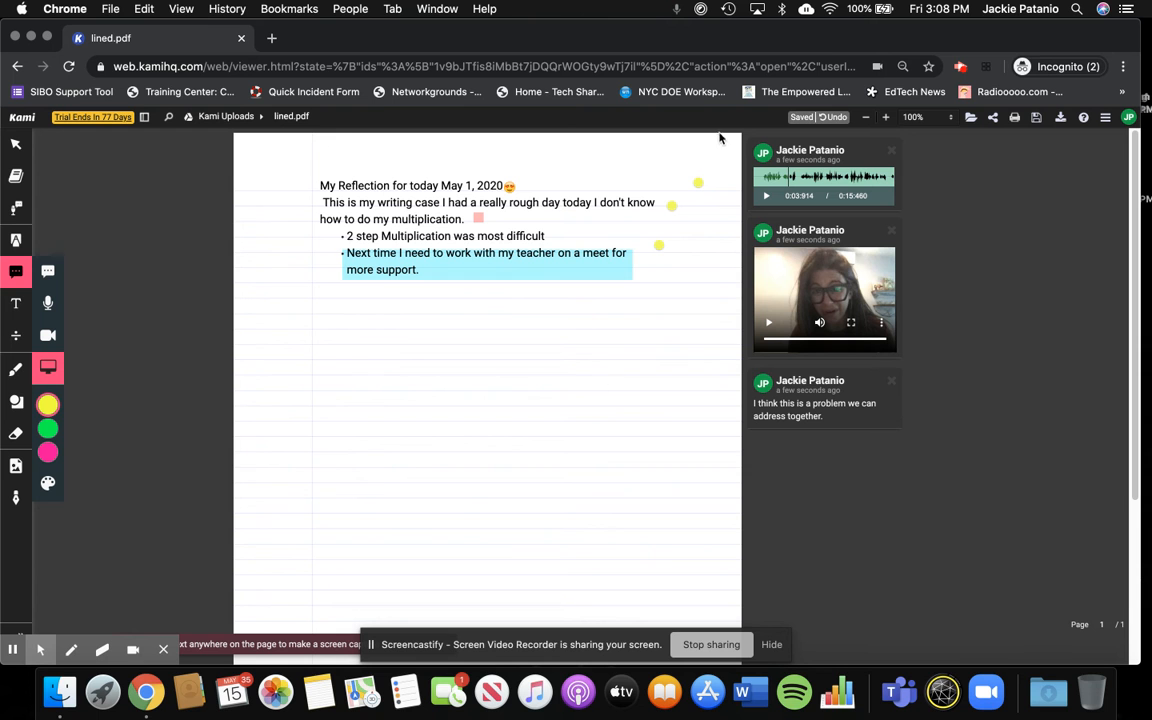
click(271, 38)
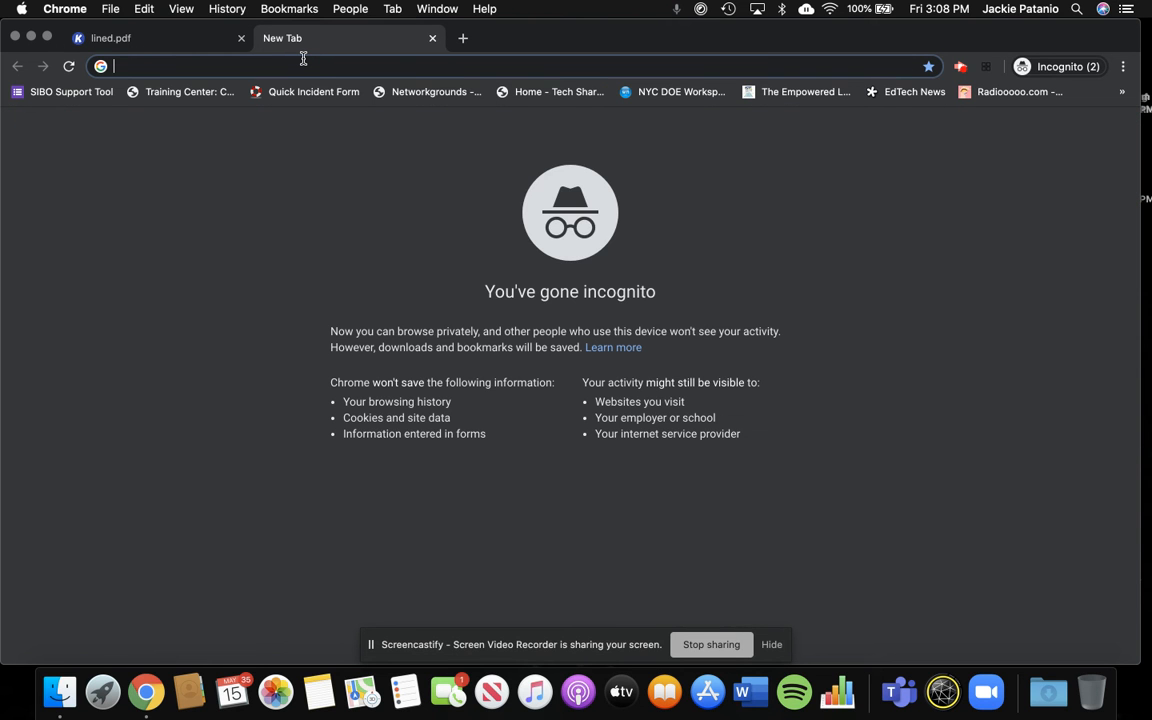
text(schoo)
key(BackSpace)
key(BackSpace)
key(BackSpace)
key(BackSpace)
key(BackSpace)
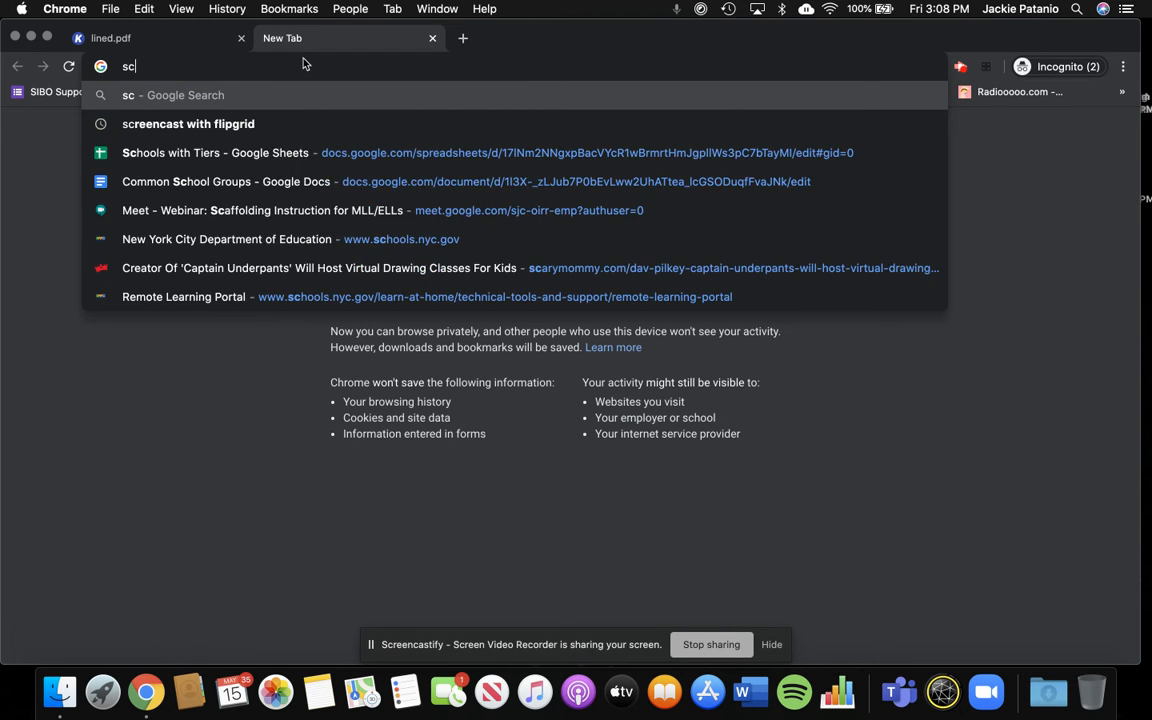
text(scholastic.com)
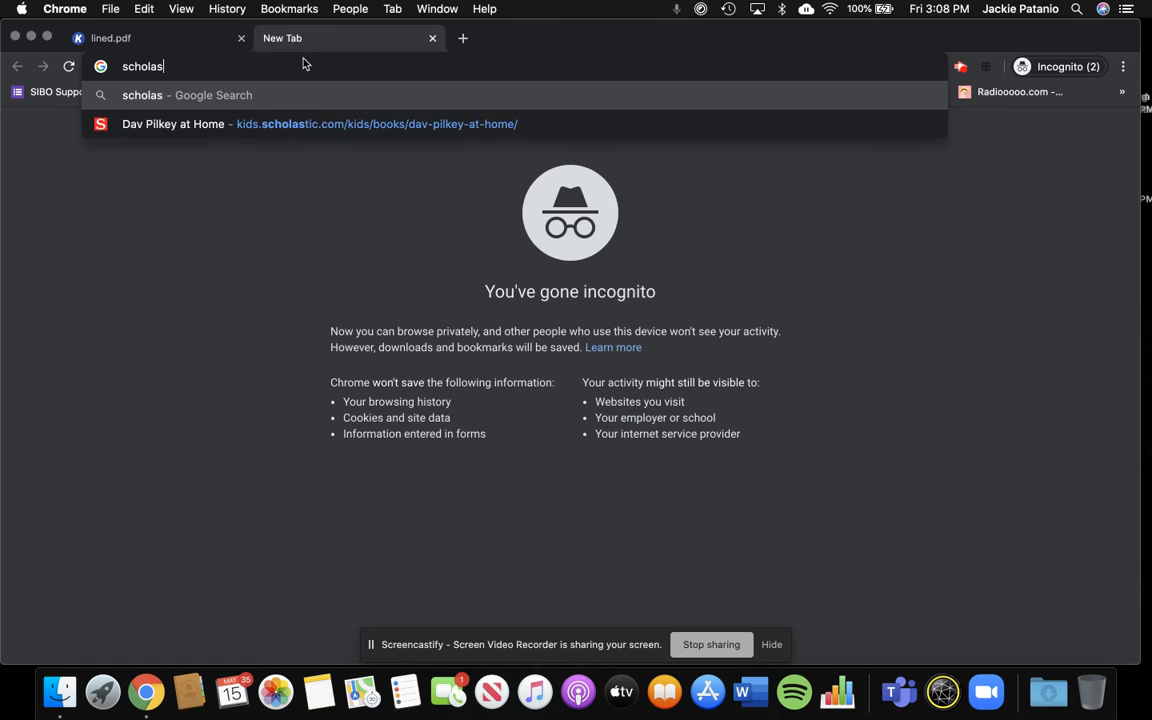
key(Return)
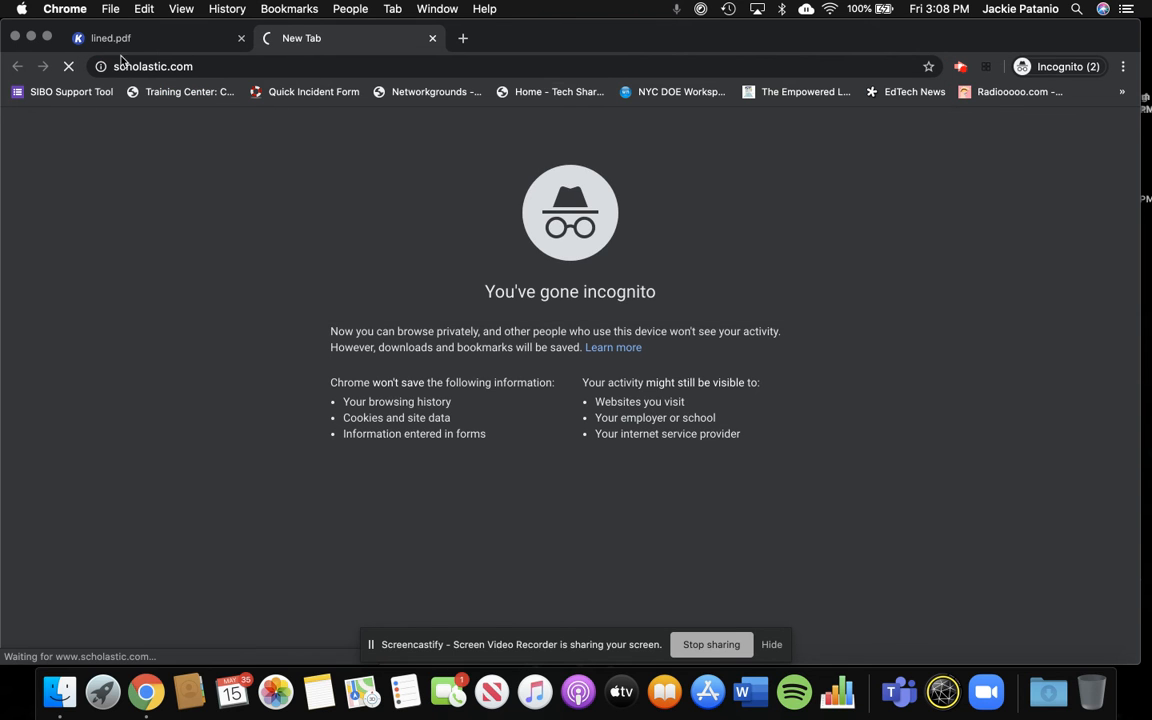
- Return to lined.pdf, try to place a screen capture comment in the empty area below the text, and dismiss the extension prompt
click(122, 42)
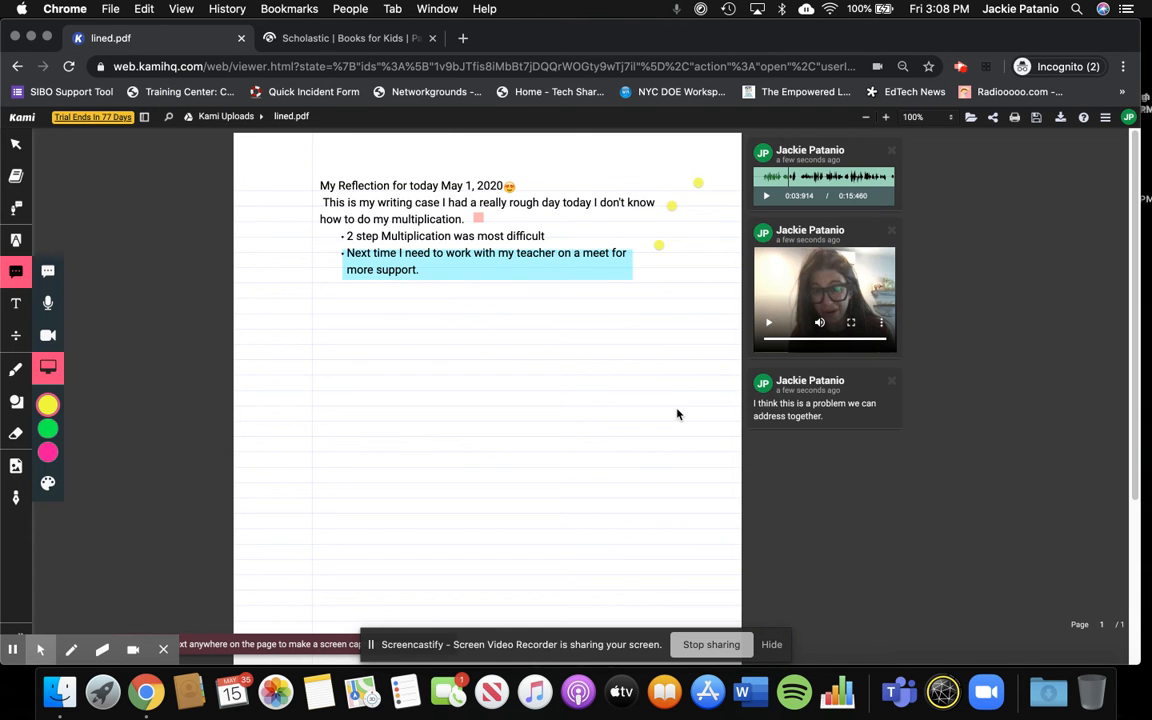
click(677, 414)
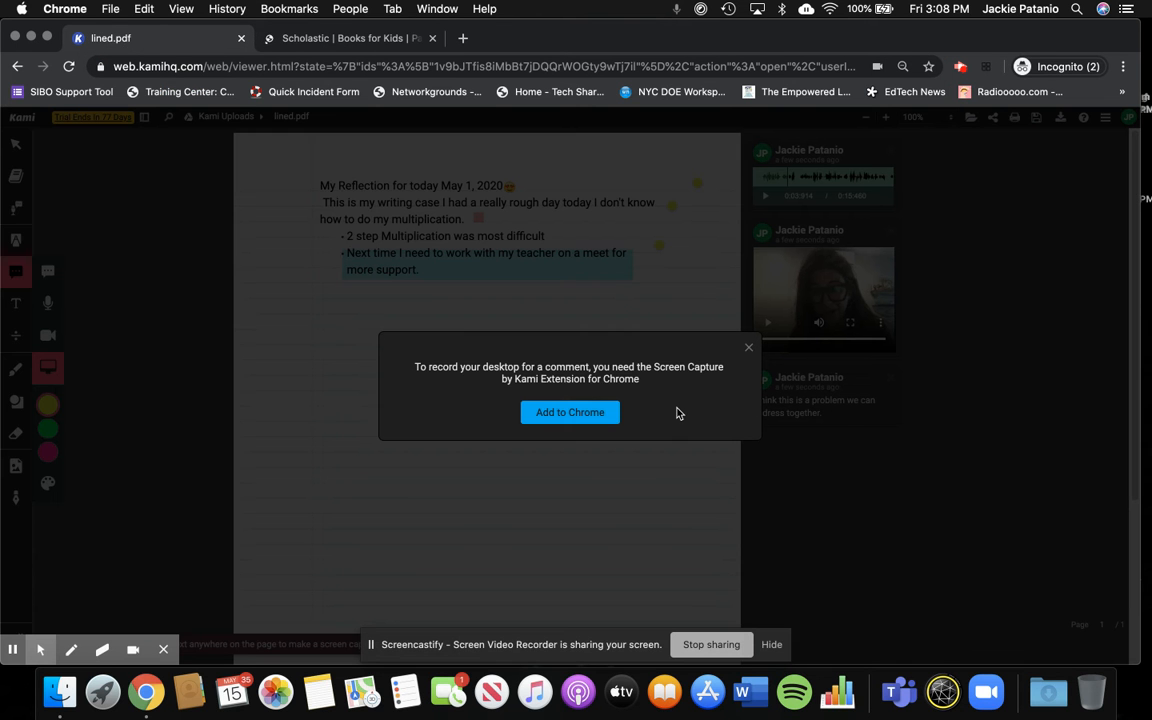
click(748, 349)
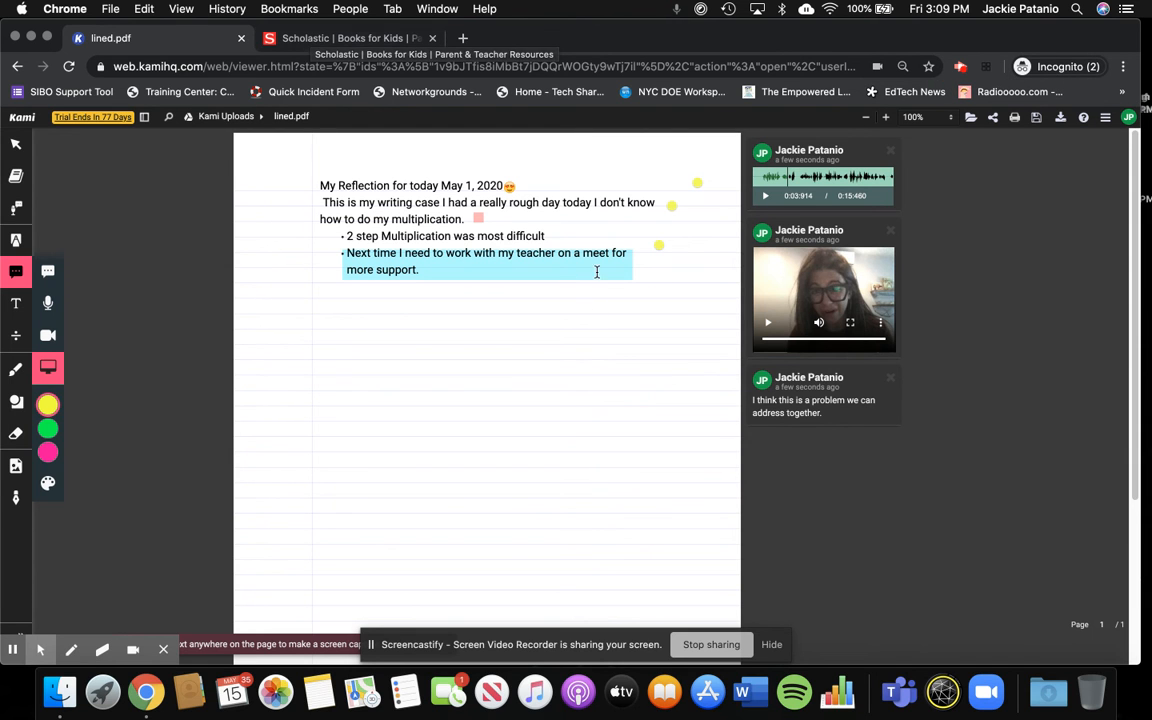
click(762, 378)
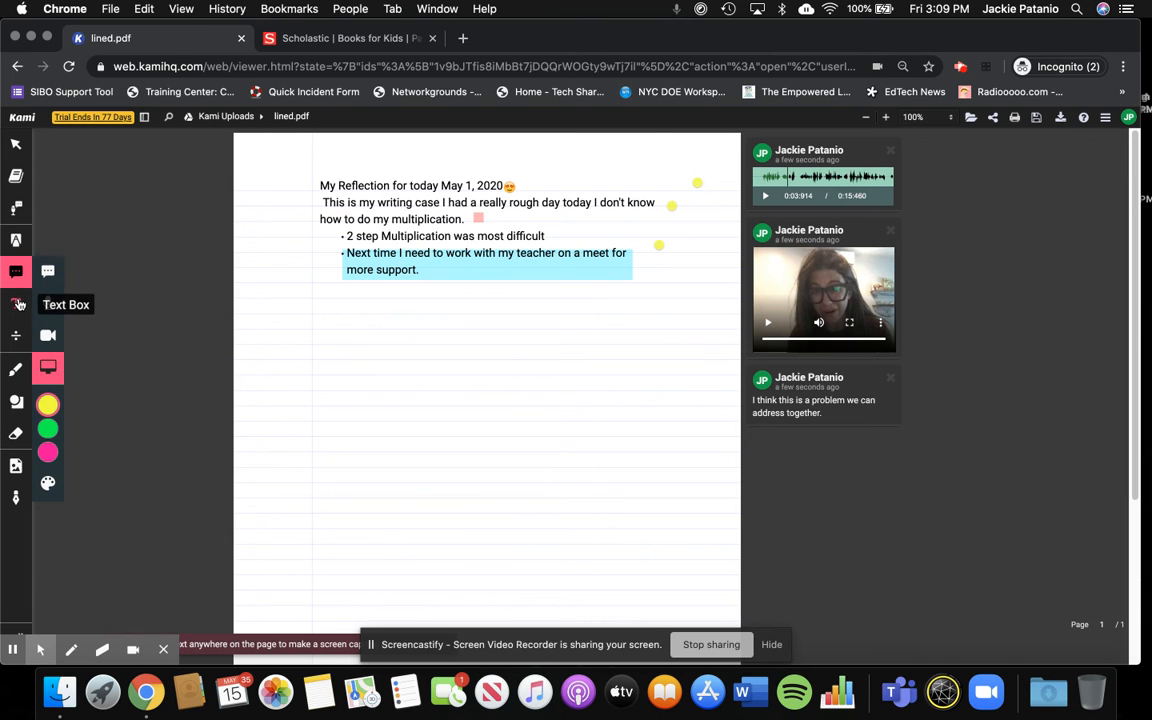
- Look at the equation tool's font size setting and its palette of math symbols
click(18, 304)
click(18, 335)
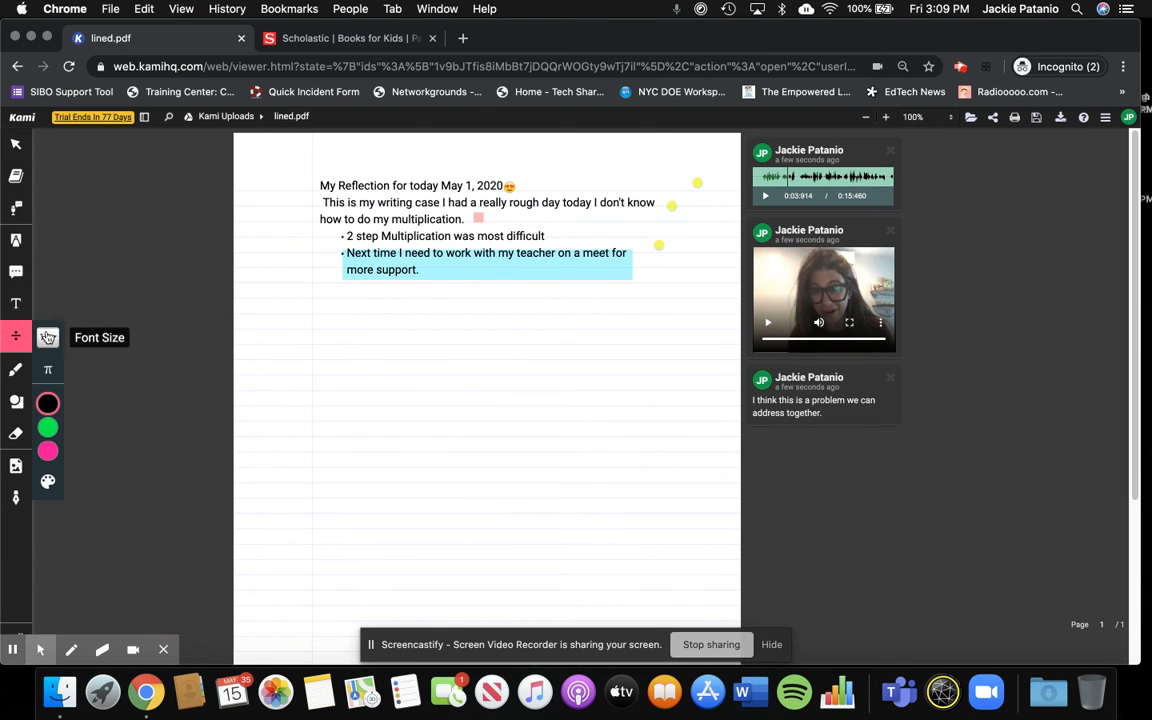
click(47, 337)
click(48, 371)
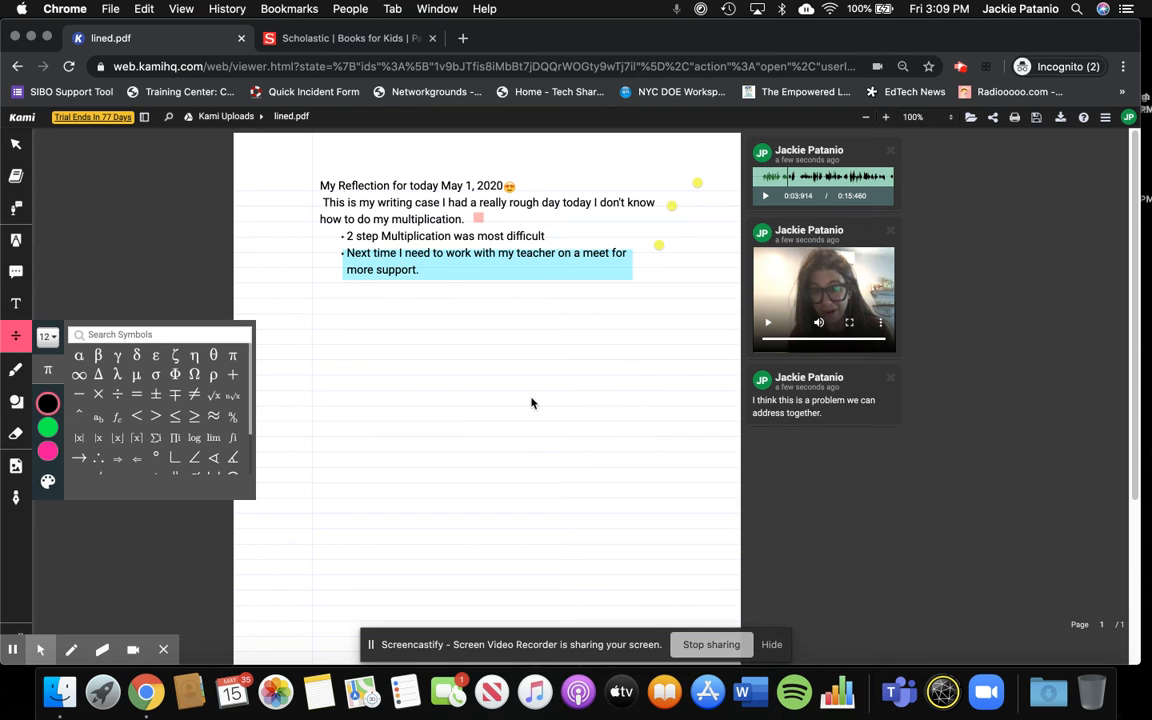
- Draw a green freehand zigzag across the lower part of the page with the Drawing tool
click(12, 371)
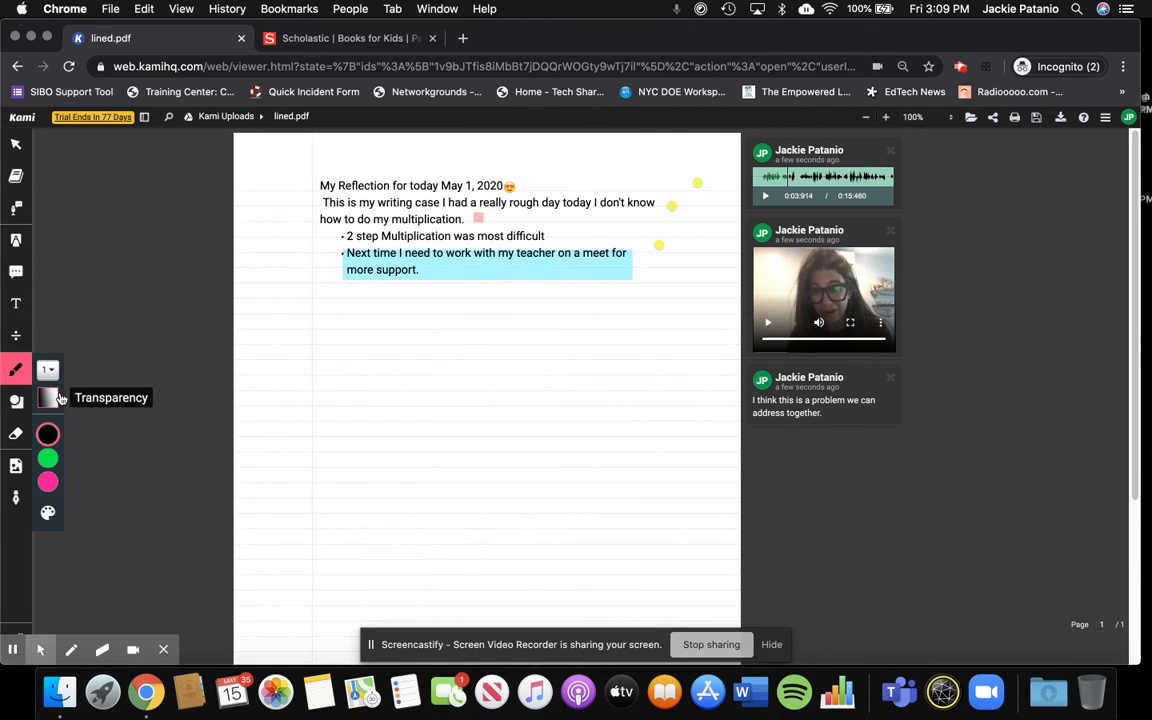
mouse_move(50, 432)
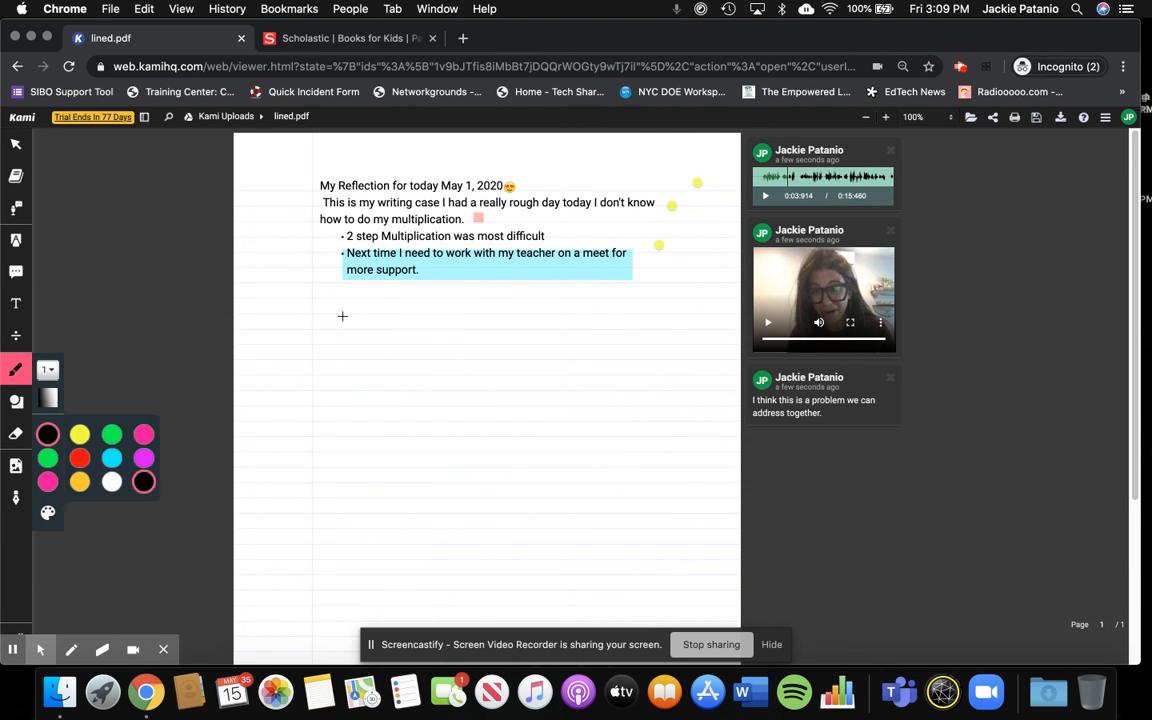
click(47, 458)
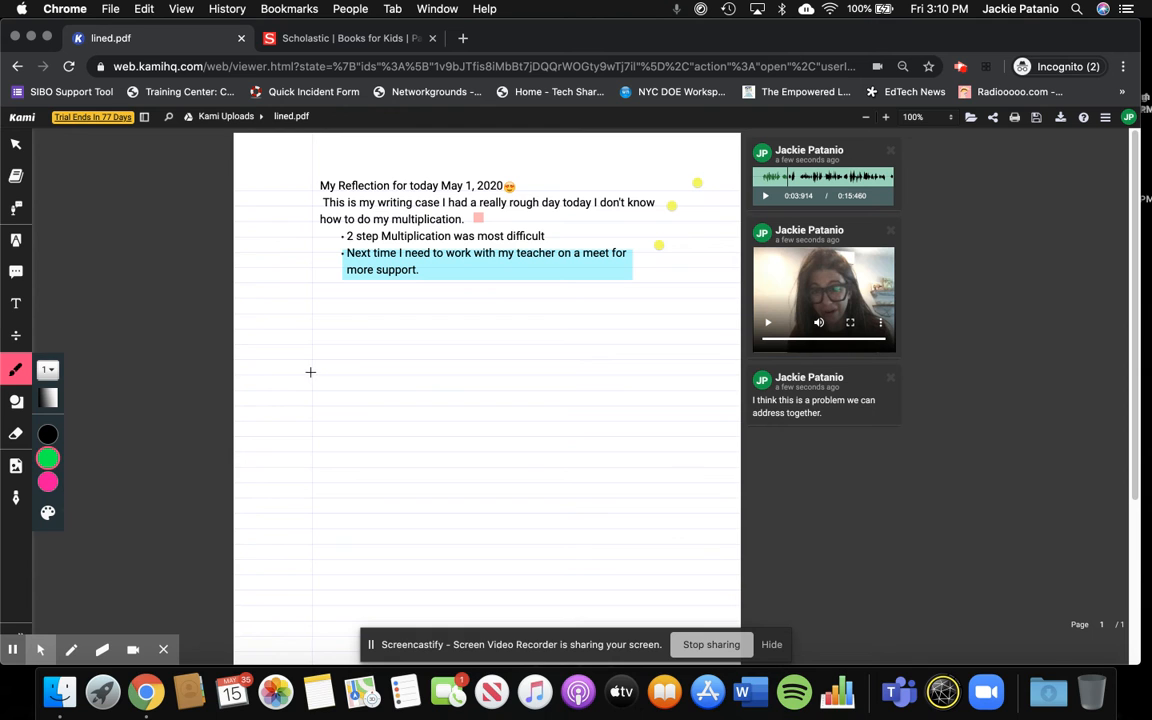
mouse_move(317, 562)
mouse_down()
mouse_move(458, 560)
mouse_move(527, 489)
mouse_move(586, 483)
mouse_move(677, 484)
mouse_move(697, 545)
mouse_up()
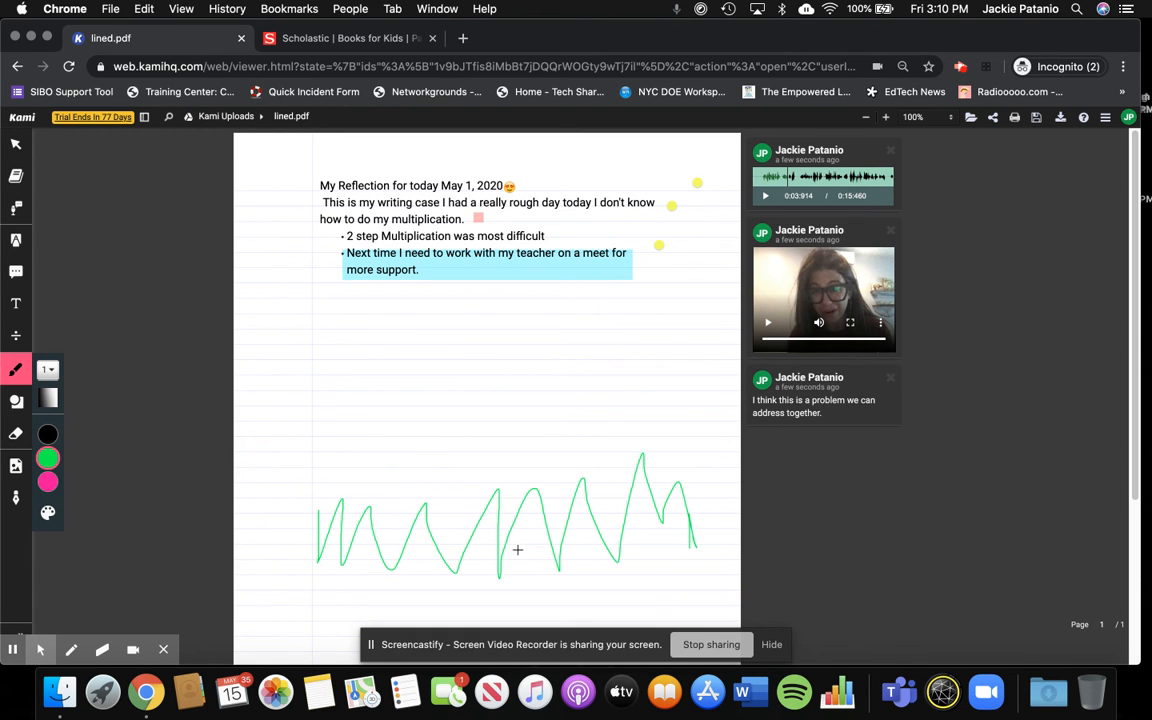
- Draw a large black triangle below the bullets, above the start of the green zigzag
click(11, 404)
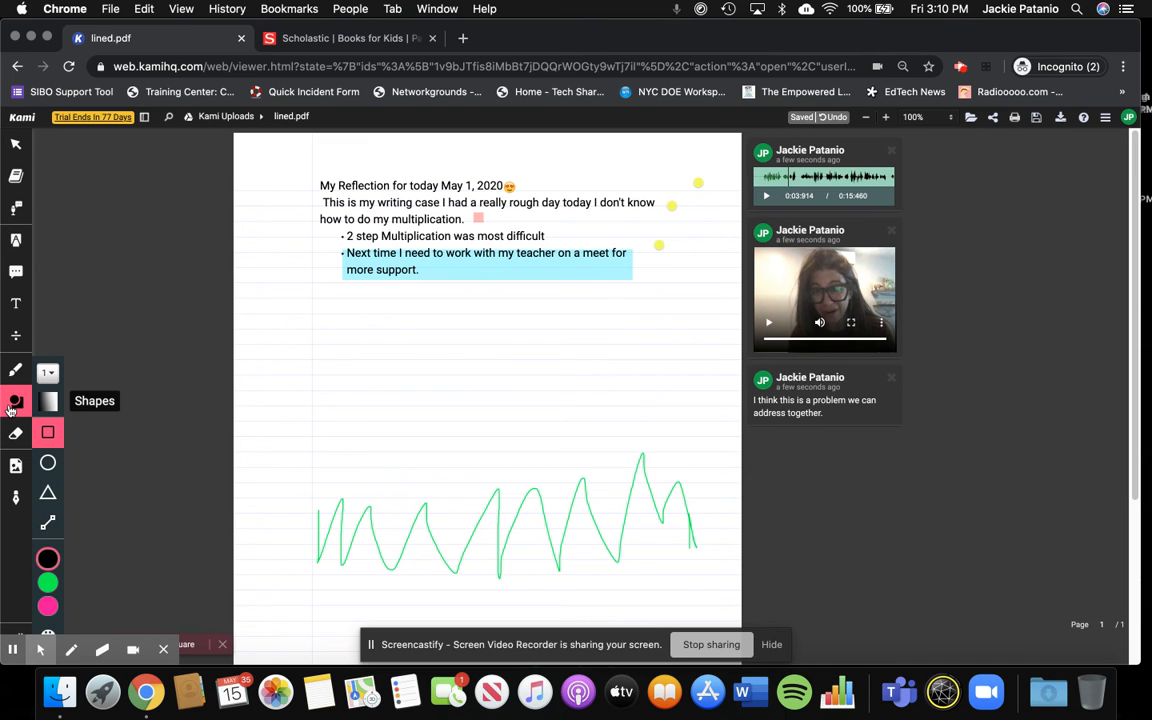
click(47, 492)
mouse_move(330, 334)
mouse_down()
mouse_move(360, 366)
mouse_move(265, 484)
mouse_up()
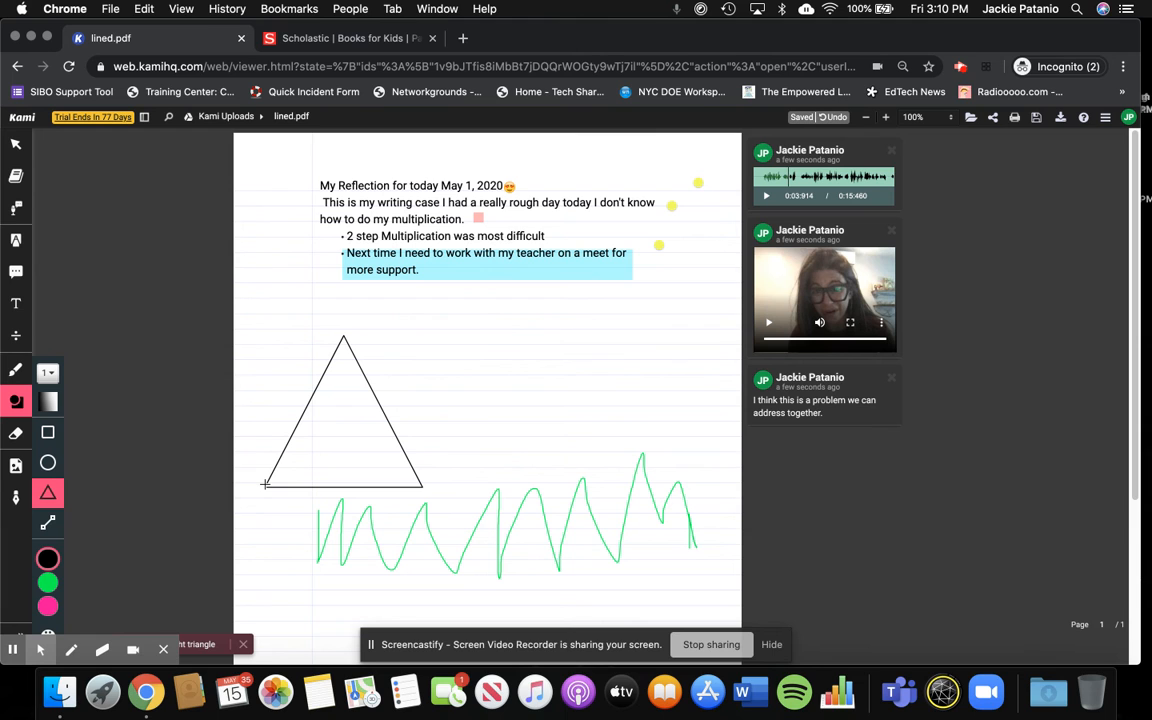
- Make the shape line more transparent, and draw a smaller triangle beside the large one with two tiny triangles inside it
click(47, 401)
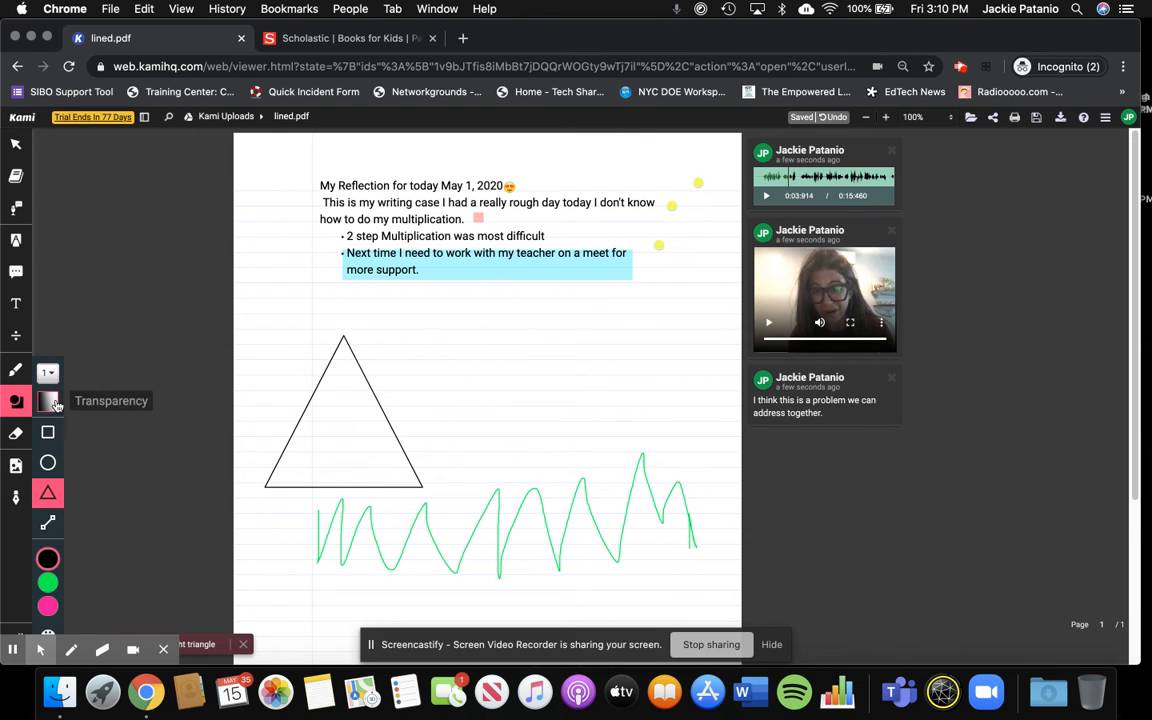
click(47, 401)
drag(81, 411, 80, 458)
drag(484, 337, 433, 451)
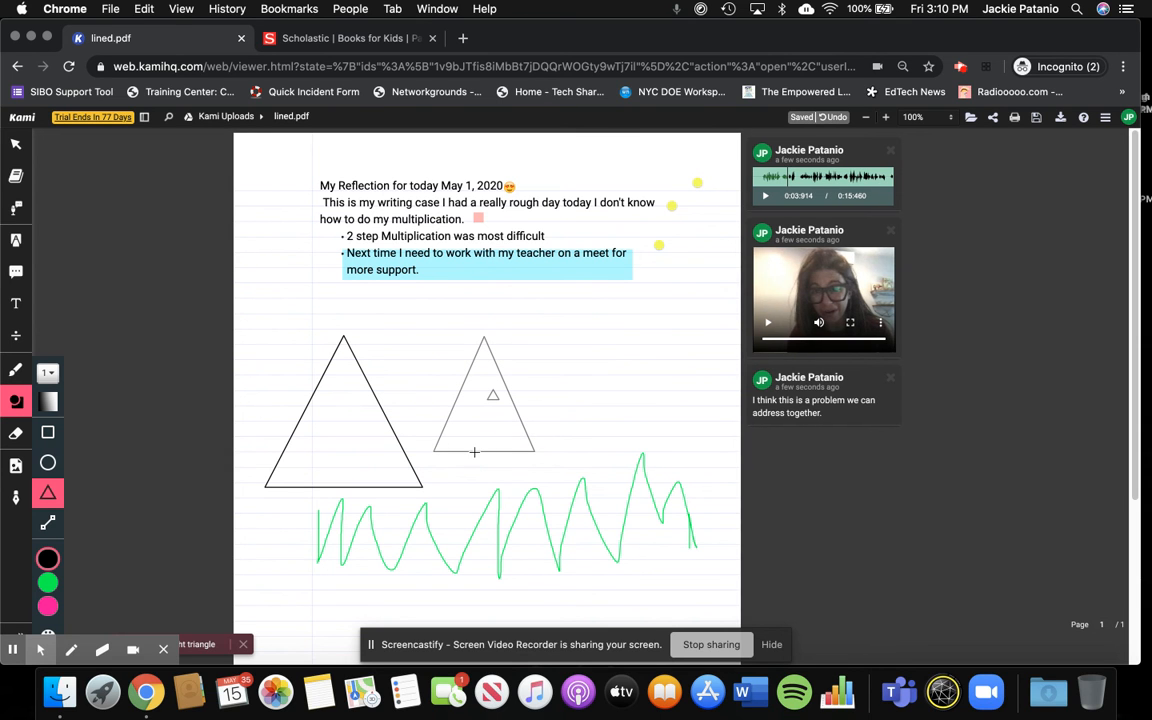
click(476, 426)
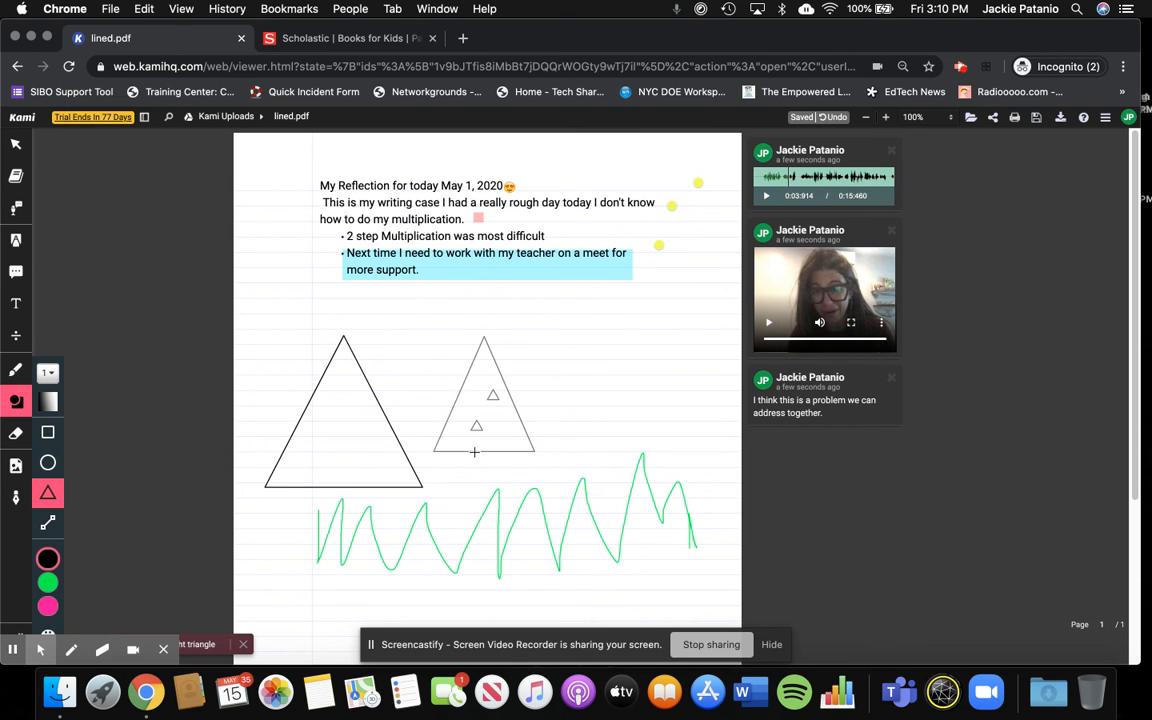
- Delete the upper tiny triangle and the medium triangle that surrounds it
click(16, 143)
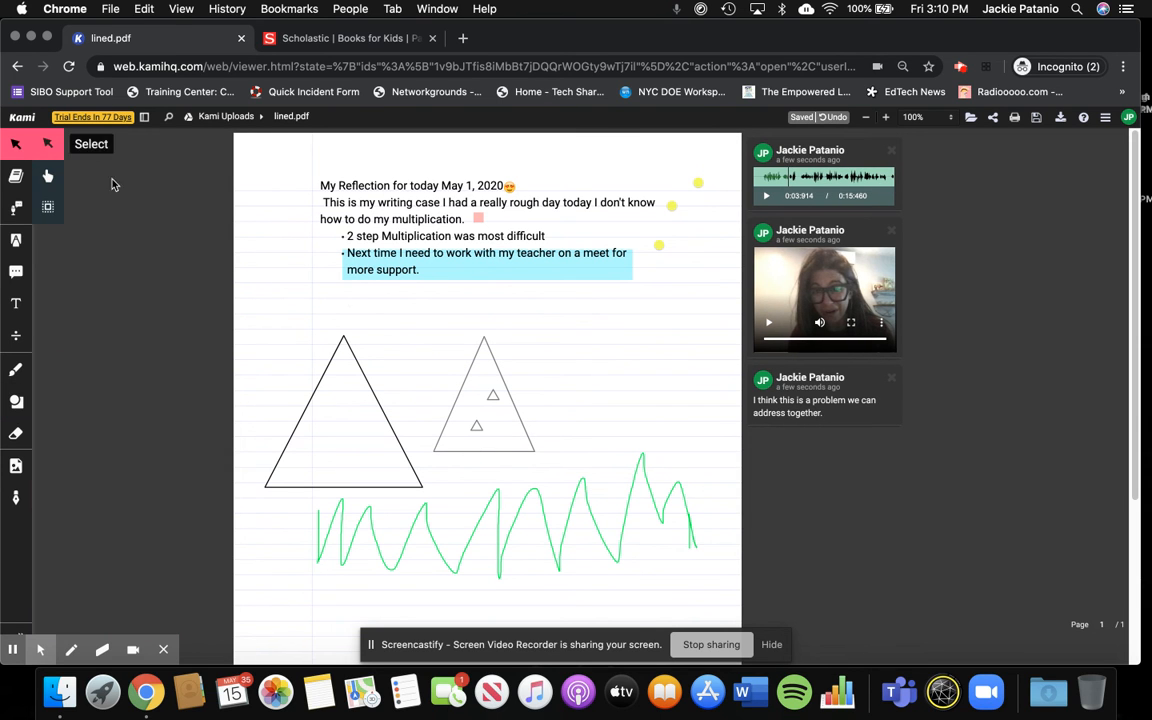
click(492, 400)
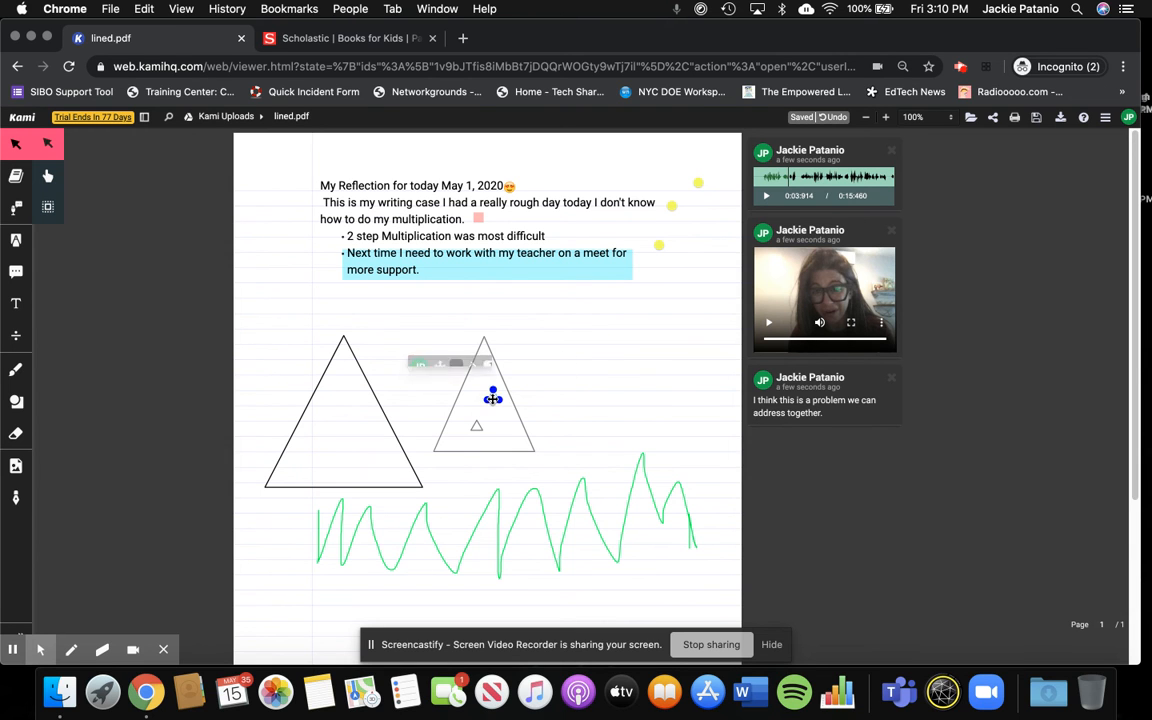
key(Delete)
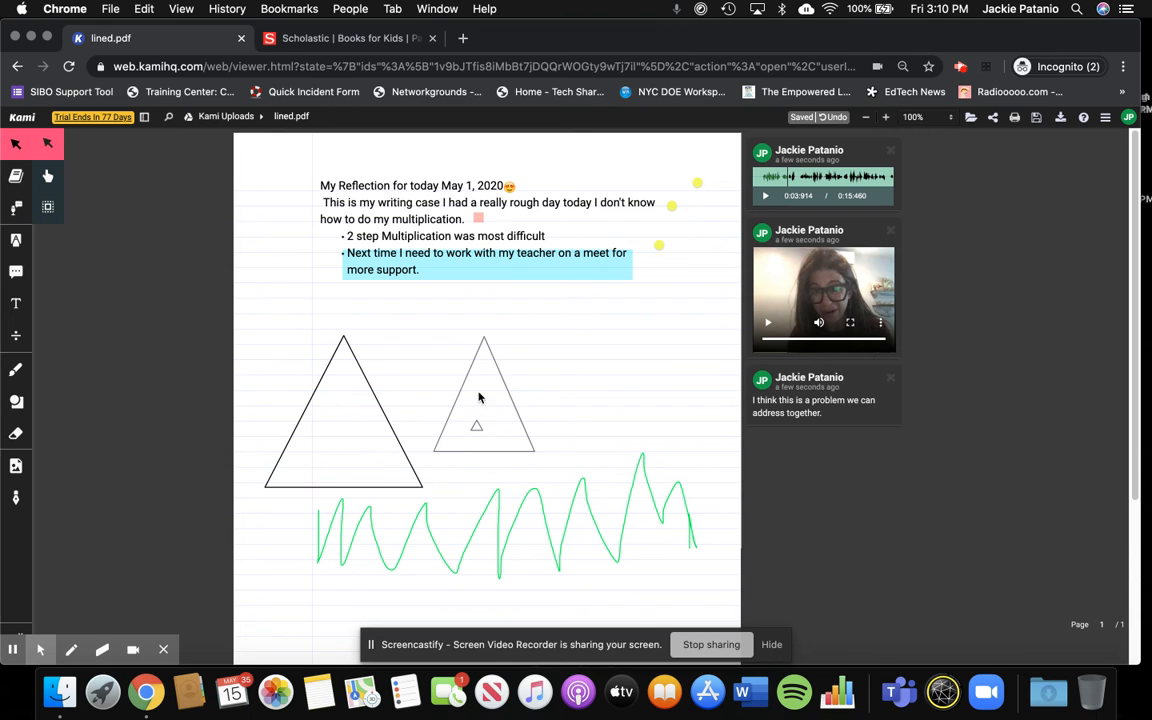
click(480, 346)
key(Delete)
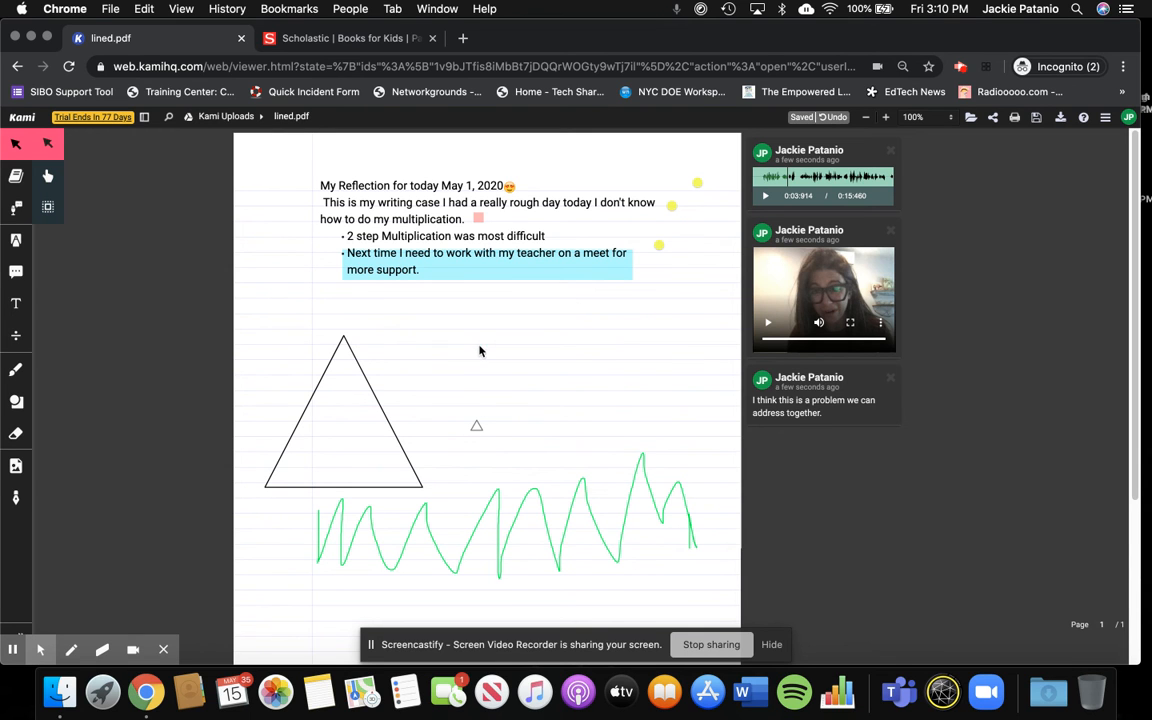
- Erase the green zigzag and the remaining triangles, and pick the eraser's Drawings and Shapes option
click(12, 434)
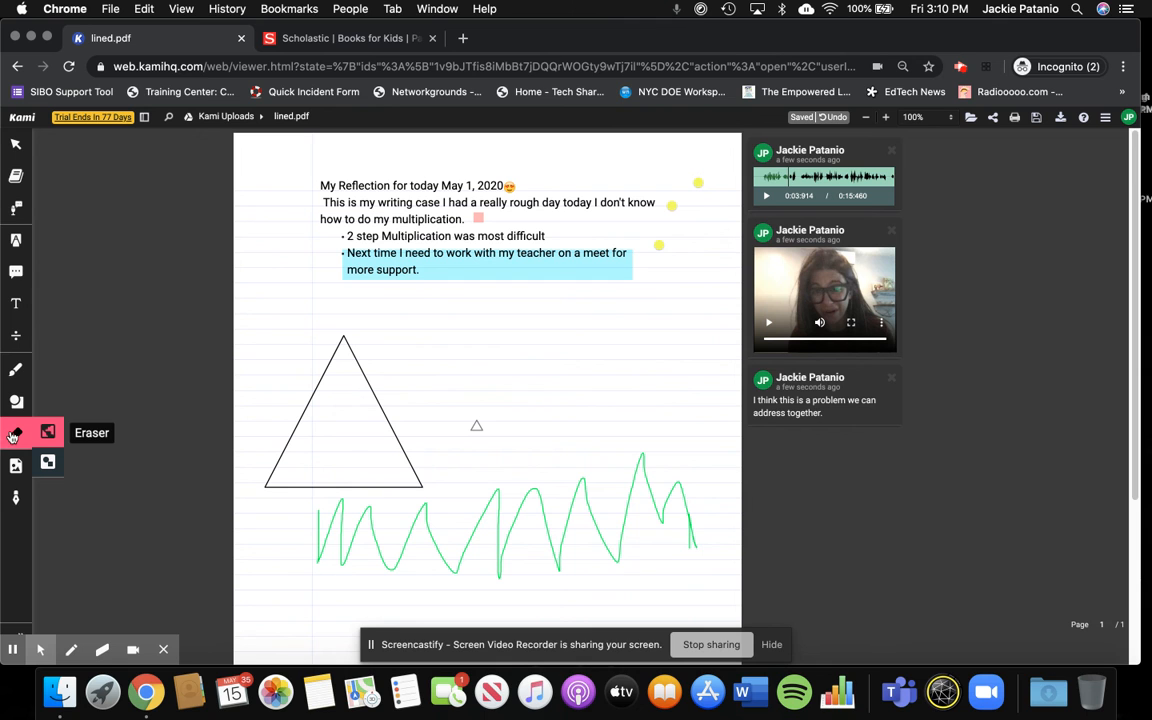
click(348, 515)
click(393, 445)
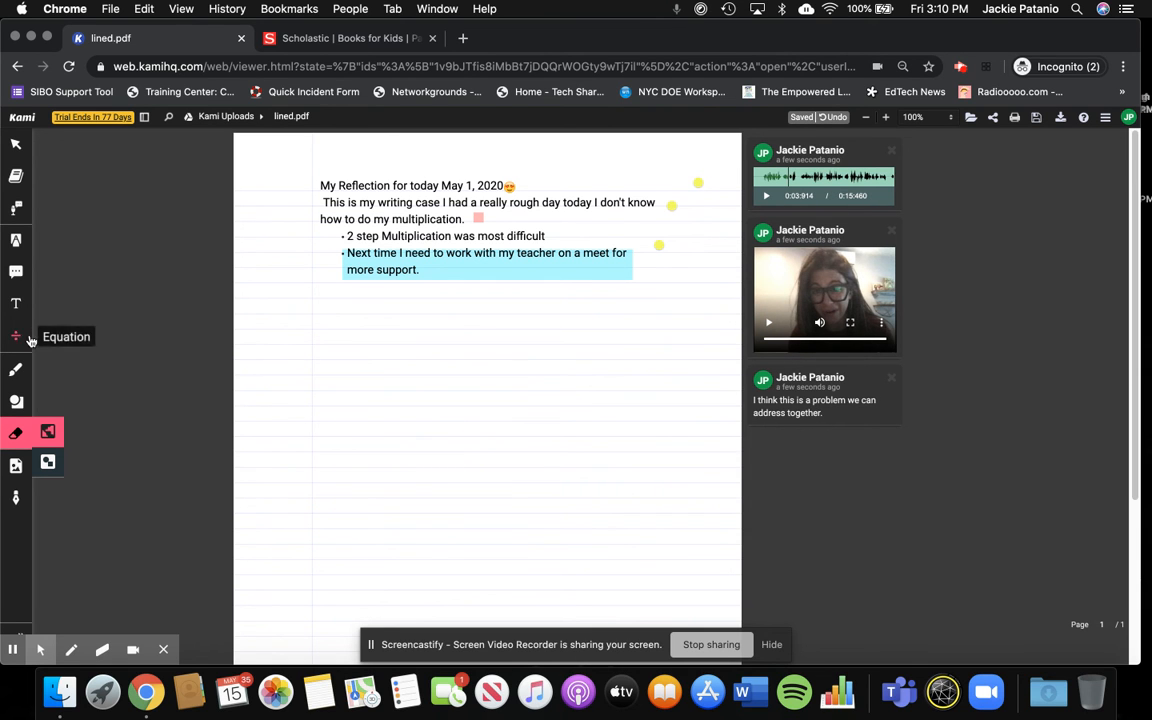
click(46, 464)
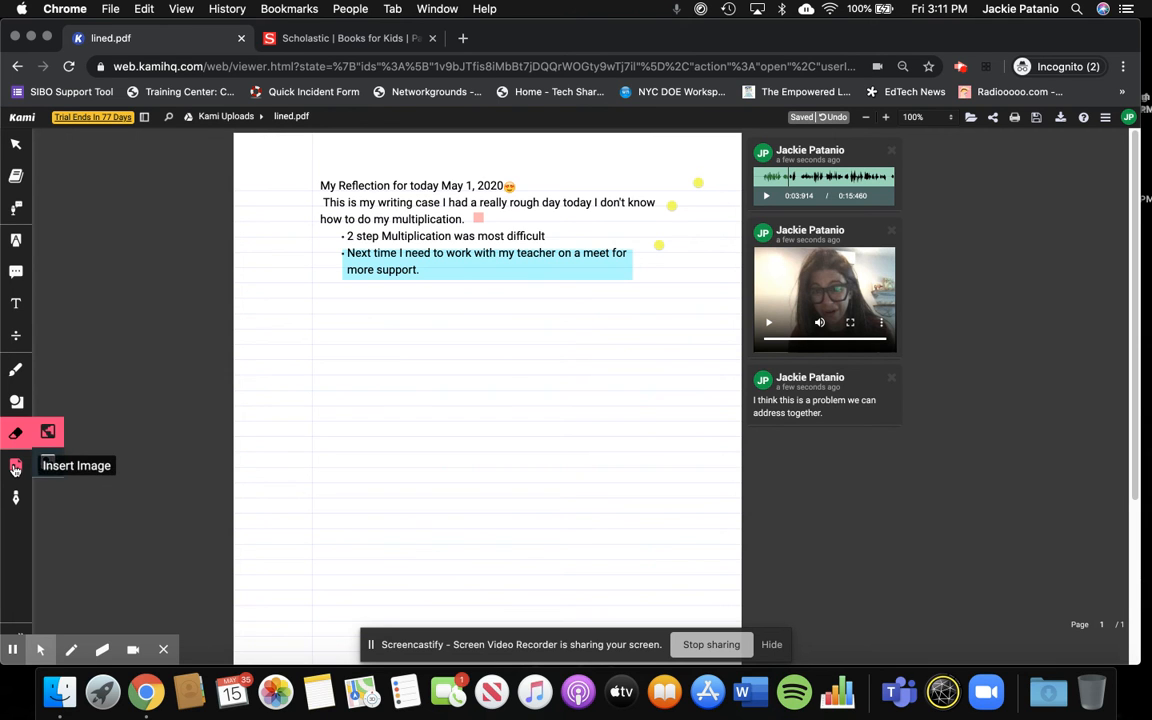
- Start inserting an image from Google Search, choosing the Google account for sign-in, and search for "Pug"
click(15, 467)
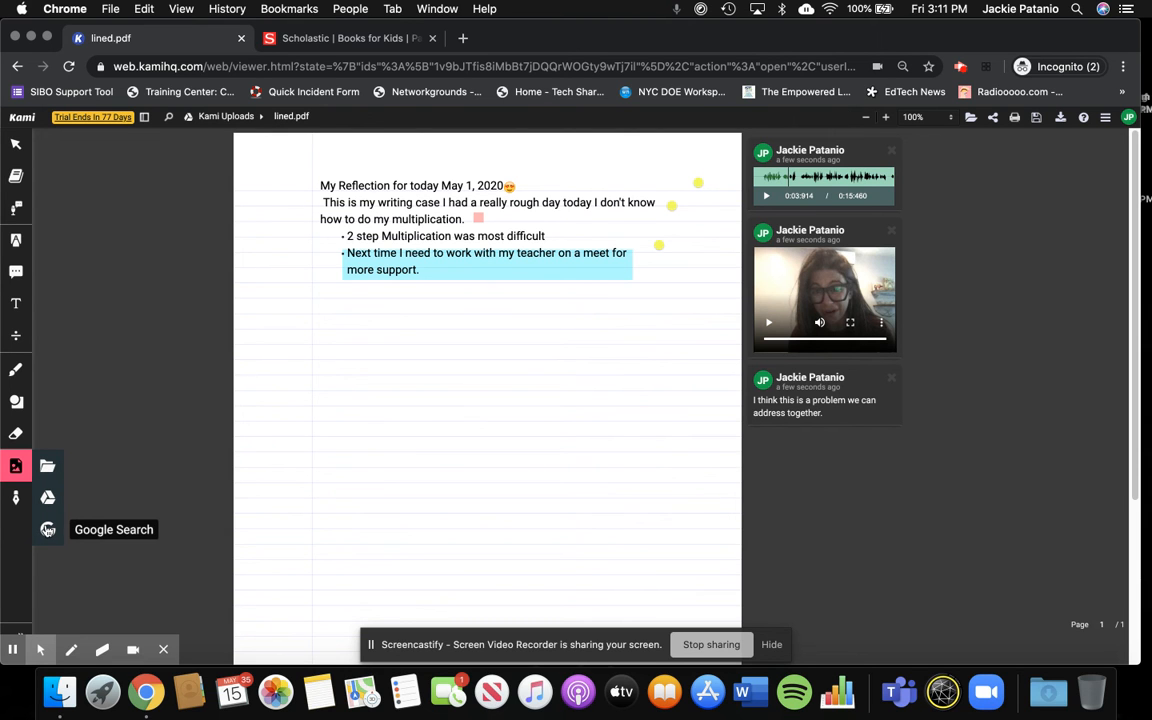
click(47, 529)
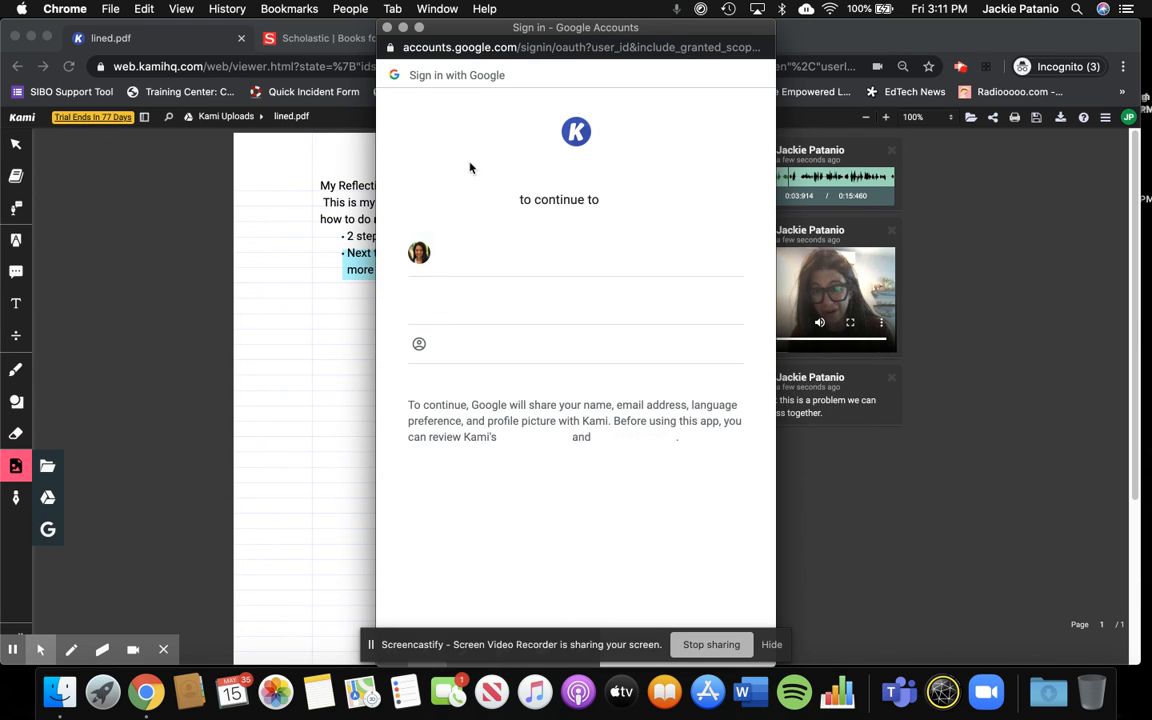
click(458, 250)
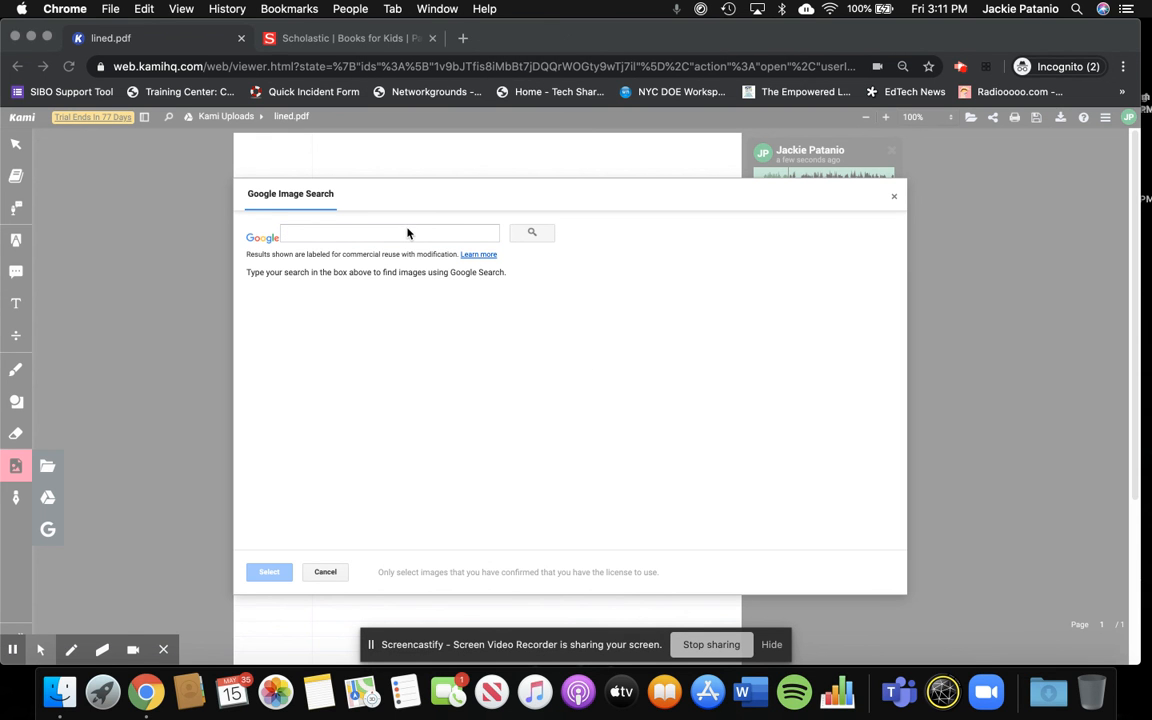
click(407, 231)
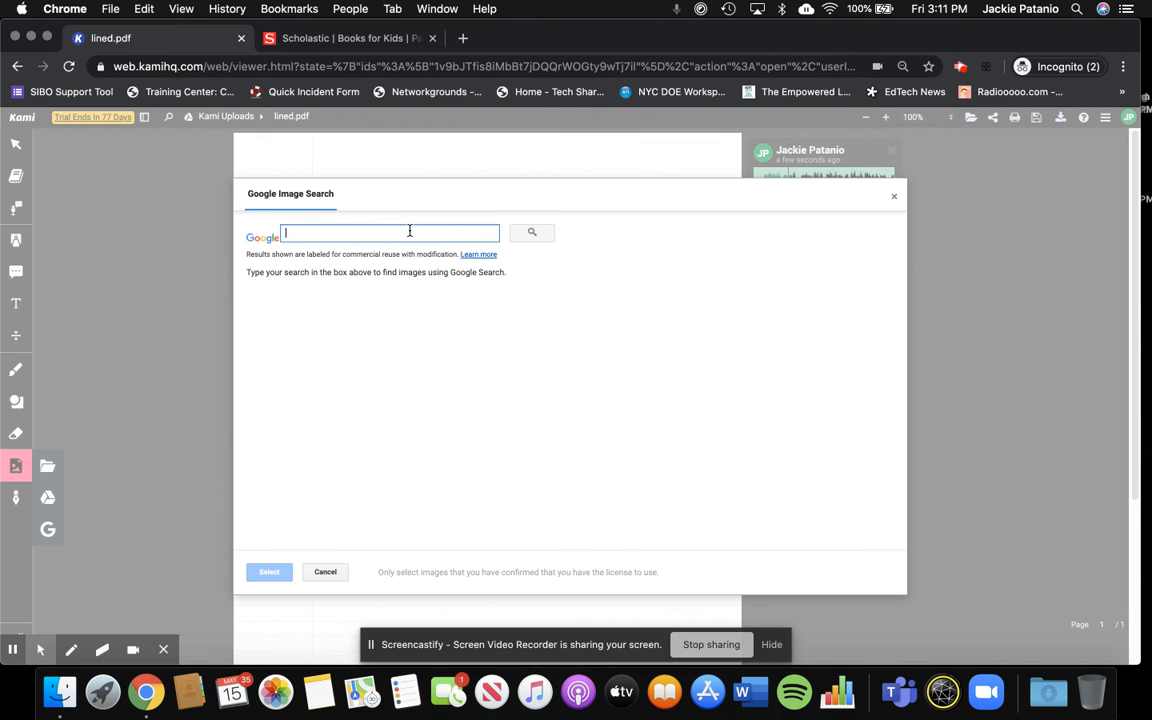
text(Pug)
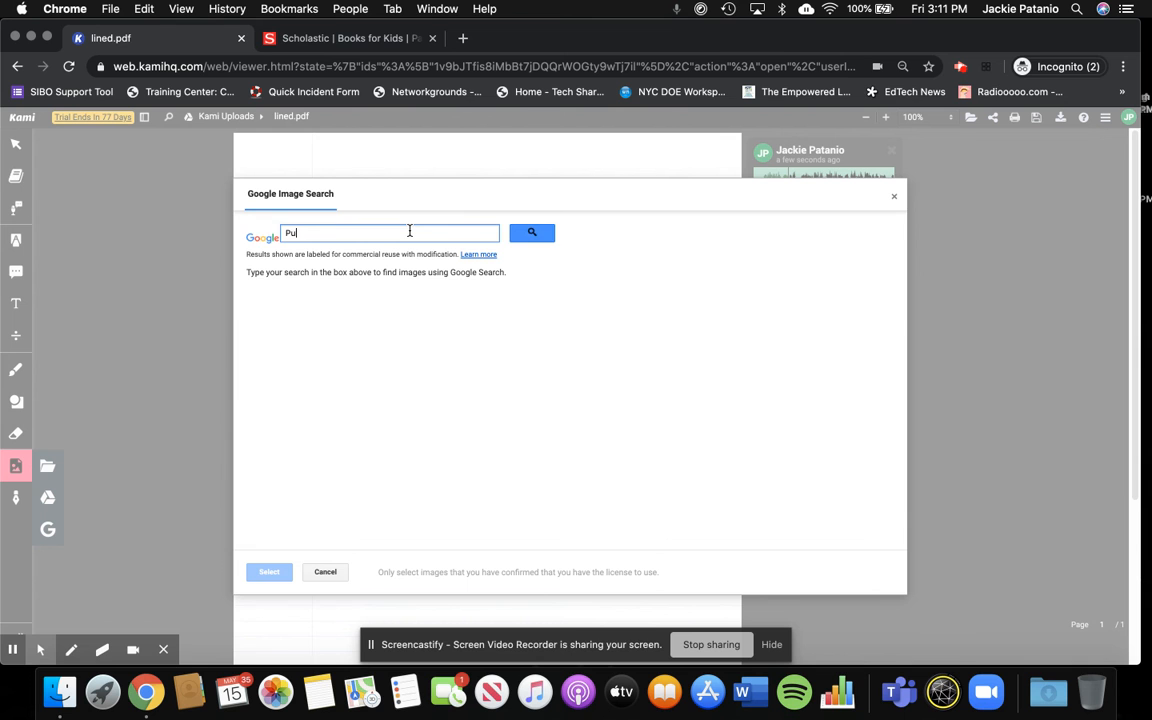
key(Return)
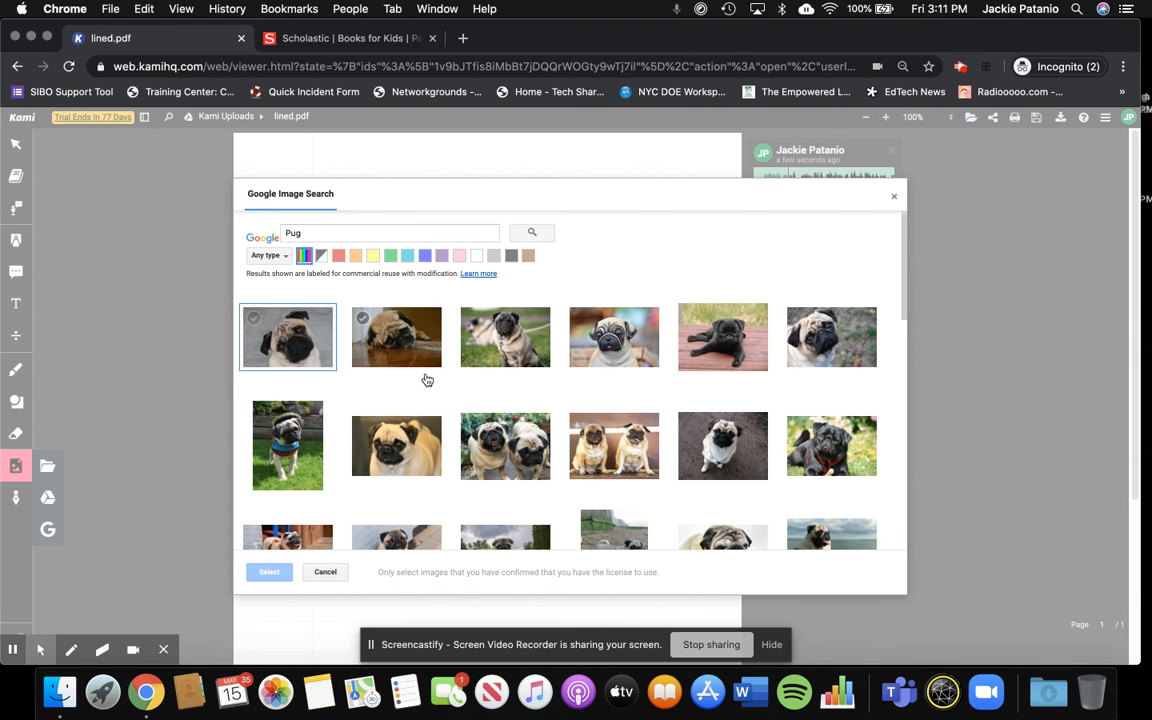
- Insert the first pug photo from the results and place it on the lined page, well below the bullets
click(282, 328)
click(266, 577)
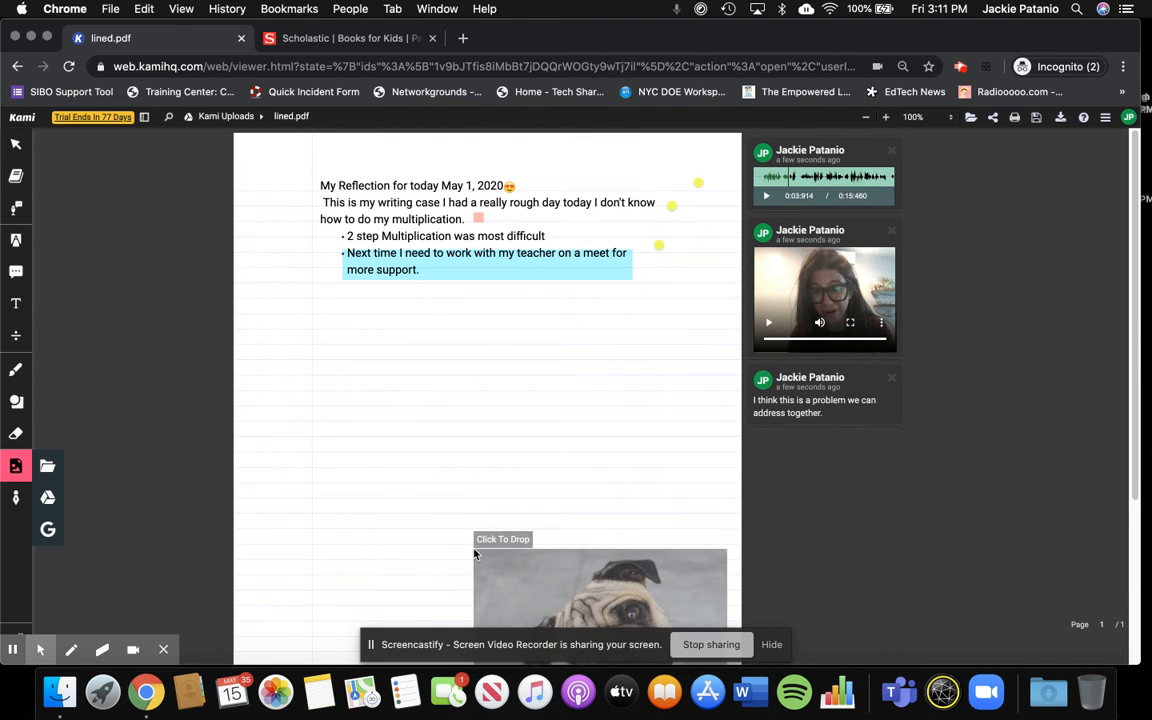
click(327, 413)
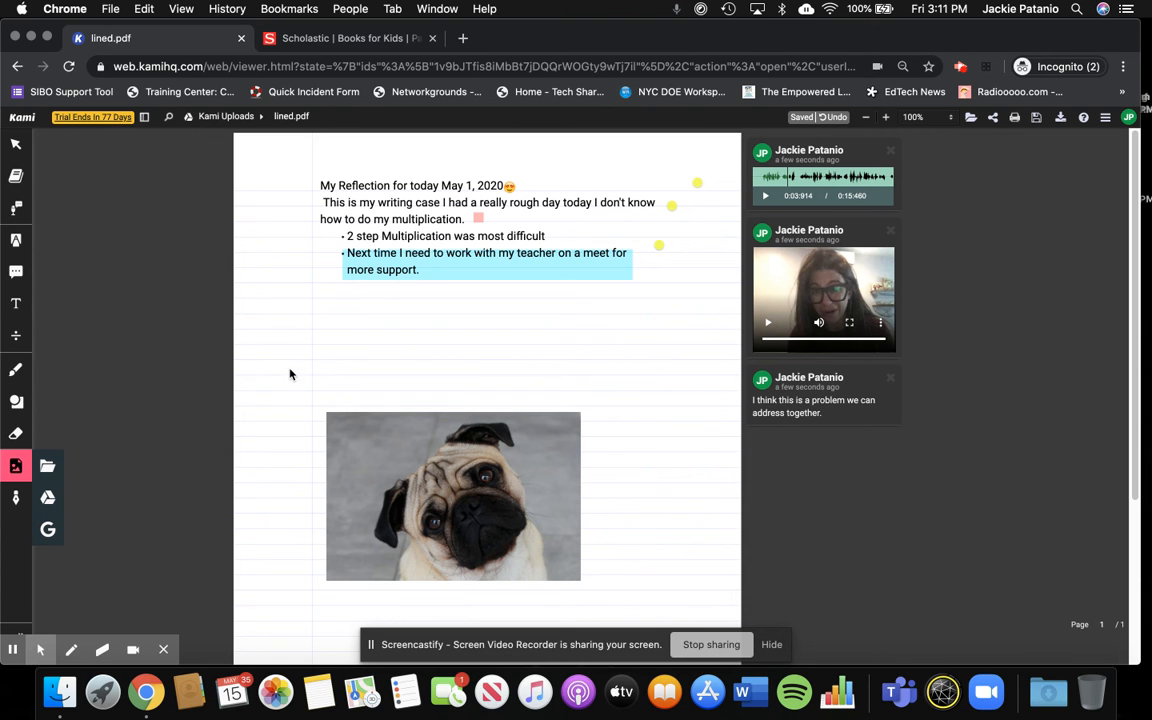
- Draw a black straight line from the upper edge of the pug photo diagonally up into the blank space above it
click(16, 373)
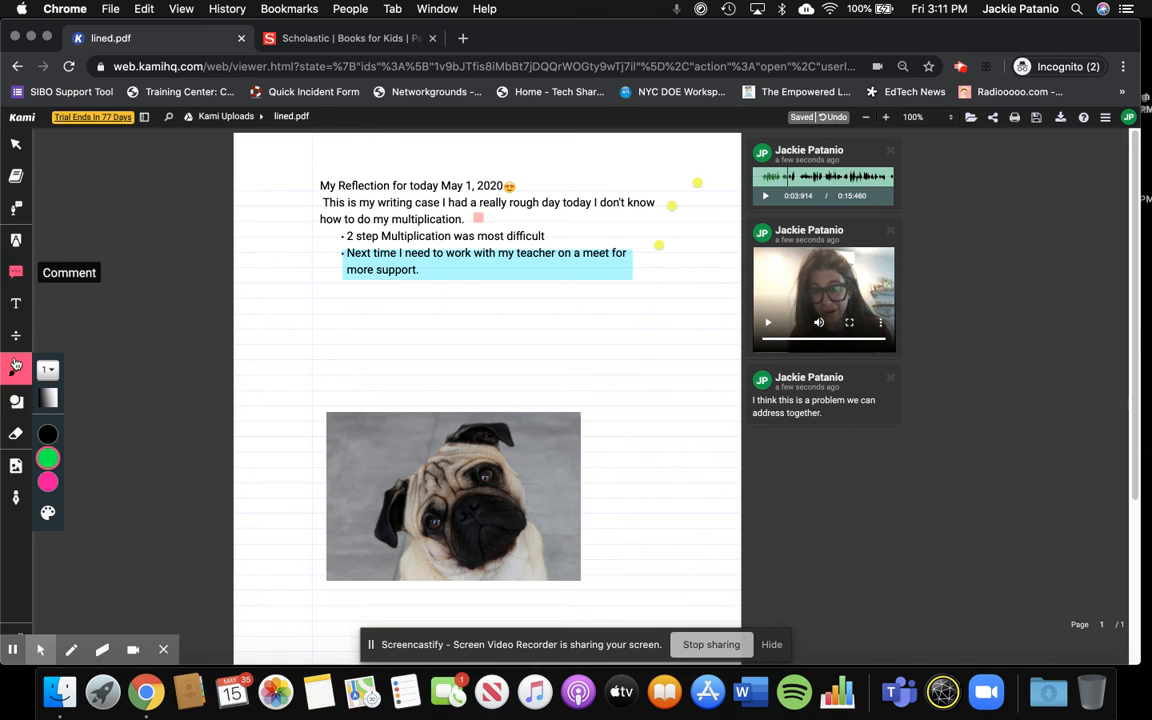
click(16, 400)
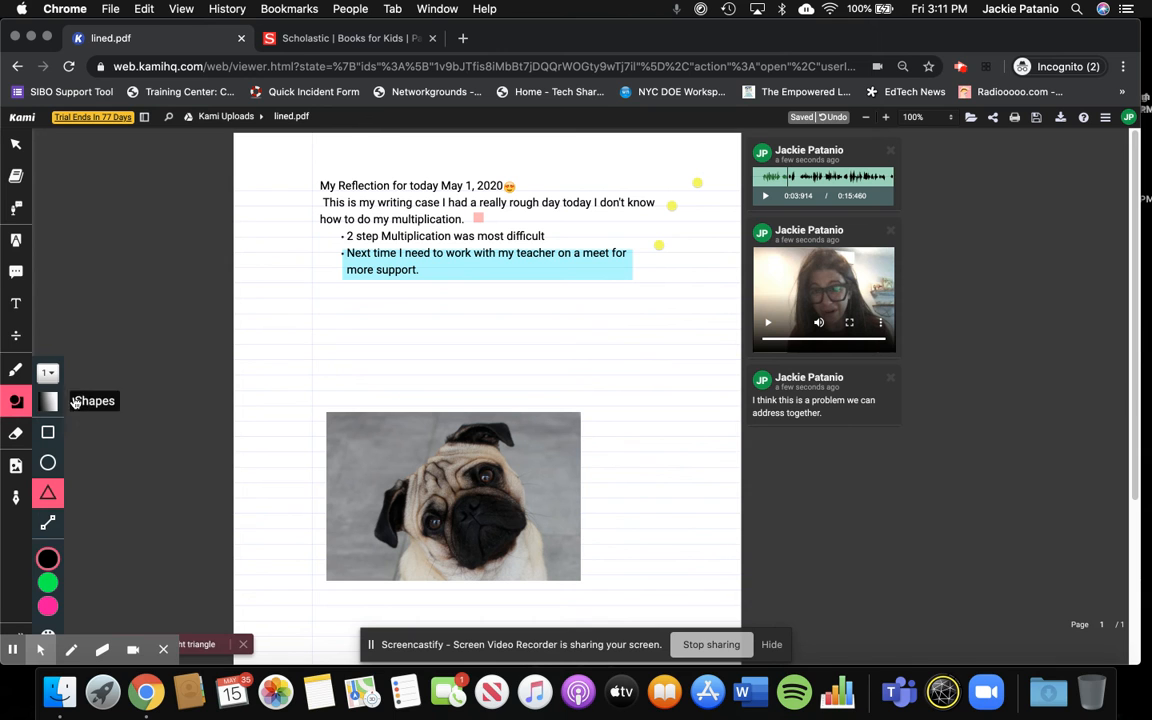
click(47, 523)
drag(431, 432, 475, 348)
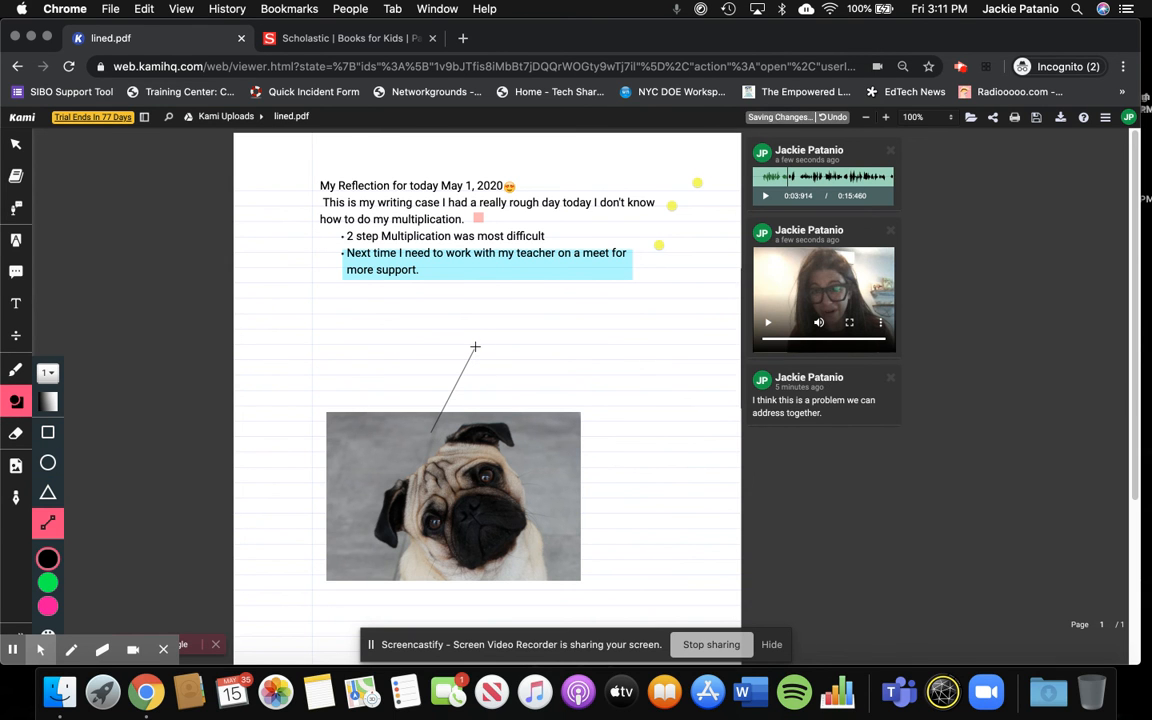
- Add a text box reading "This is a pug" at the upper end of the line above the photo
click(16, 303)
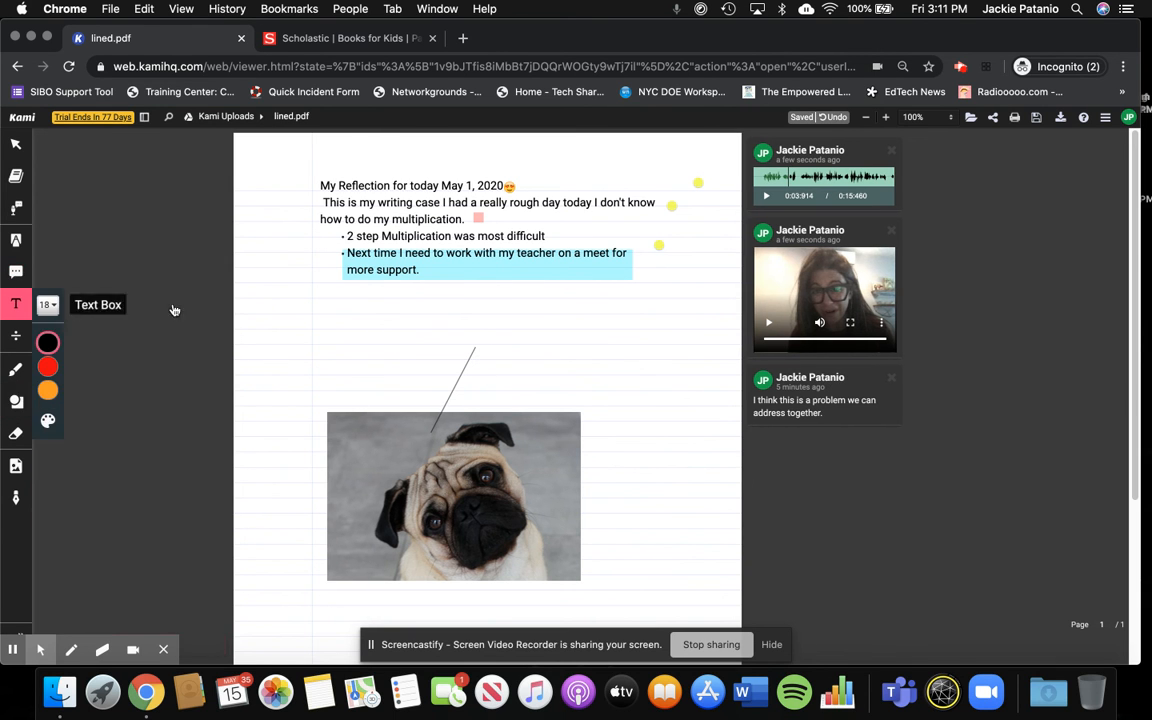
click(493, 337)
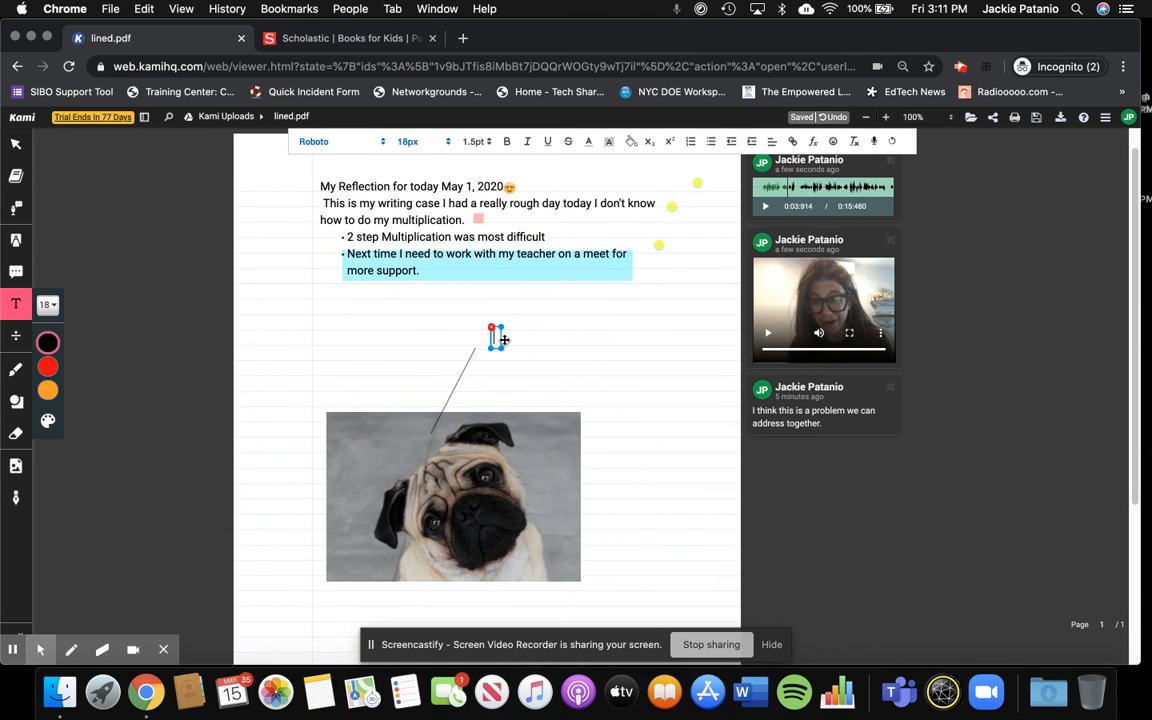
text(This is a pug)
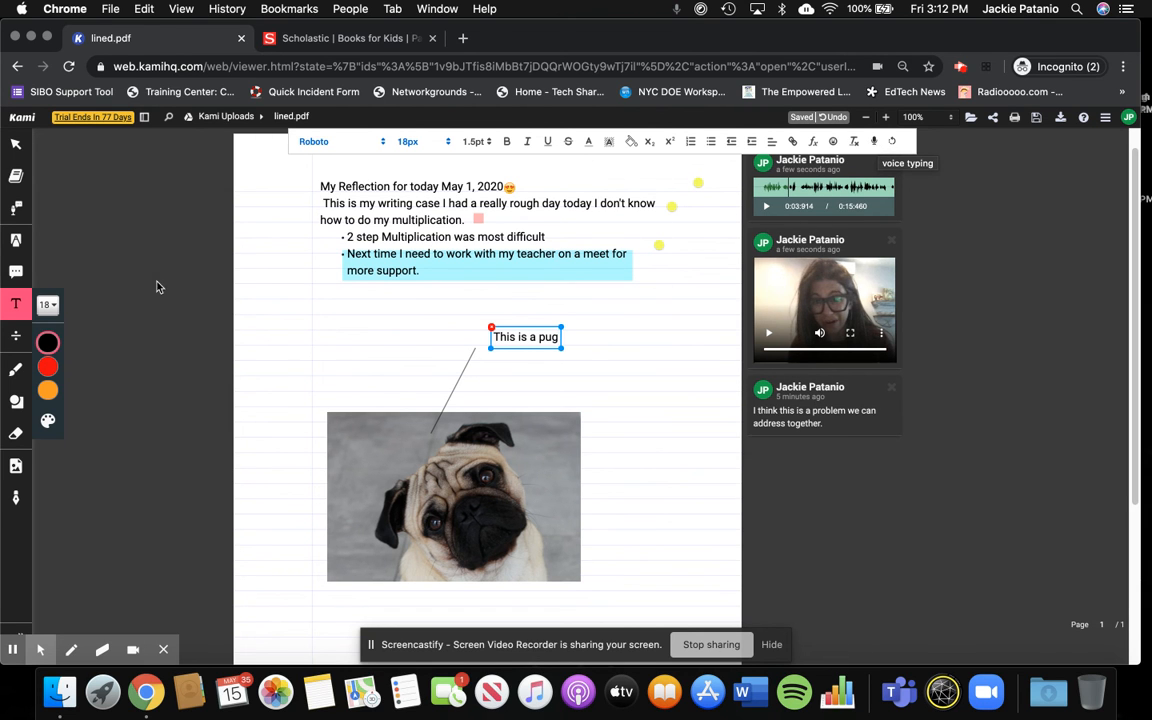
click(278, 533)
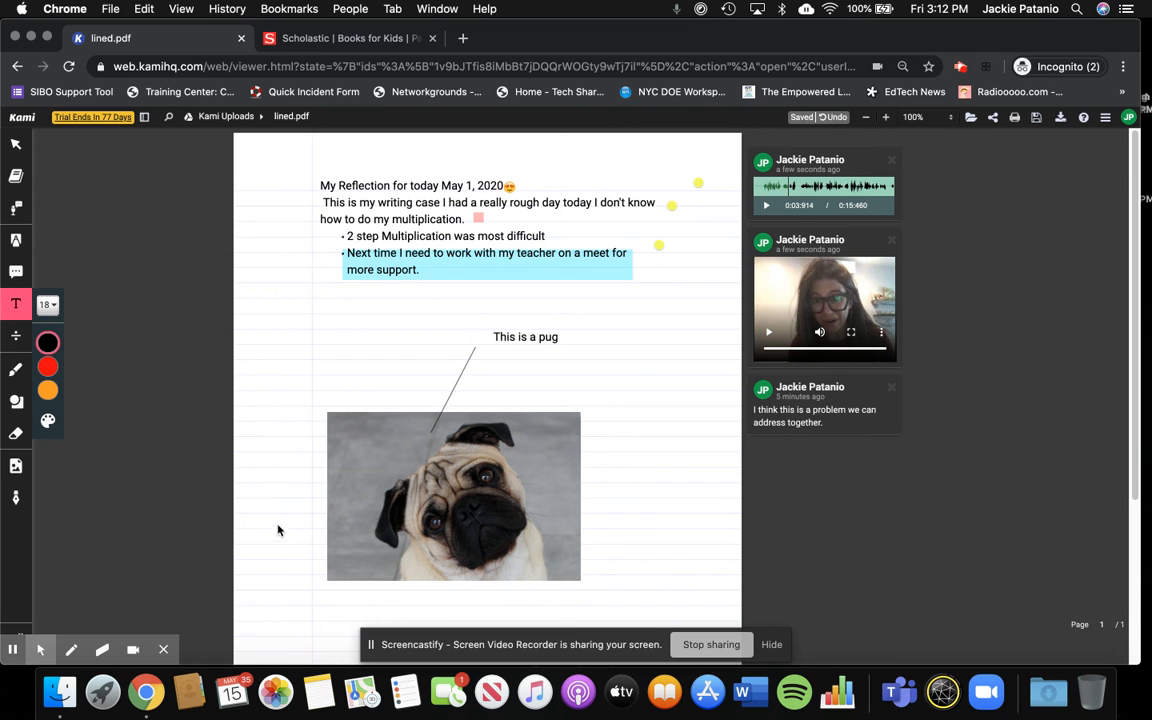
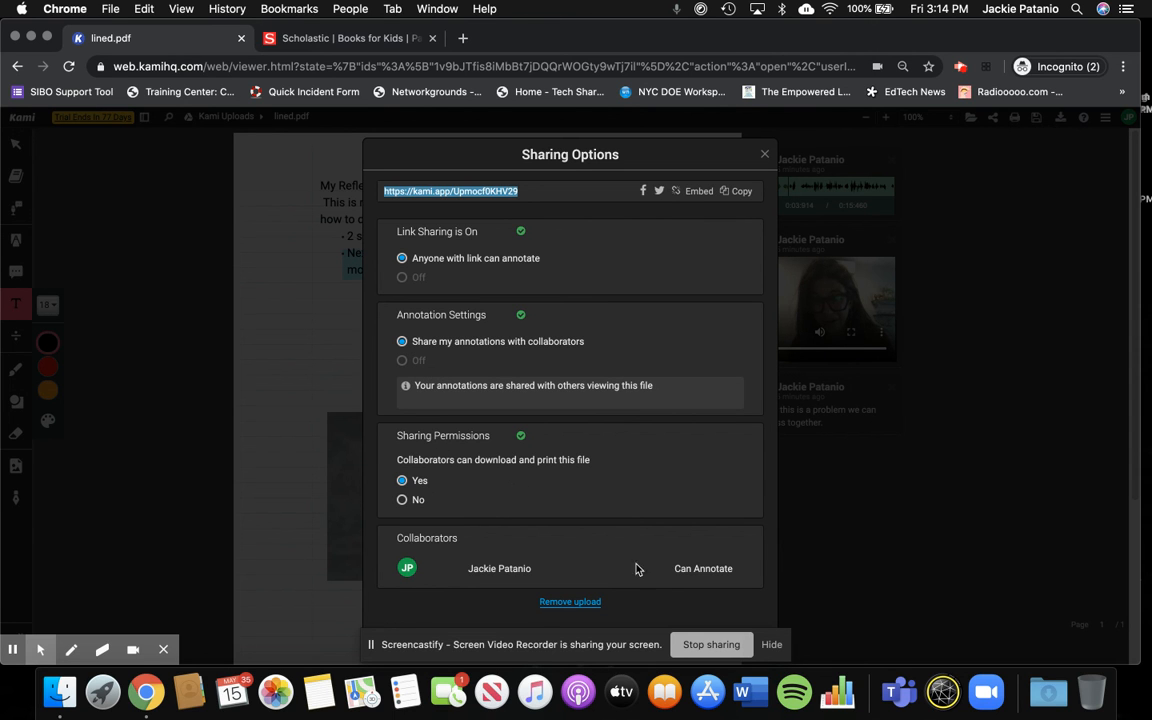
- Close the sharing options and start creating a Google Classroom assignment from lined.pdf
click(767, 440)
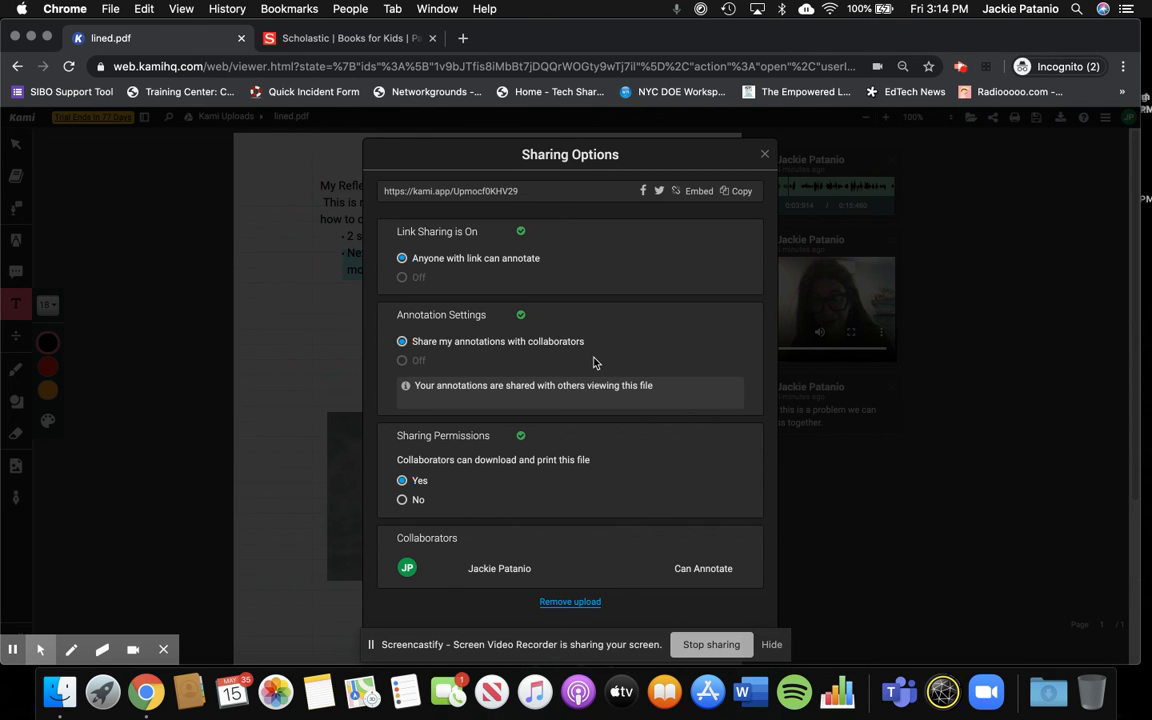
click(764, 154)
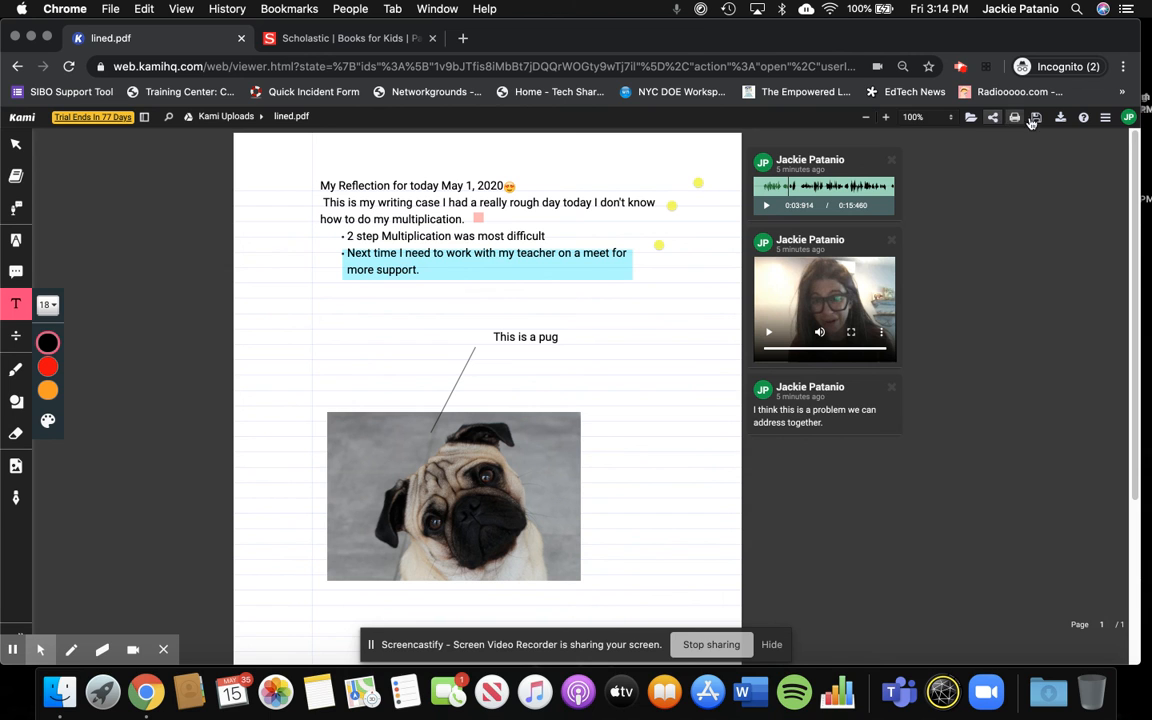
click(1102, 119)
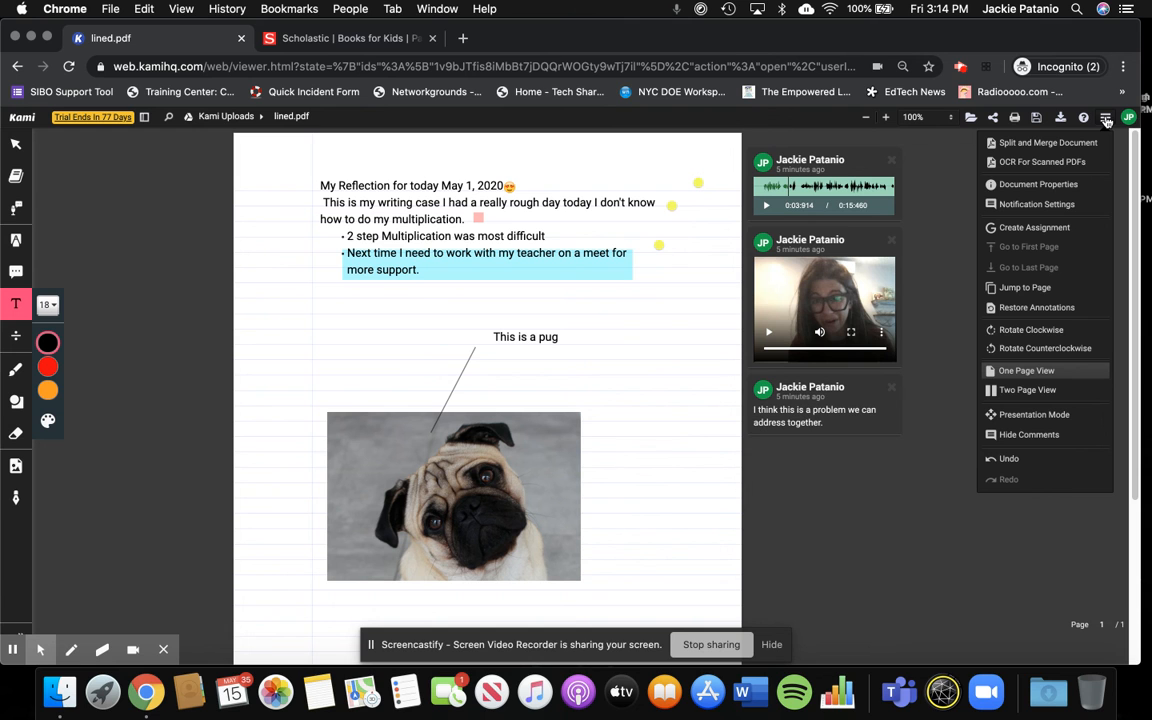
click(1048, 229)
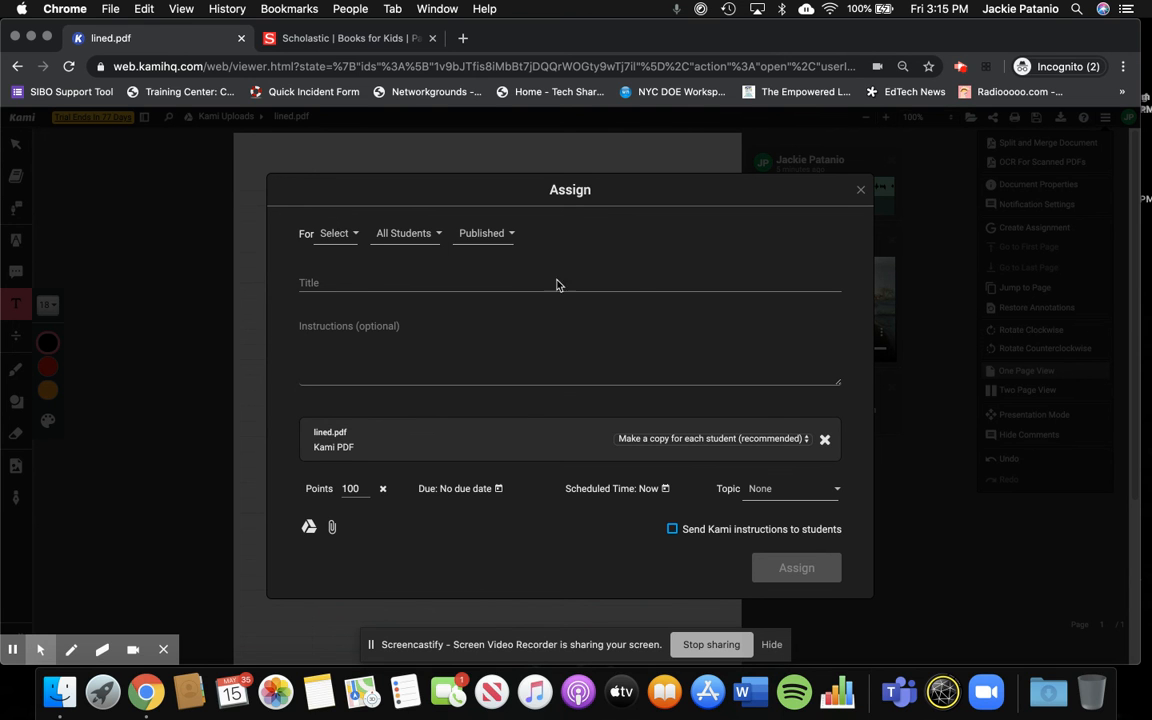
- Choose Online Learning 2019-2020 as the class that receives the assignment
click(352, 234)
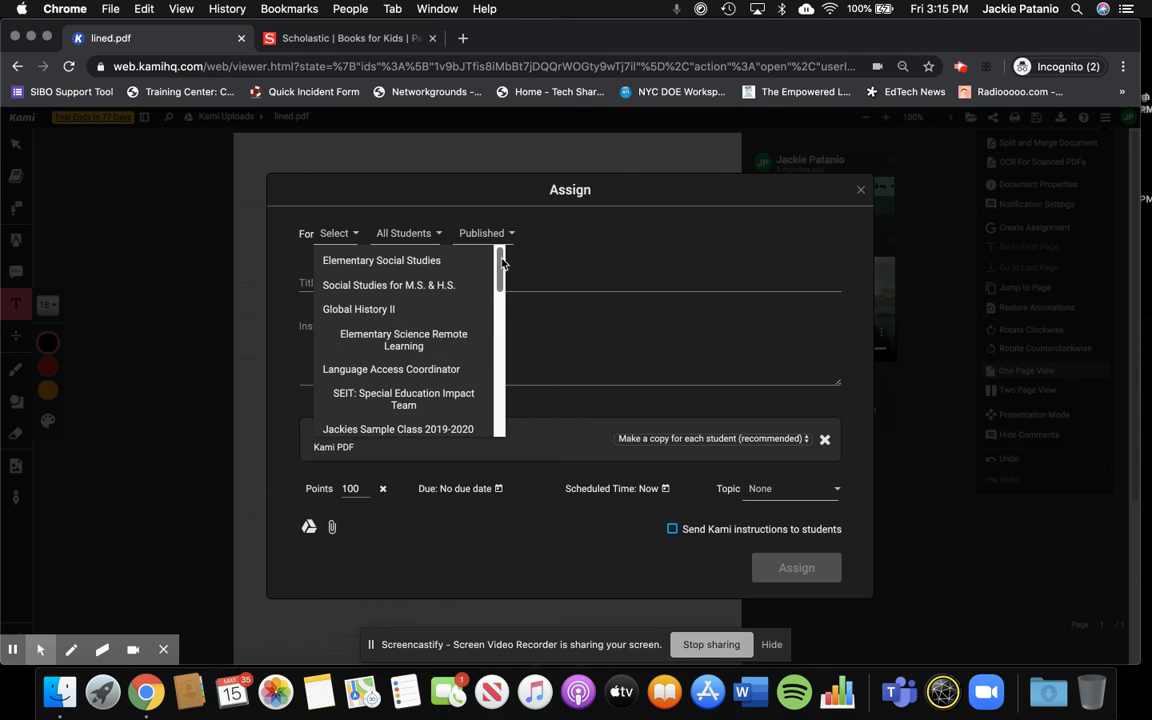
scroll(502, 265, down, 3)
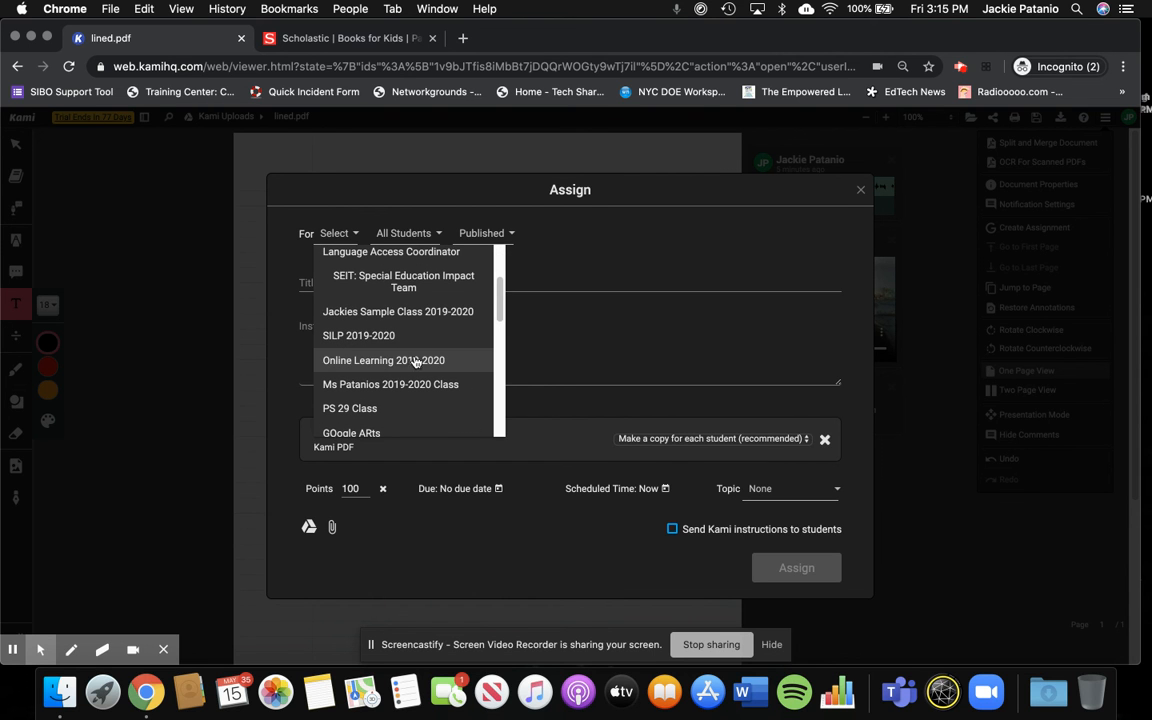
click(416, 361)
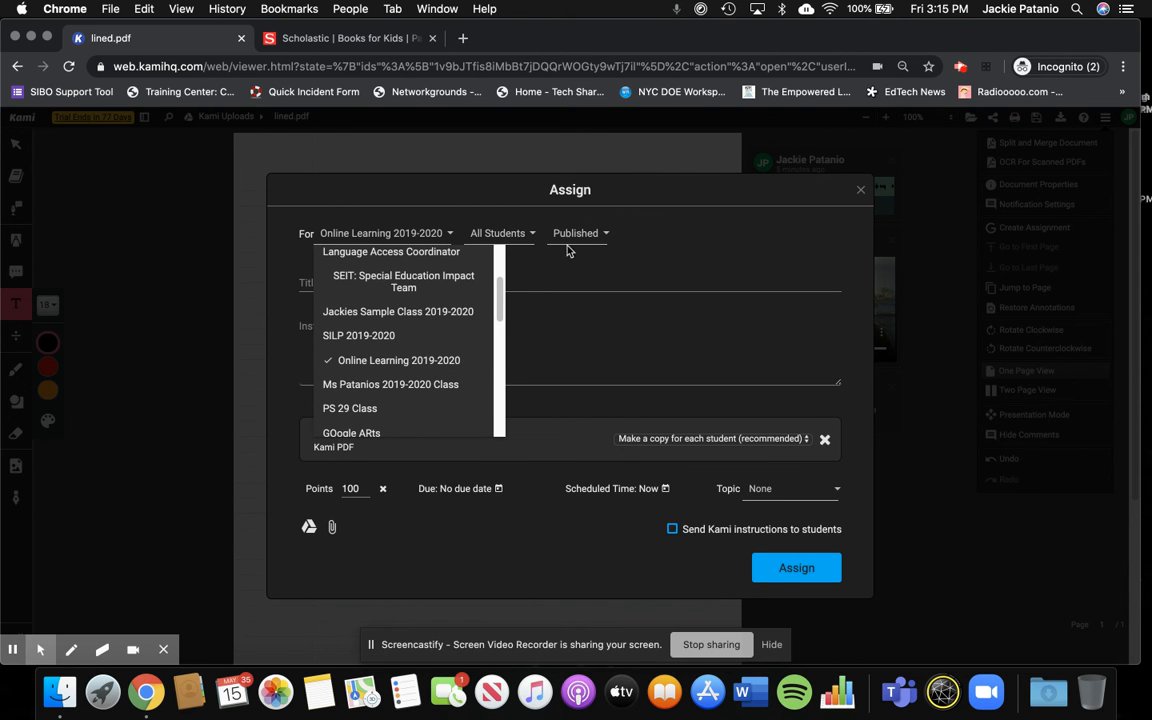
- Limit the assignment to the first three students in the class list and check the publishing status options
click(524, 237)
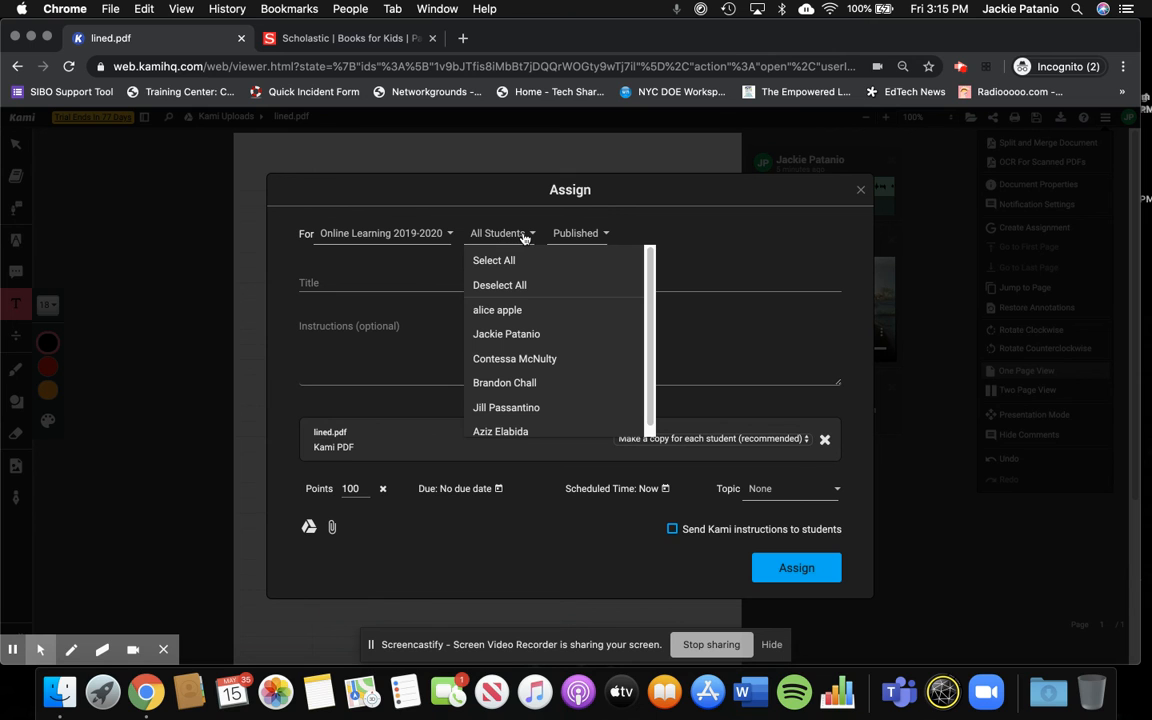
click(508, 358)
click(505, 338)
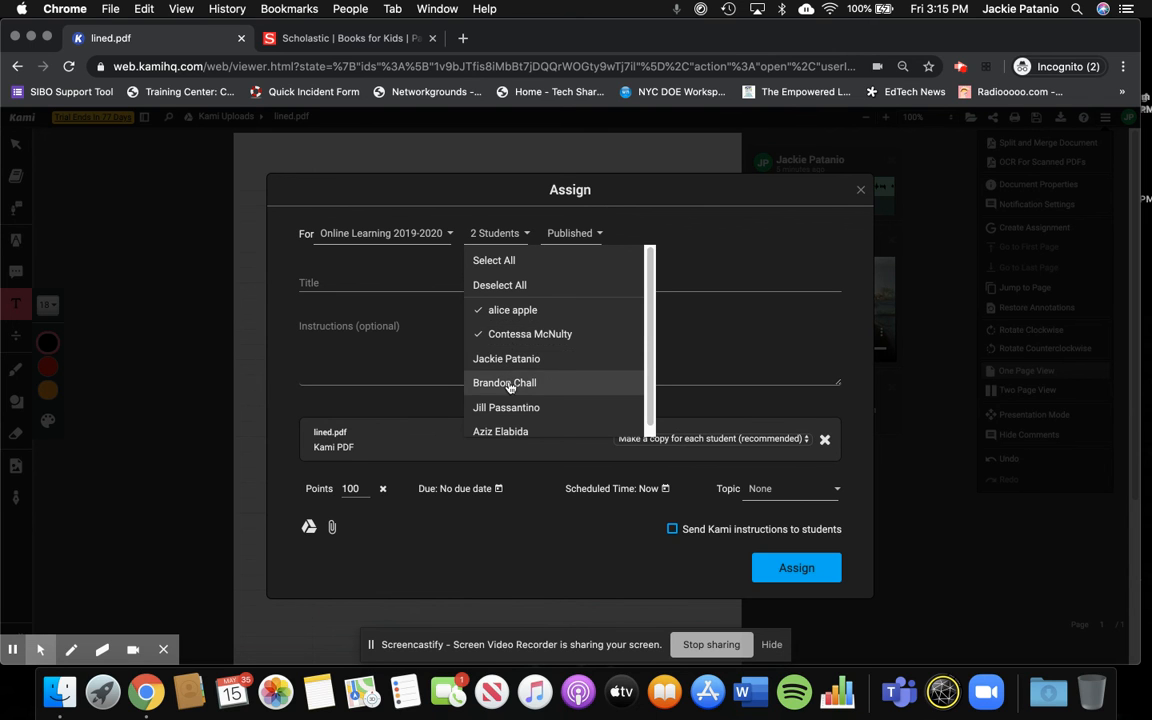
click(507, 359)
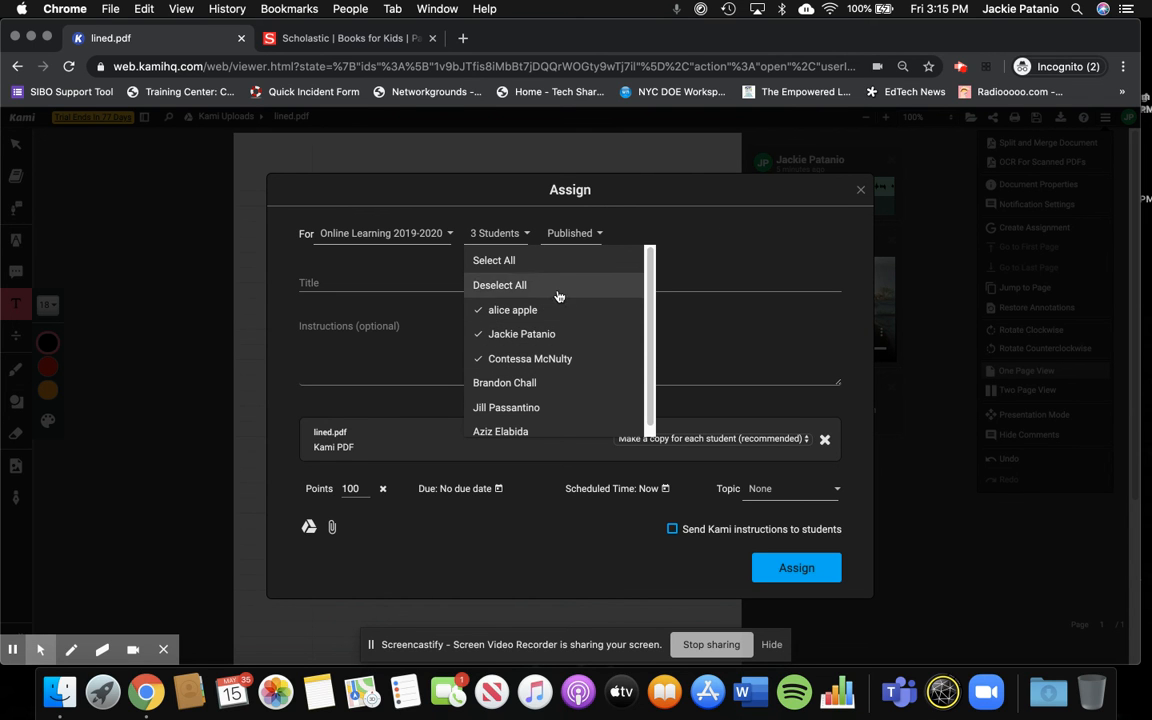
click(669, 226)
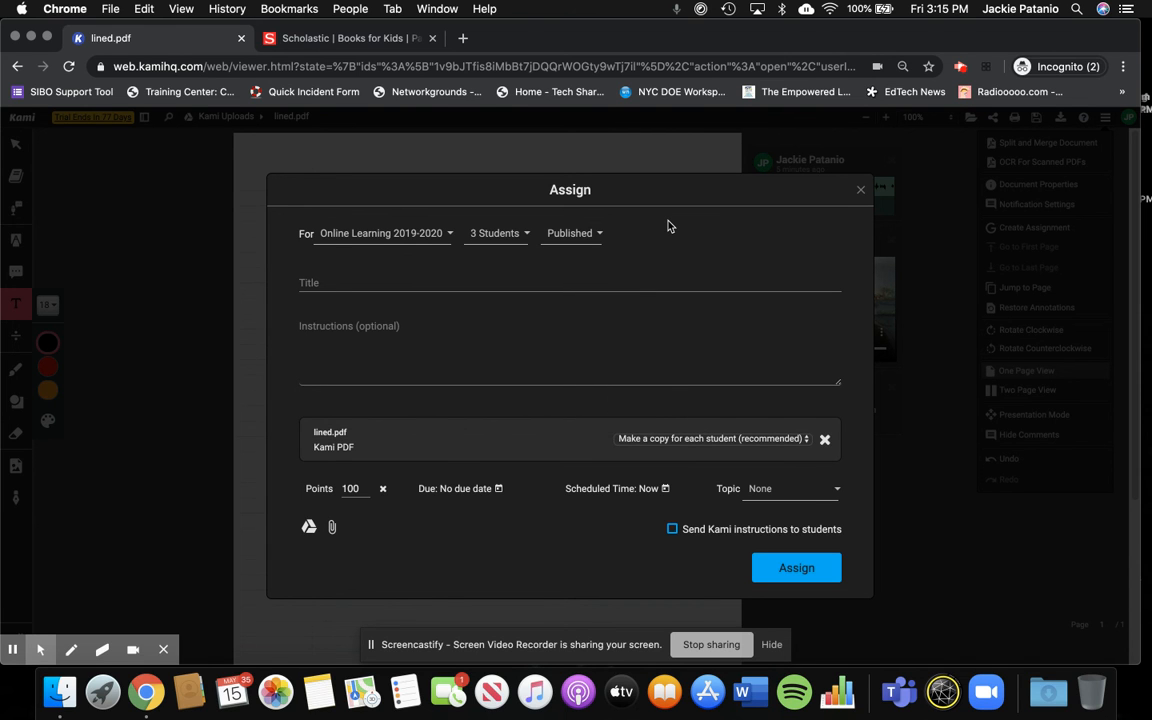
click(568, 234)
click(615, 232)
- Title the assignment "Writing Reflection"
click(373, 282)
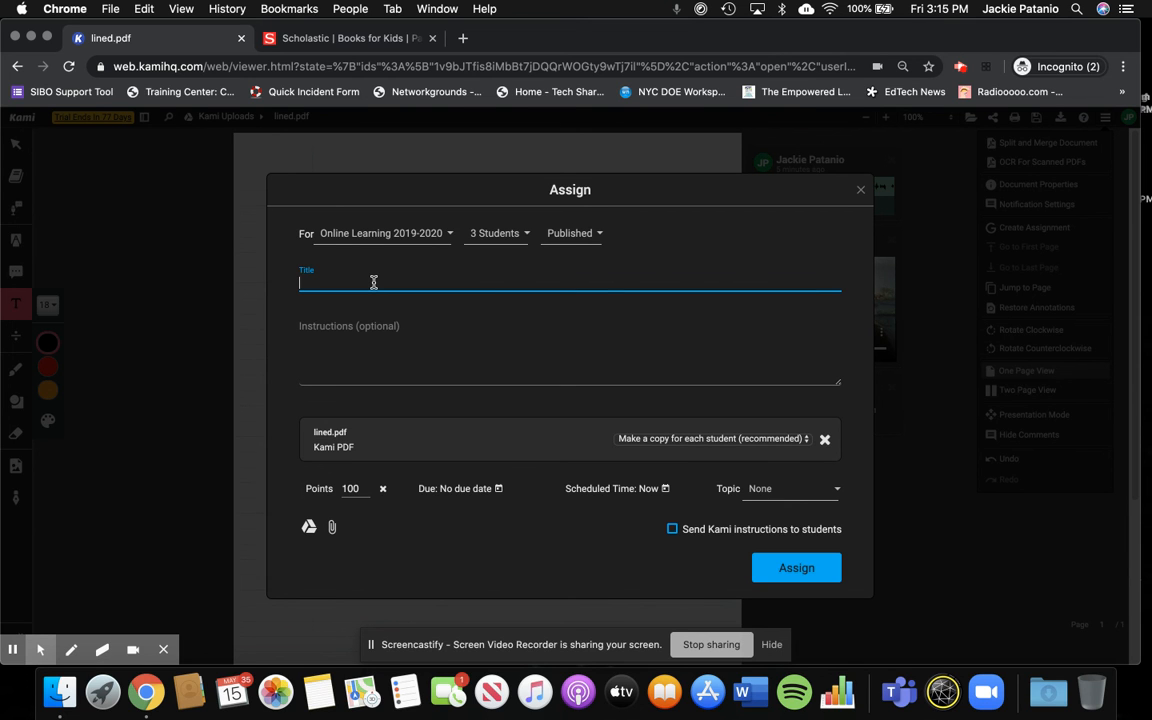
text(W)
key(BackSpace)
text(Writing Reflection)
- Begin the instructions with "PLease add in" and change the assignment title to "Weekly Reflection"
click(357, 349)
text(Please add in)
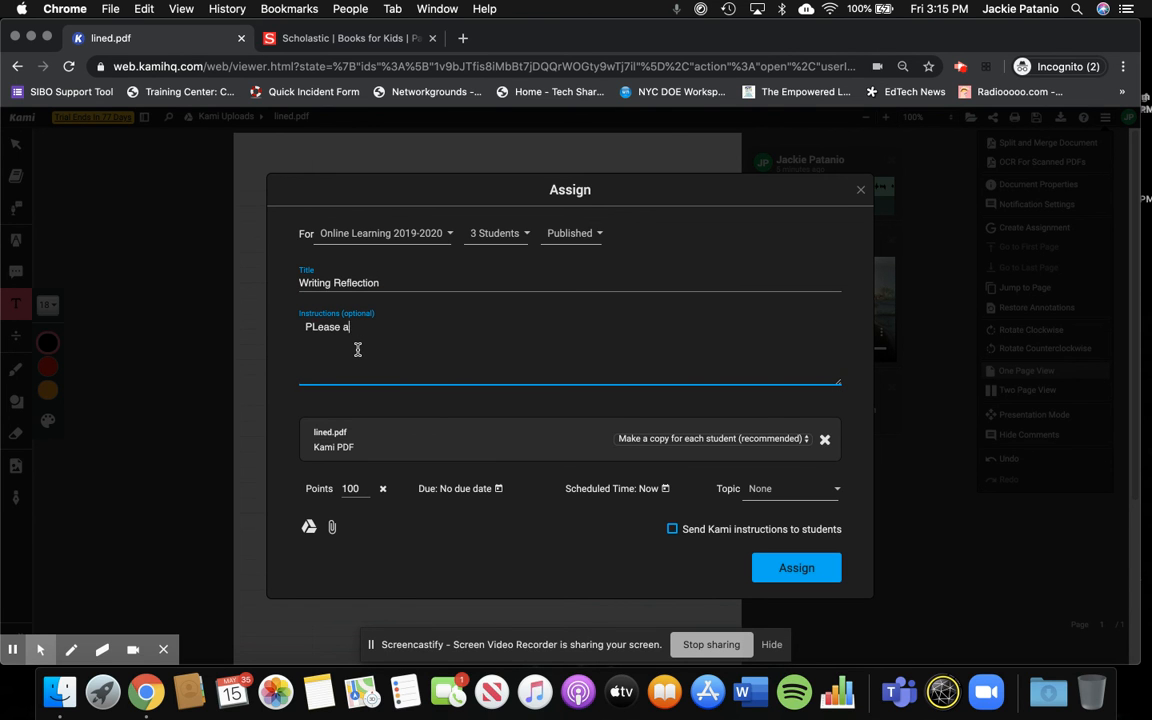
double_click(308, 291)
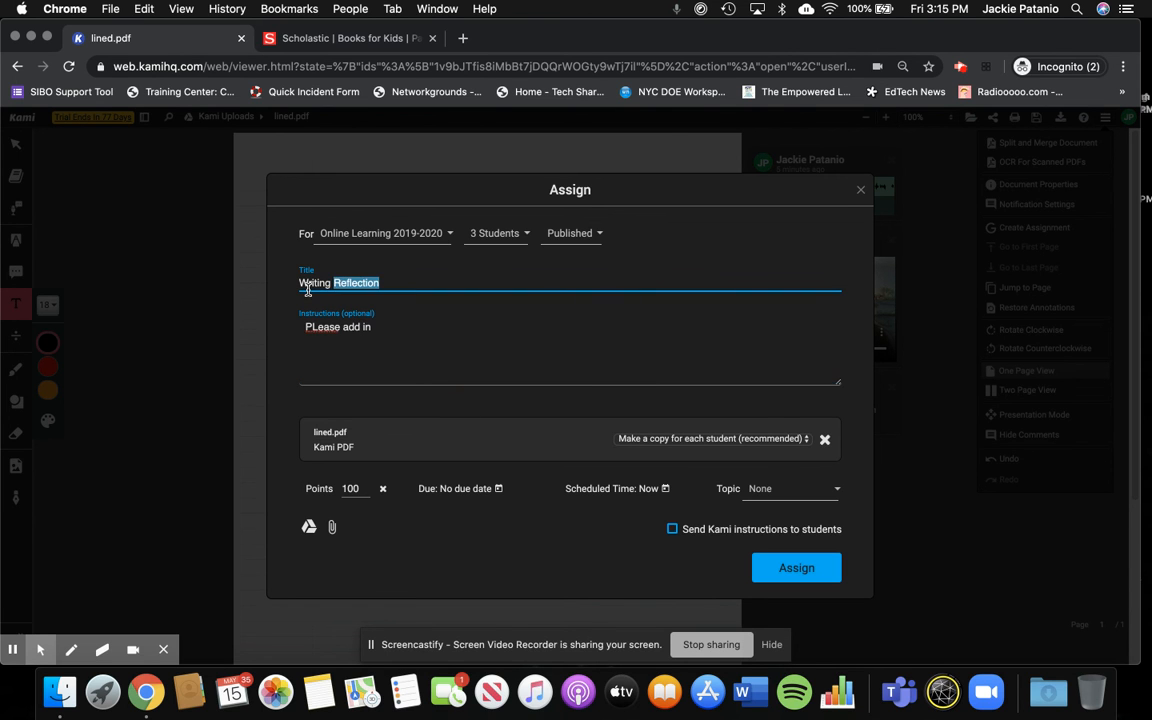
double_click(310, 283)
text(Weekly)
- Write the instructions "PLease add in your reflection about the weeks assignments, use the voice to text features if you need. Also"
click(350, 328)
triple_click(350, 330)
text(PLease add)
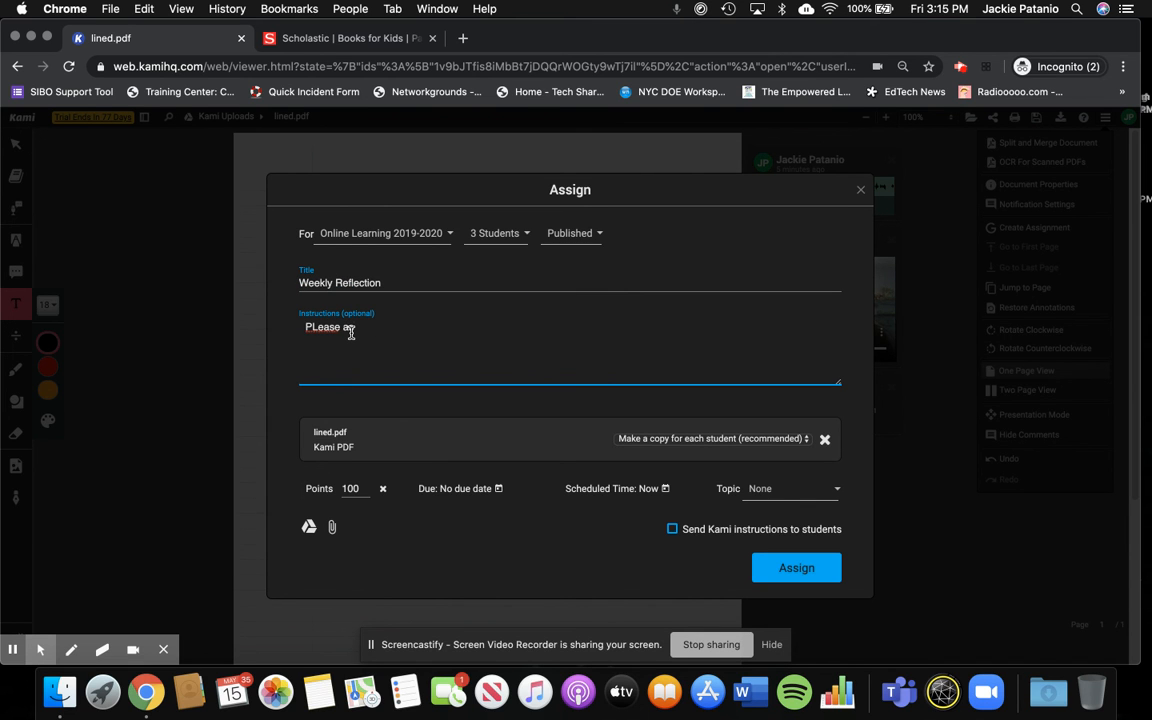
text( in your reflection about the weeks assignem)
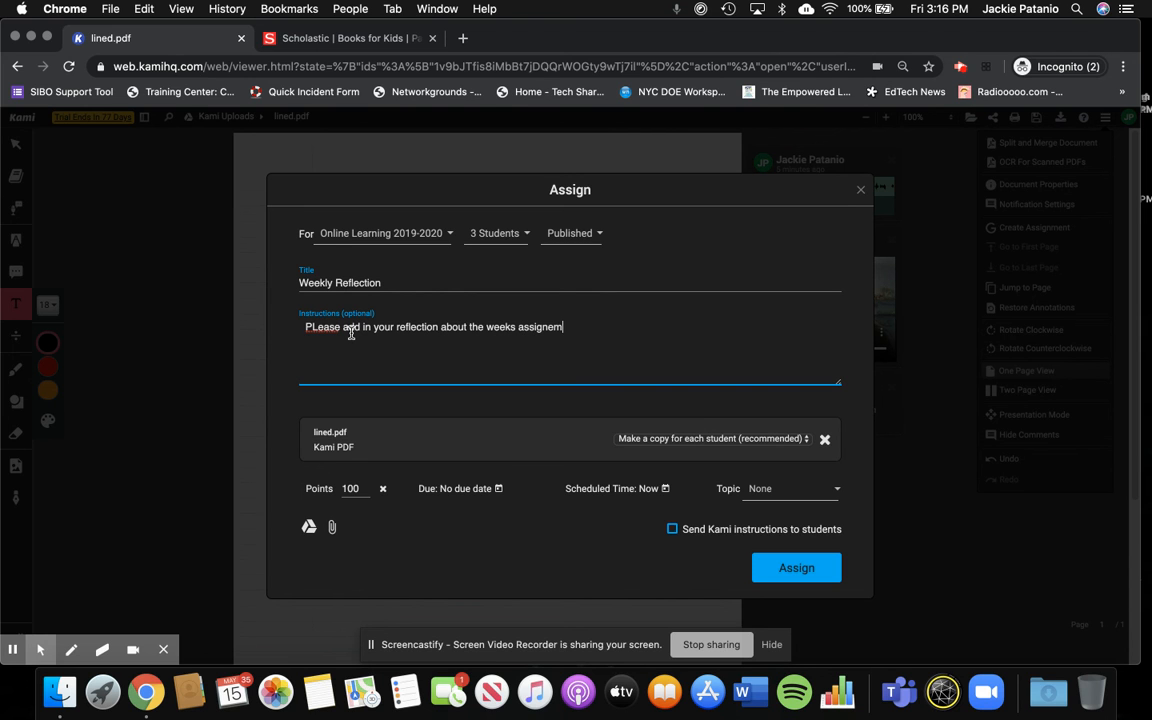
key(BackSpace)
key(BackSpace)
text(ments, w)
key(BackSpace)
text(use the voice to text features if you need. Also )
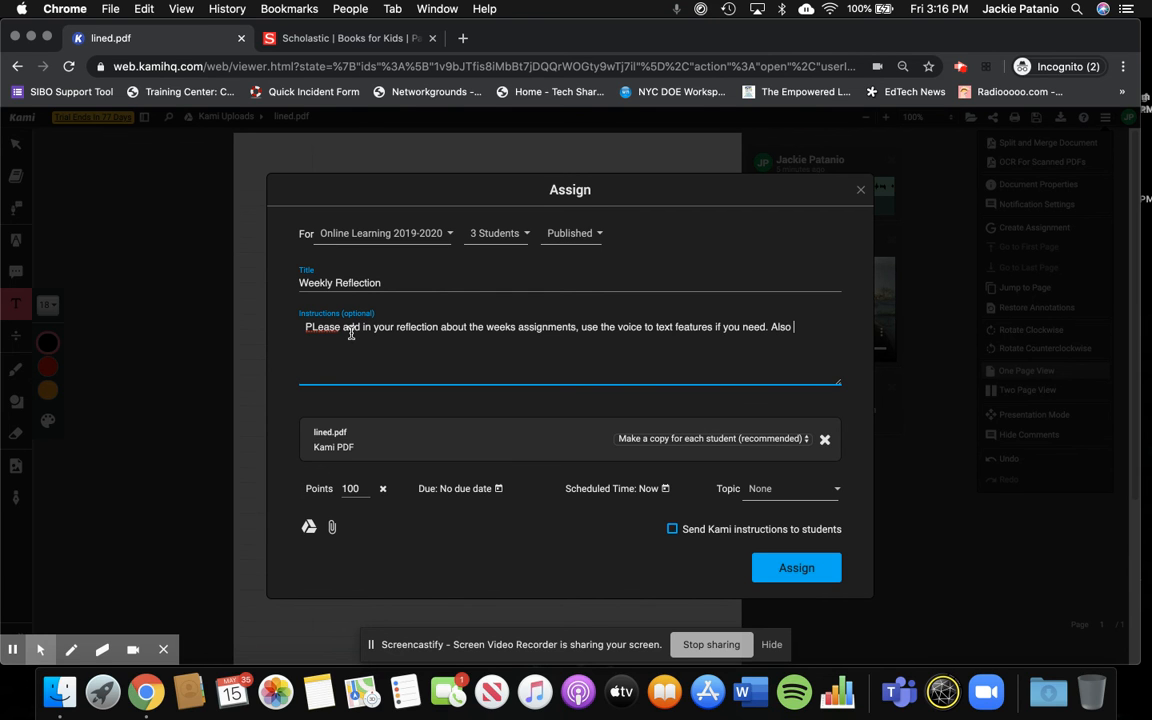
text(a)
- Continue the instructions with "when add in your reflection if you need to make modifications add comments on the side. You can use voice or video."
key(BackSpace)
text(when add in your reflection if you need to make modifications )
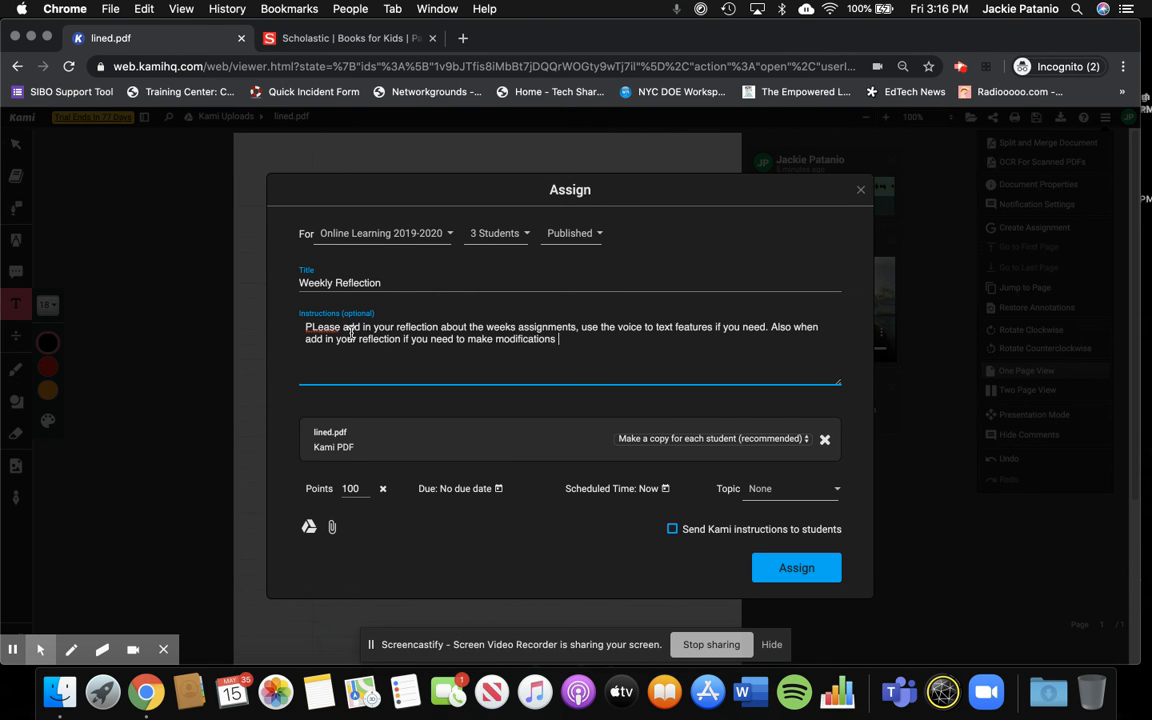
text(add comments on the side)
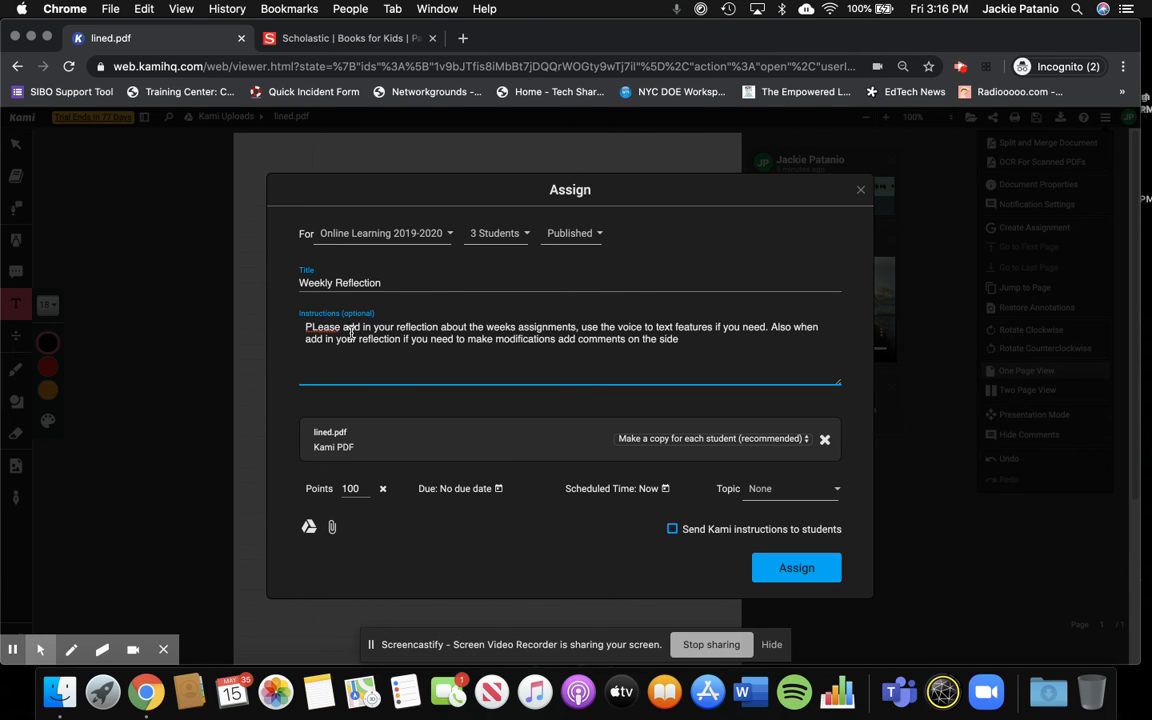
text(. You can use voice or video.)
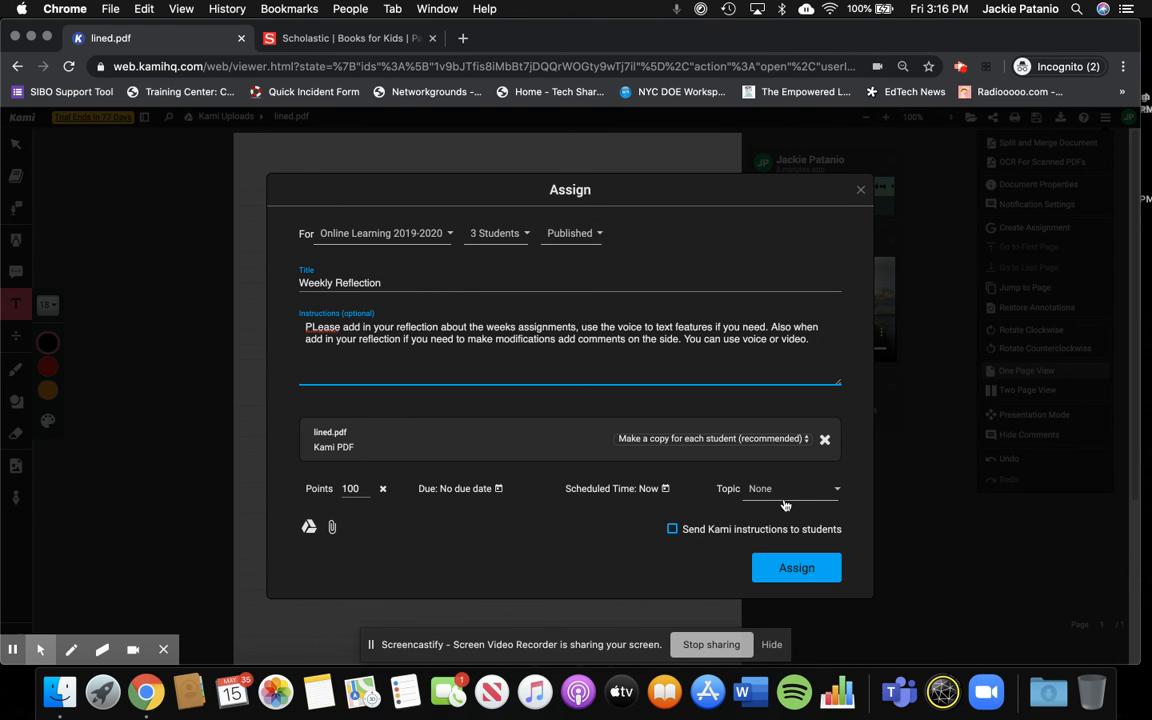
- Set the assignment topic to Response Journals and enable sending Kami instructions to students
click(838, 493)
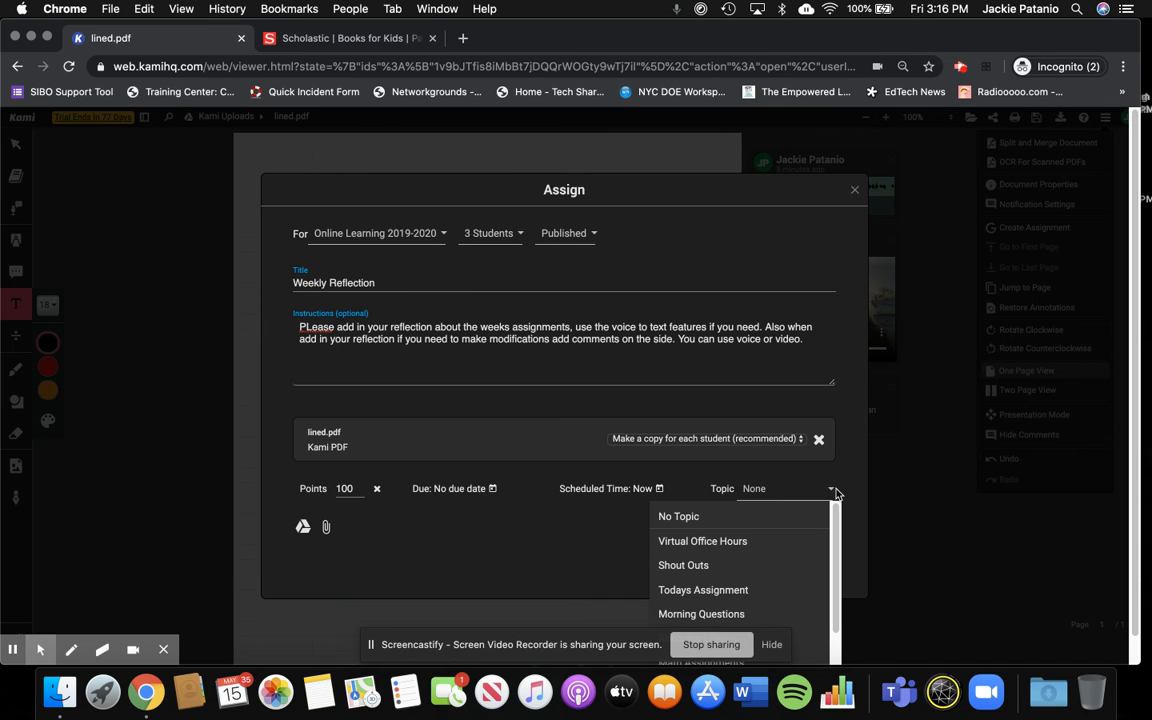
scroll(829, 572, down, 2)
scroll(827, 580, down, 1)
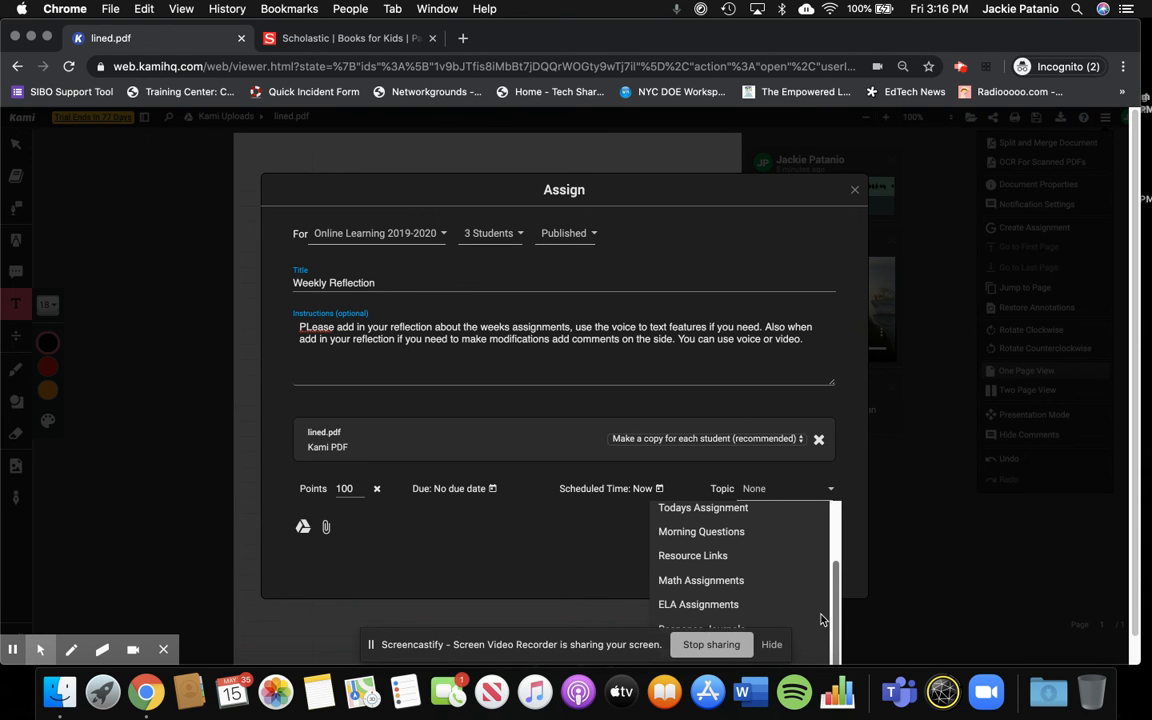
drag(519, 653, 293, 652)
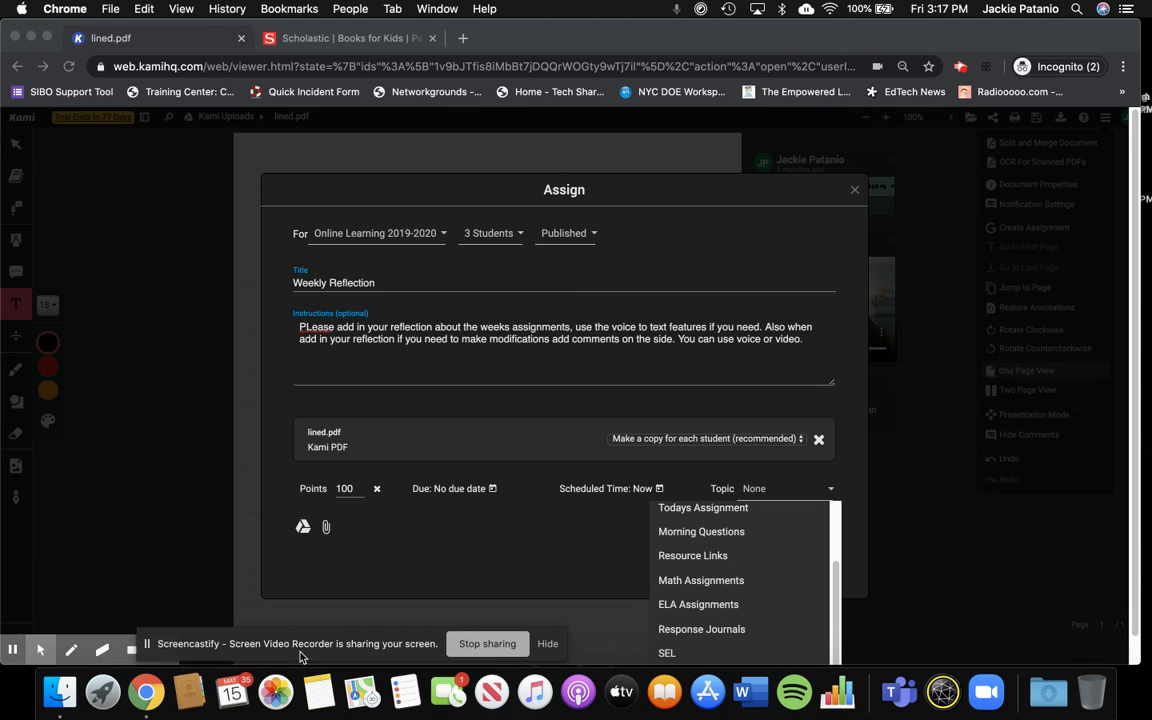
click(722, 634)
click(720, 630)
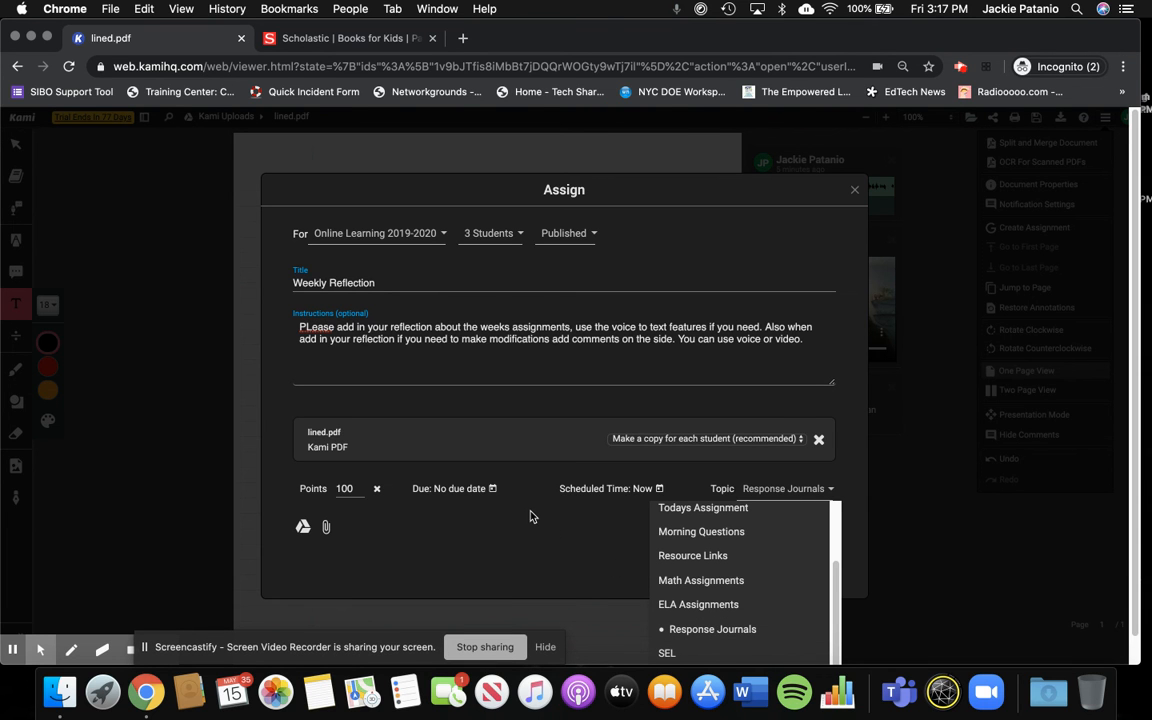
click(510, 538)
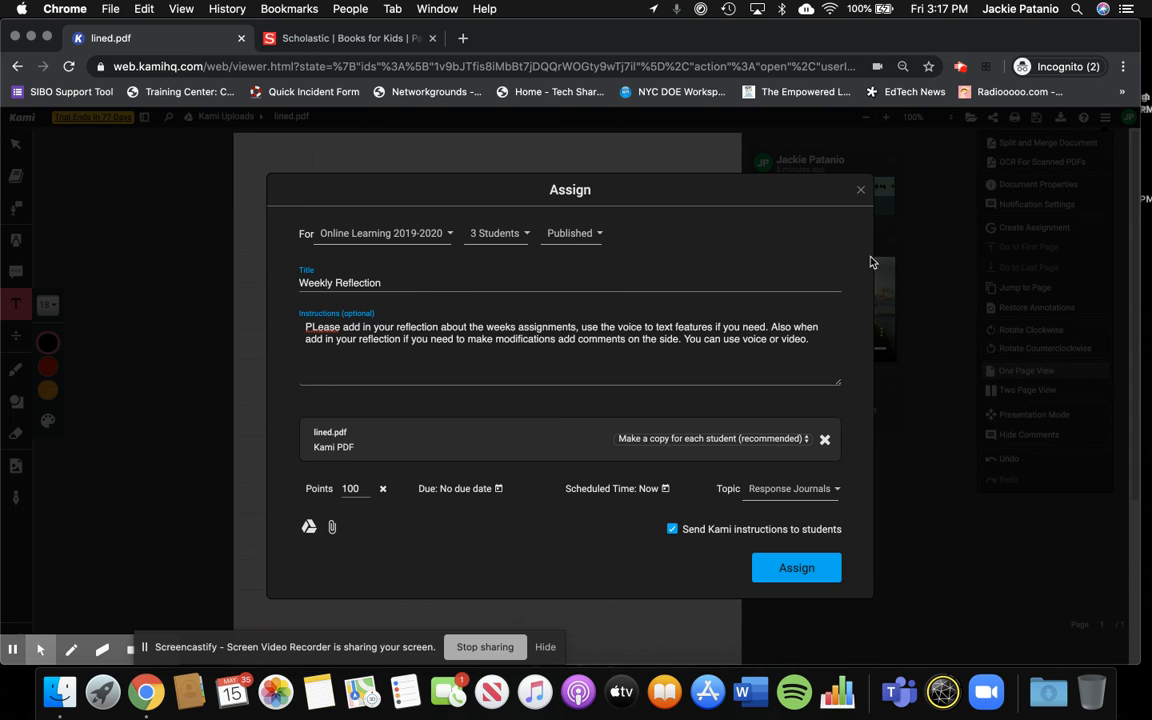
- Review the students selected for the assignment and view the Google Drive file picker for attachments
click(510, 234)
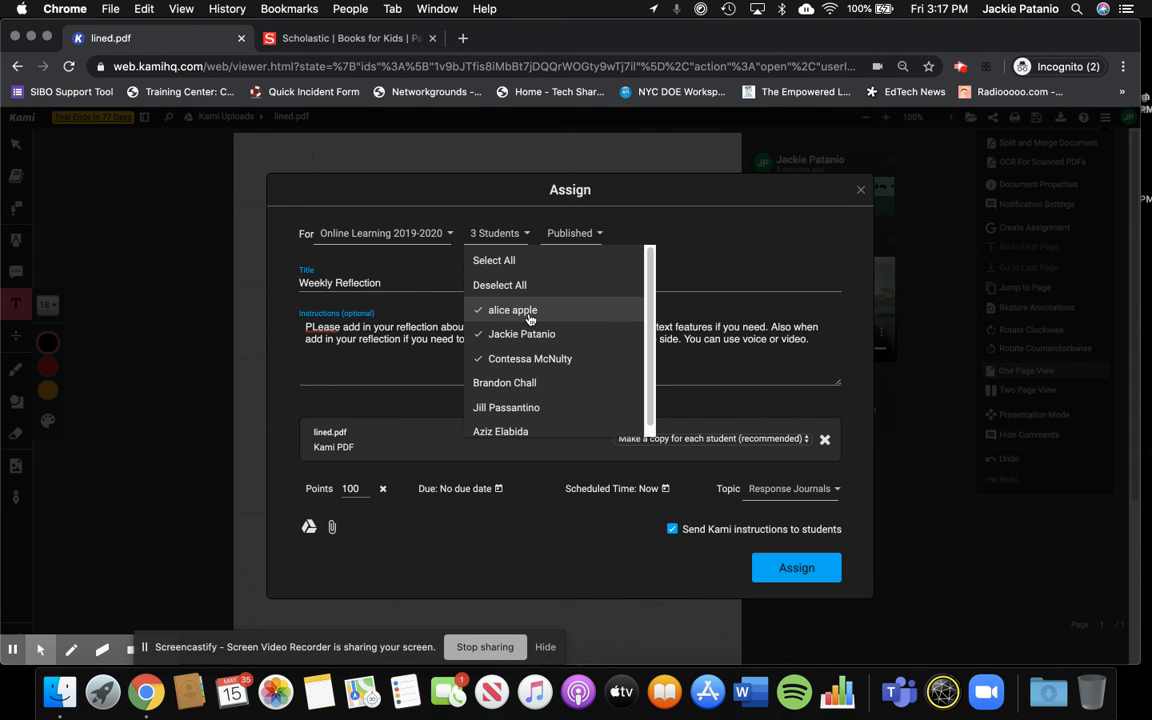
click(453, 553)
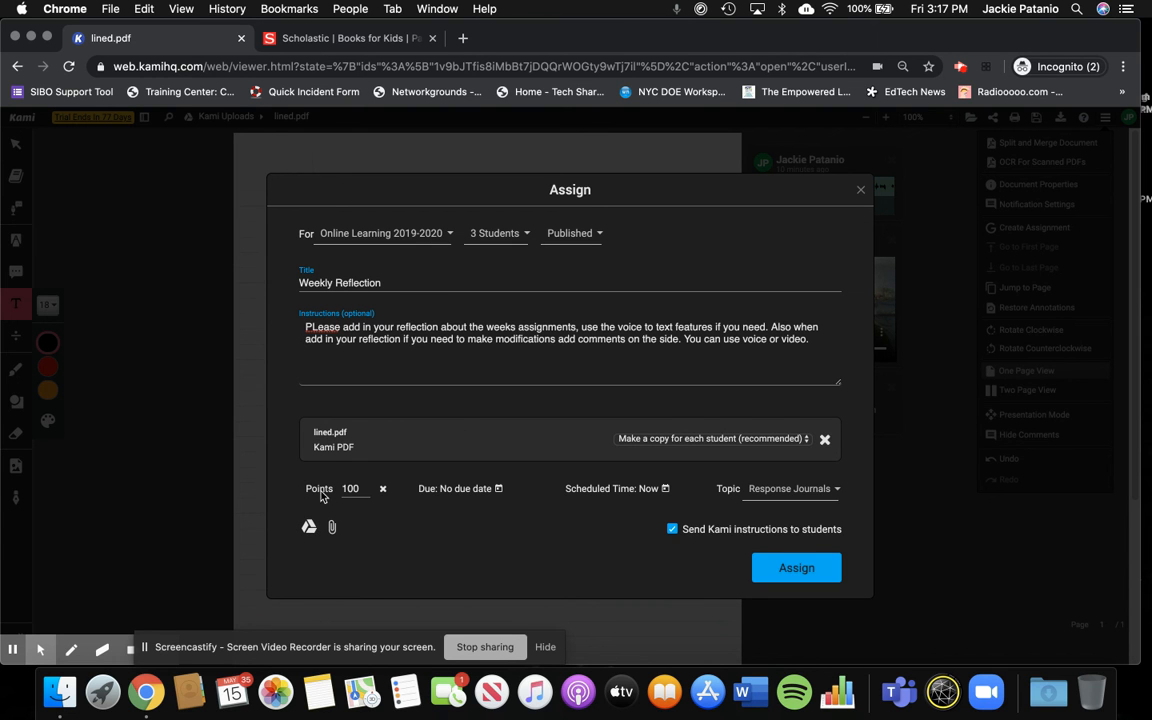
click(309, 529)
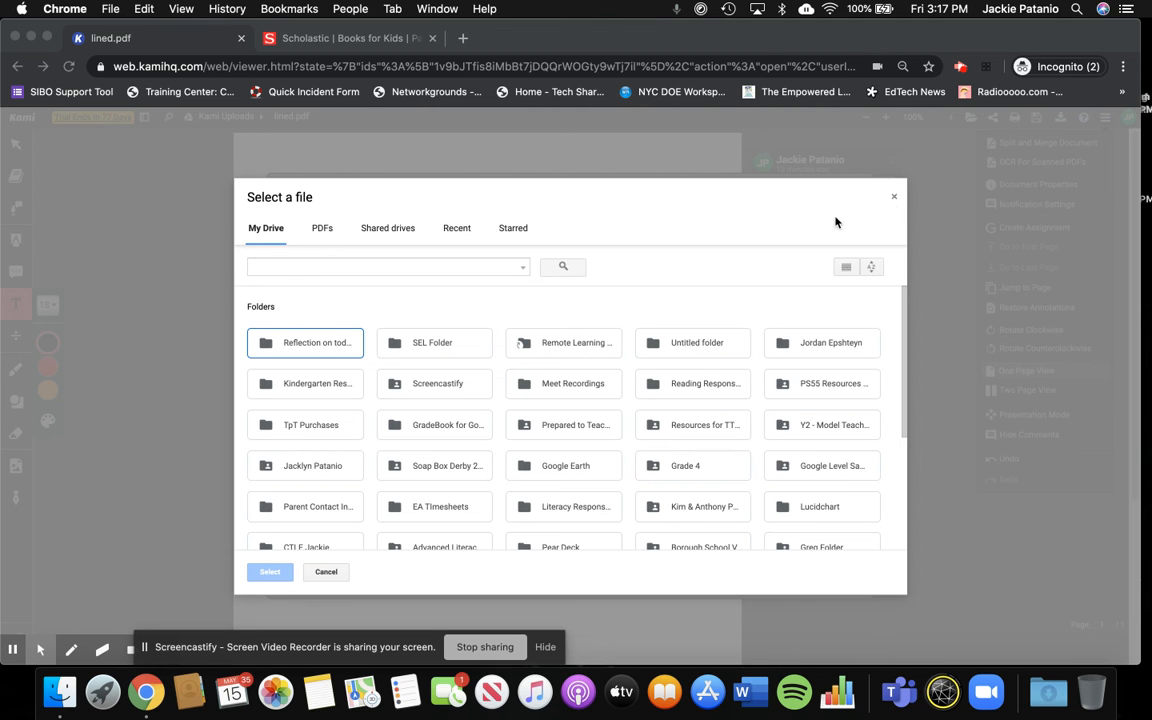
click(894, 199)
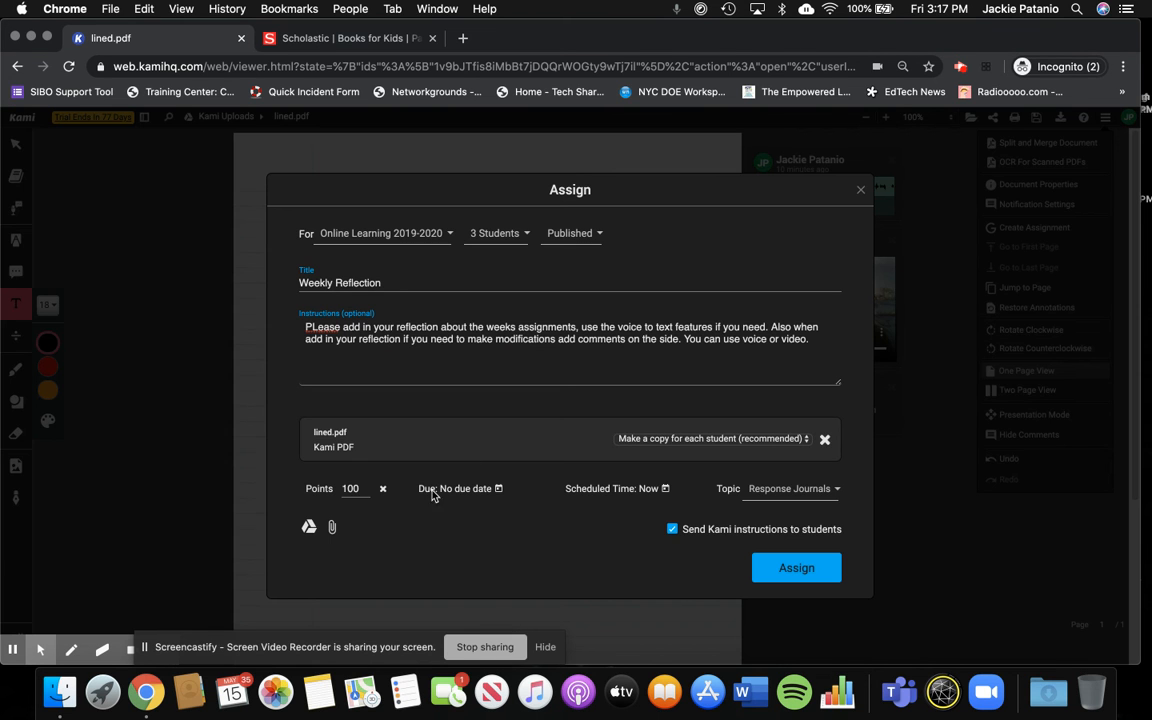
- Assign the Weekly Reflection to the students and open the created assignment in Google Classroom
click(797, 568)
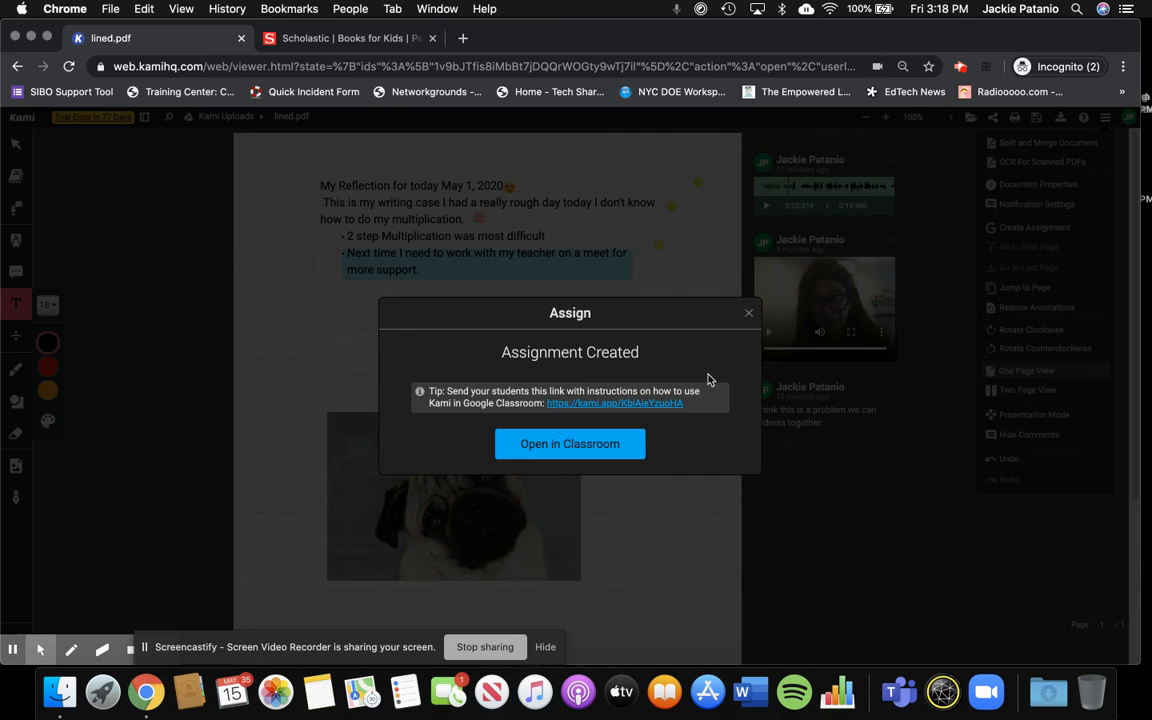
click(600, 447)
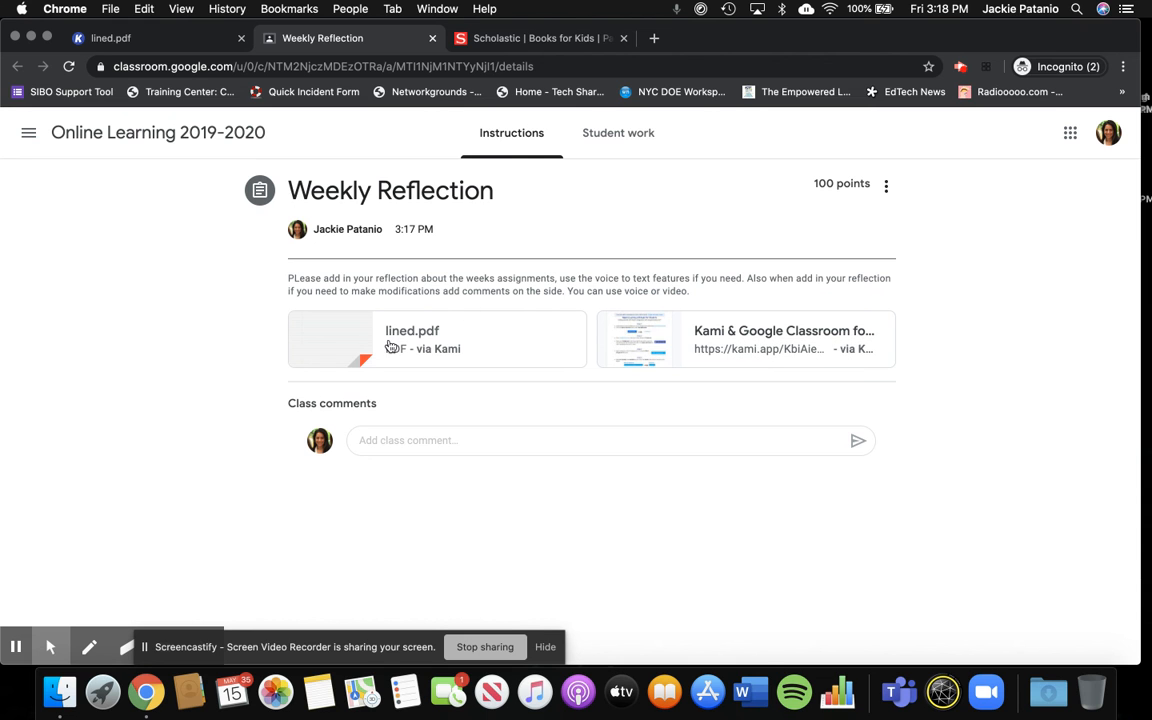
- Open the attached Kami & Google Classroom student guide and read through its steps to the resource links
click(677, 340)
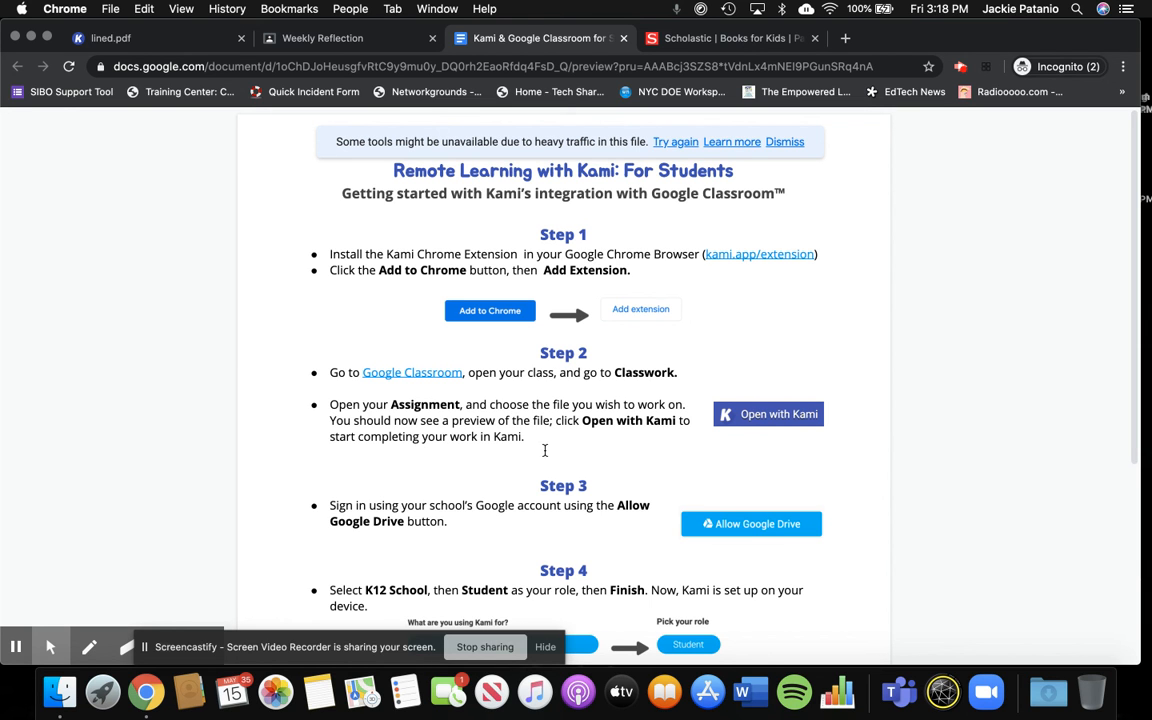
double_click(953, 470)
scroll(1023, 417, down, 5)
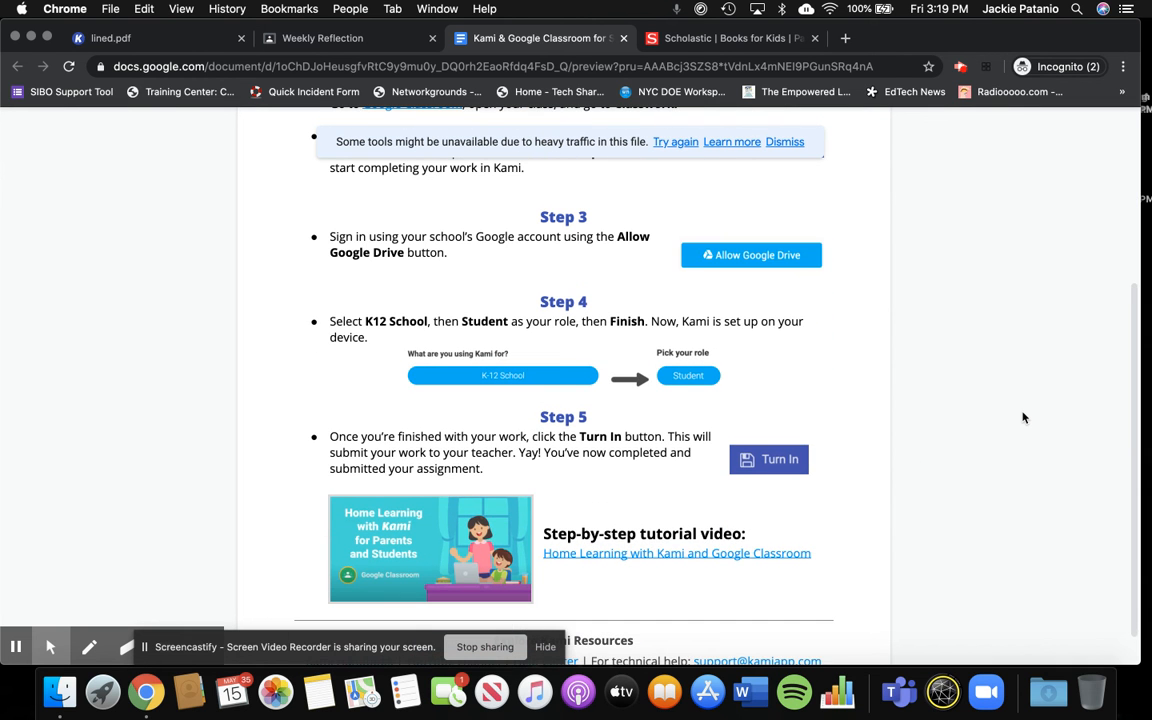
scroll(1023, 417, down, 1)
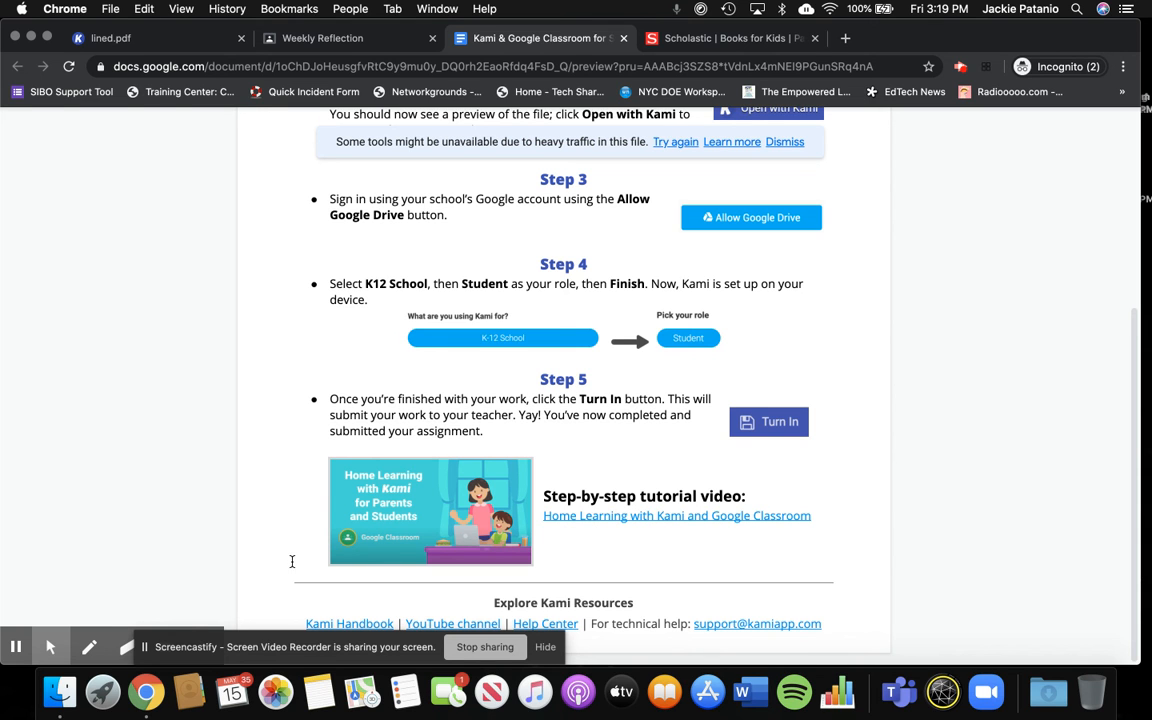
click(298, 655)
drag(298, 655, 515, 660)
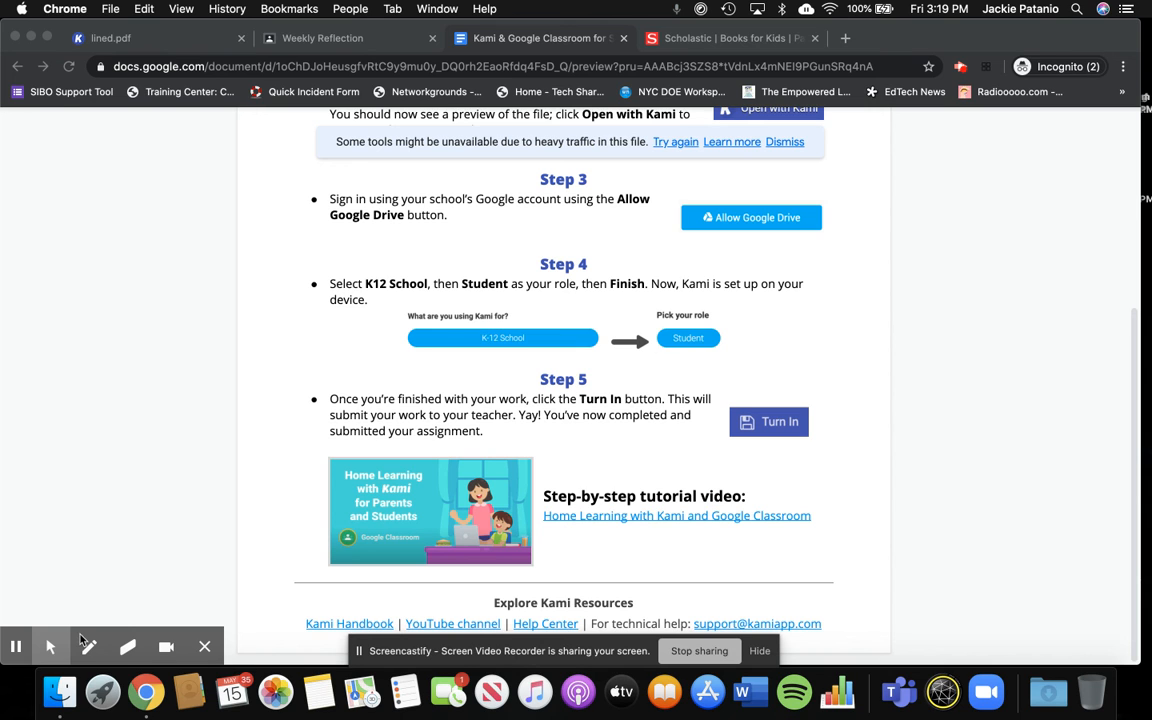
click(15, 646)
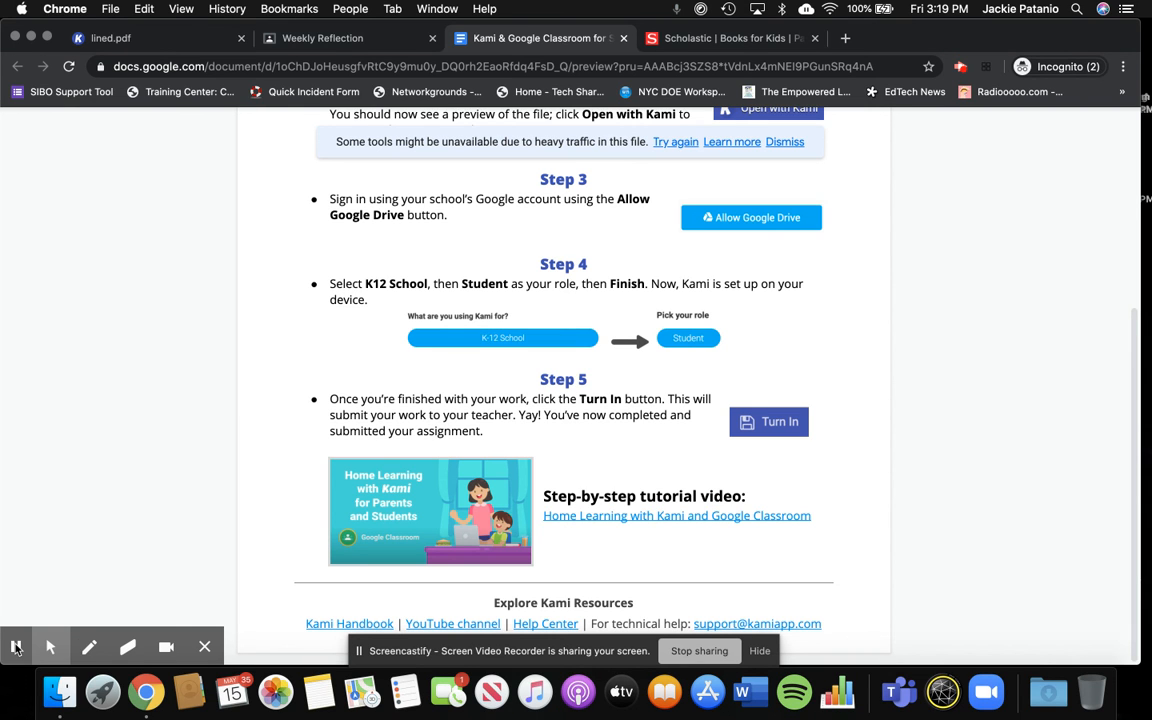